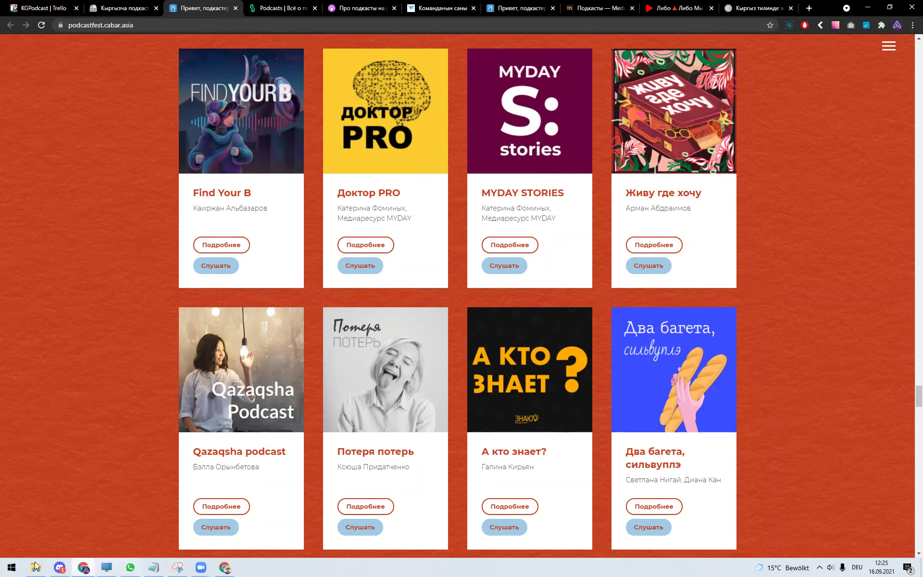
Launch Telegram Desktop from the Start menu by searching 't'
{"action": "type", "text": "t"}
{"action": "key", "text": "Return"}
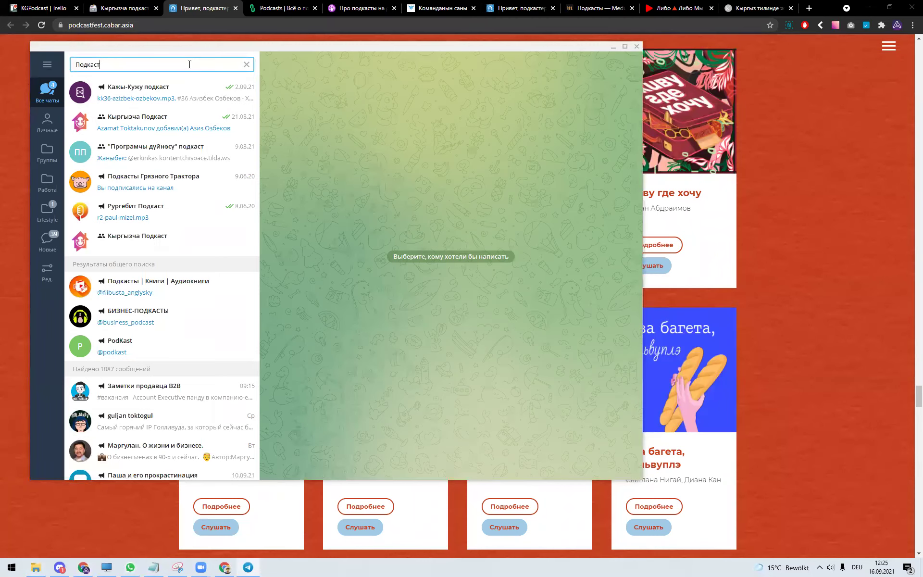
Follow the Podcasts.ru site's link to its Telegram channel and view the channel details and linked chat
{"action": "left_click", "coordinate": [247, 65]}
{"action": "left_click", "coordinate": [283, 8]}
{"action": "scroll", "coordinate": [787, 343], "scroll_direction": "down", "scroll_amount": 6}
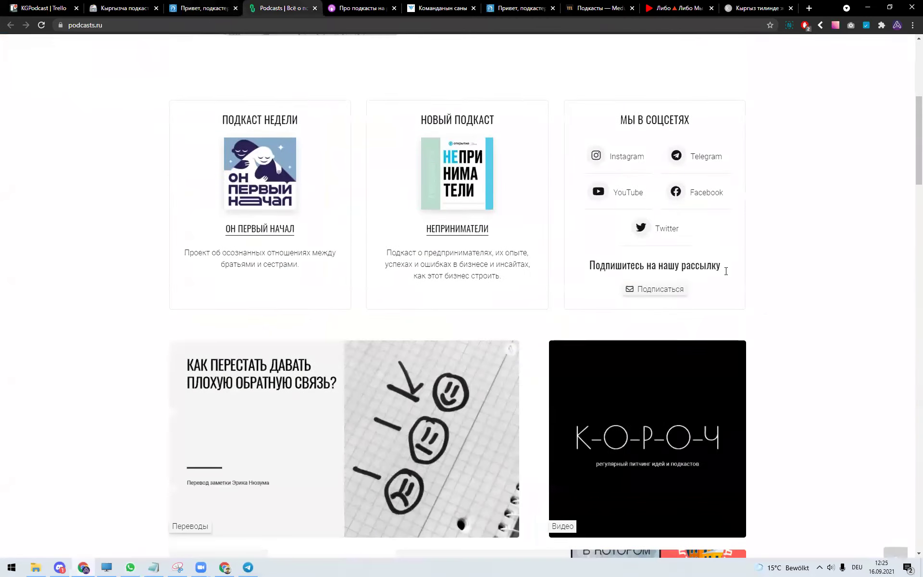
{"action": "left_click", "coordinate": [700, 161]}
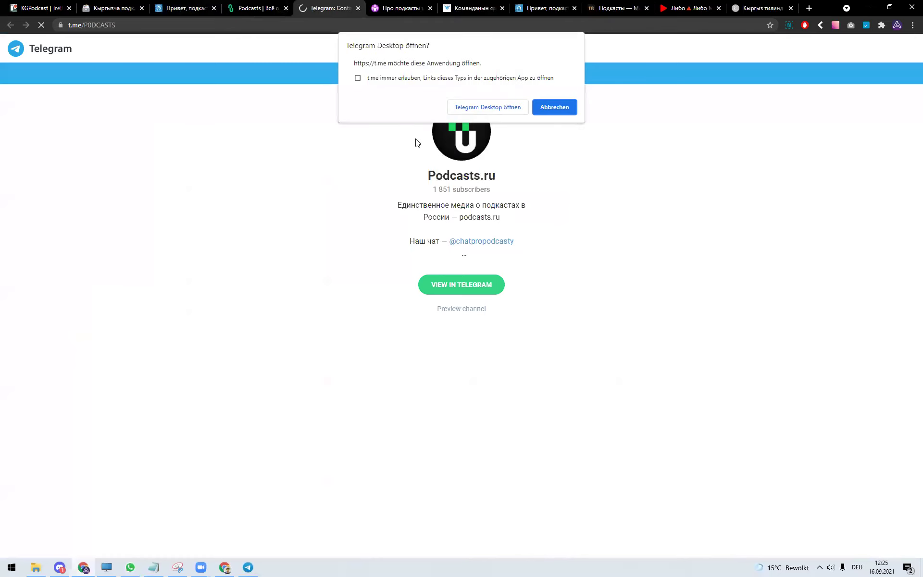
{"action": "left_click", "coordinate": [501, 107]}
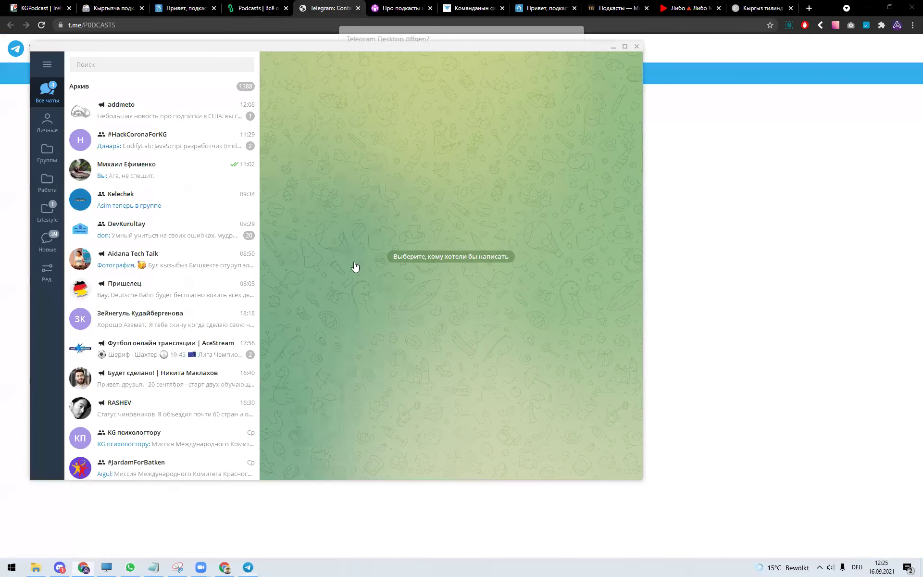
{"action": "scroll", "coordinate": [388, 268], "scroll_direction": "down", "scroll_amount": 10}
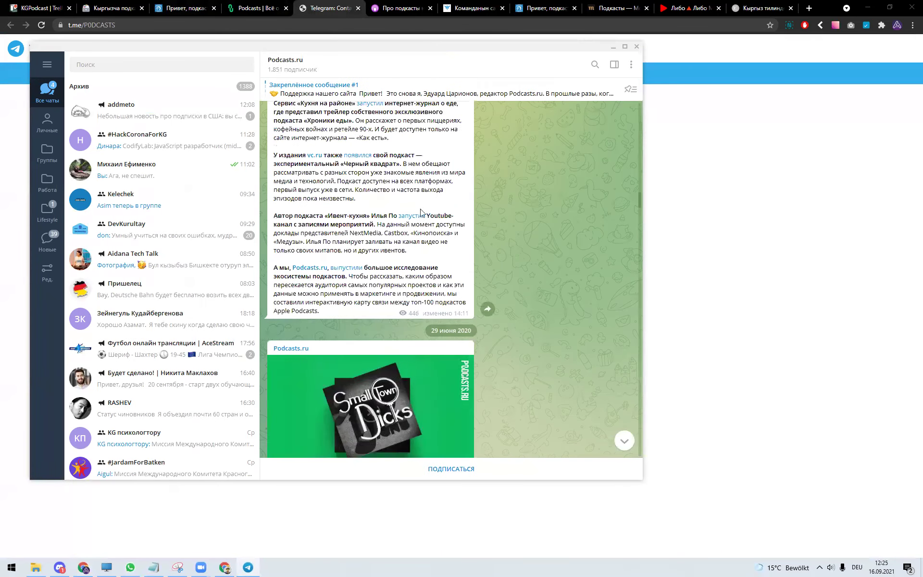
{"action": "scroll", "coordinate": [334, 237], "scroll_direction": "down", "scroll_amount": 5}
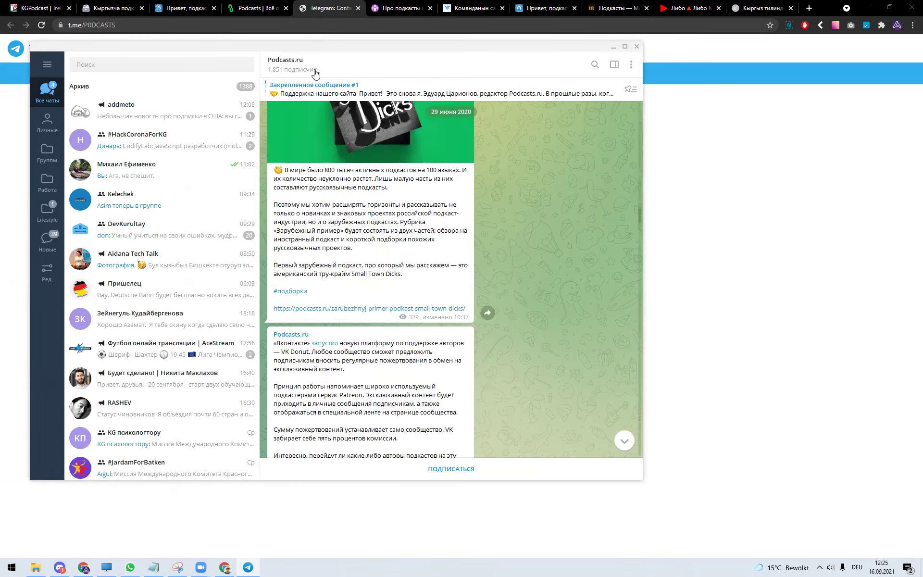
{"action": "left_click", "coordinate": [313, 78]}
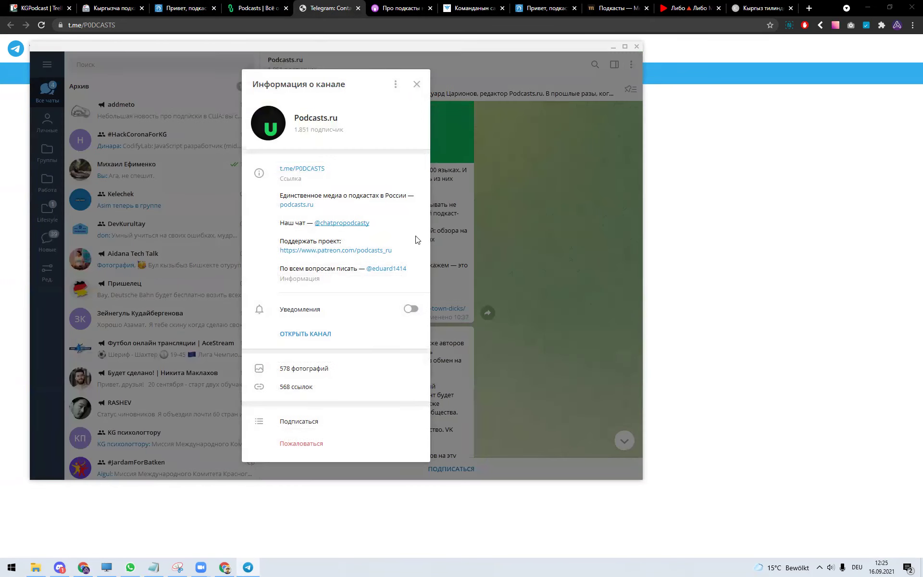
{"action": "left_click", "coordinate": [342, 222]}
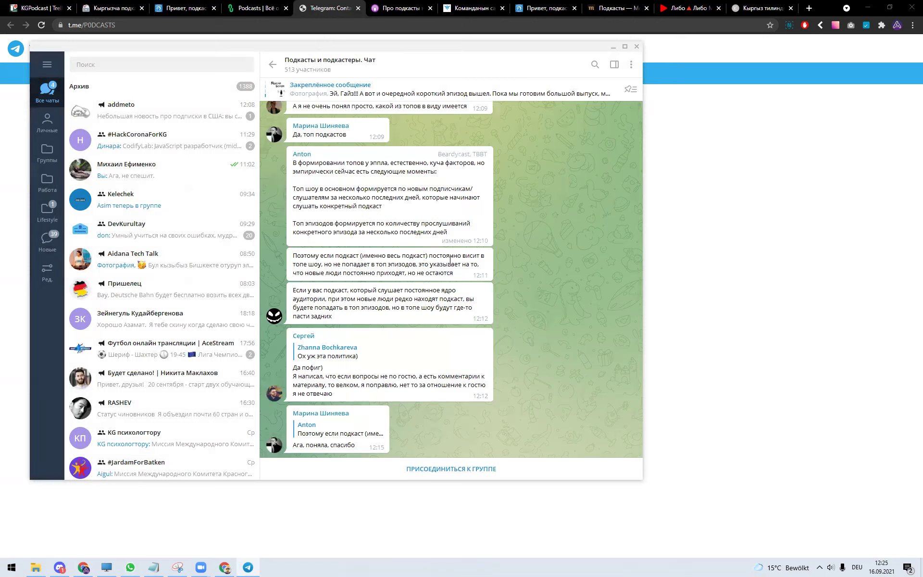
{"action": "scroll", "coordinate": [450, 260], "scroll_direction": "up", "scroll_amount": 6}
Search chats for 'кыргызча', open the Кыргызча Подкаст group and scroll back through its messages
{"action": "left_click", "coordinate": [184, 65]}
{"action": "type", "text": "r"}
{"action": "key", "text": "BackSpace"}
{"action": "key", "text": "super+space"}
{"action": "type", "text": "кыргыз"}
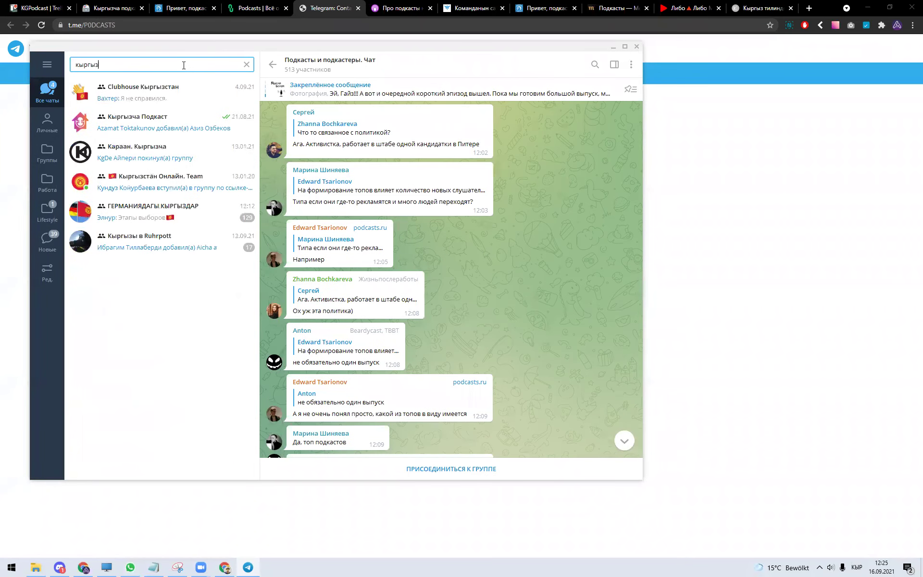
{"action": "type", "text": "ча"}
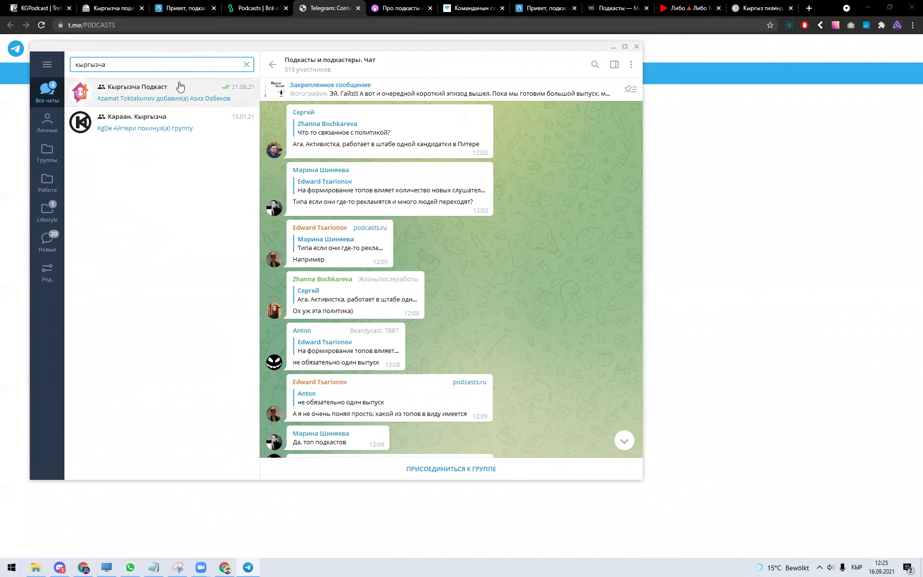
{"action": "left_click", "coordinate": [181, 89]}
{"action": "scroll", "coordinate": [363, 257], "scroll_direction": "up", "scroll_amount": 10}
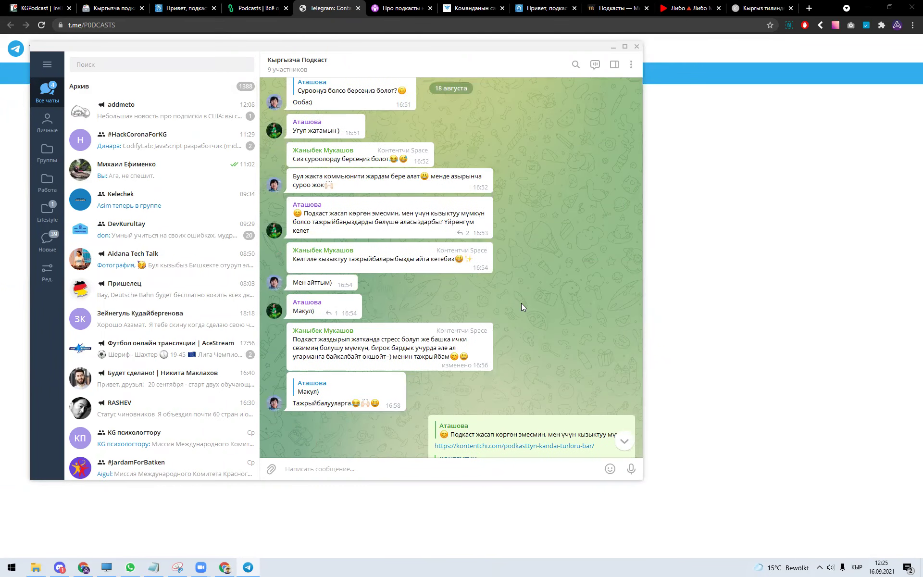
{"action": "scroll", "coordinate": [529, 304], "scroll_direction": "up", "scroll_amount": 1}
{"action": "scroll", "coordinate": [559, 277], "scroll_direction": "up", "scroll_amount": 5}
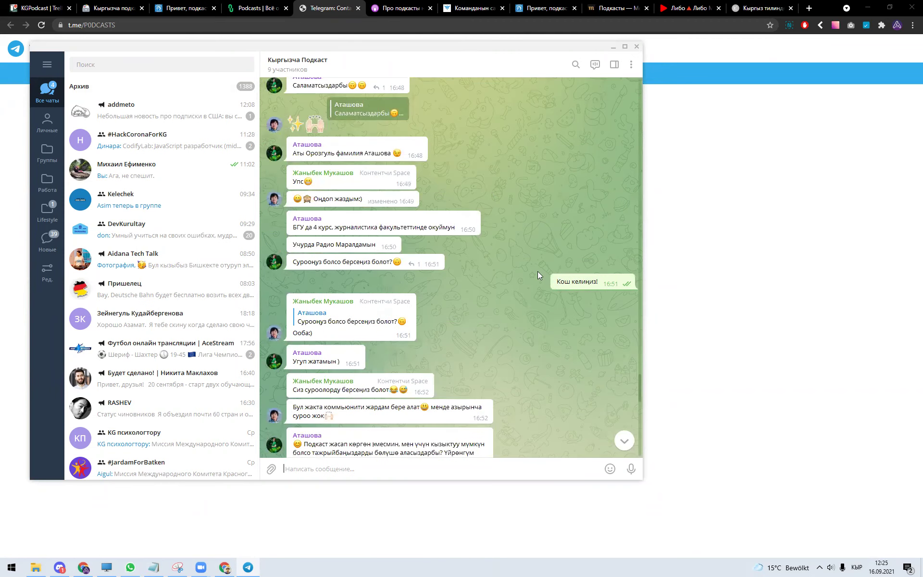
{"action": "scroll", "coordinate": [538, 271], "scroll_direction": "up", "scroll_amount": 2}
{"action": "scroll", "coordinate": [537, 272], "scroll_direction": "up", "scroll_amount": 4}
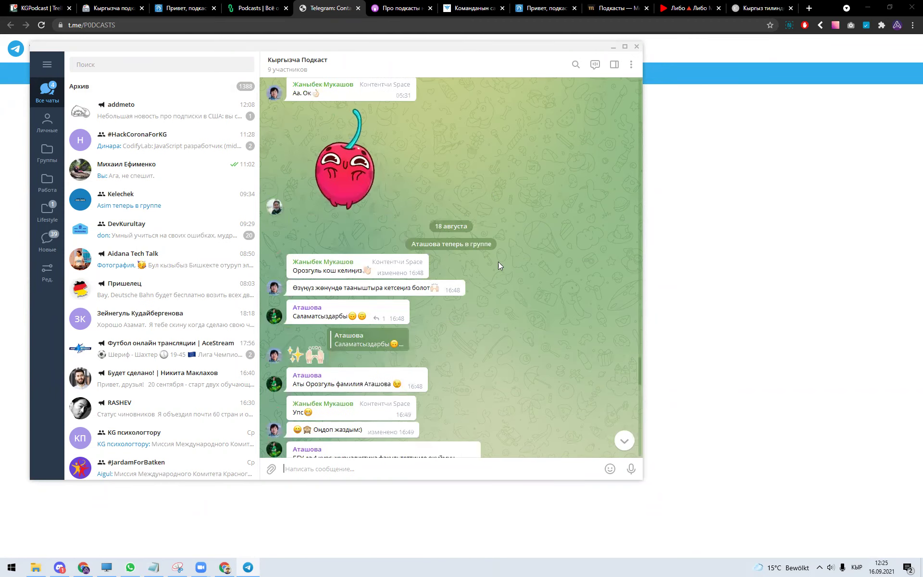
{"action": "scroll", "coordinate": [495, 259], "scroll_direction": "up", "scroll_amount": 15}
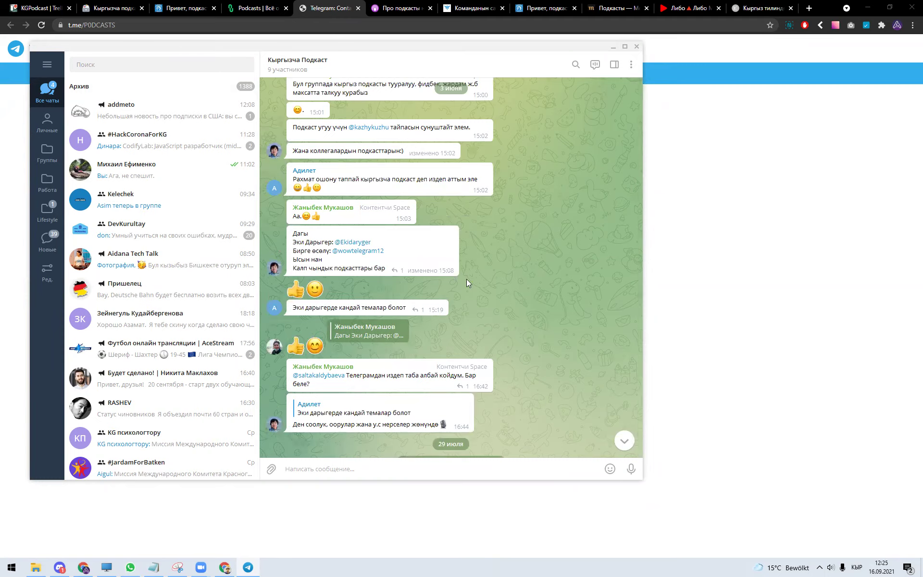
Review the Кыргызча Подкаст group details and its 9 members, then return to the browser
{"action": "left_click", "coordinate": [297, 59]}
{"action": "scroll", "coordinate": [403, 324], "scroll_direction": "down", "scroll_amount": 3}
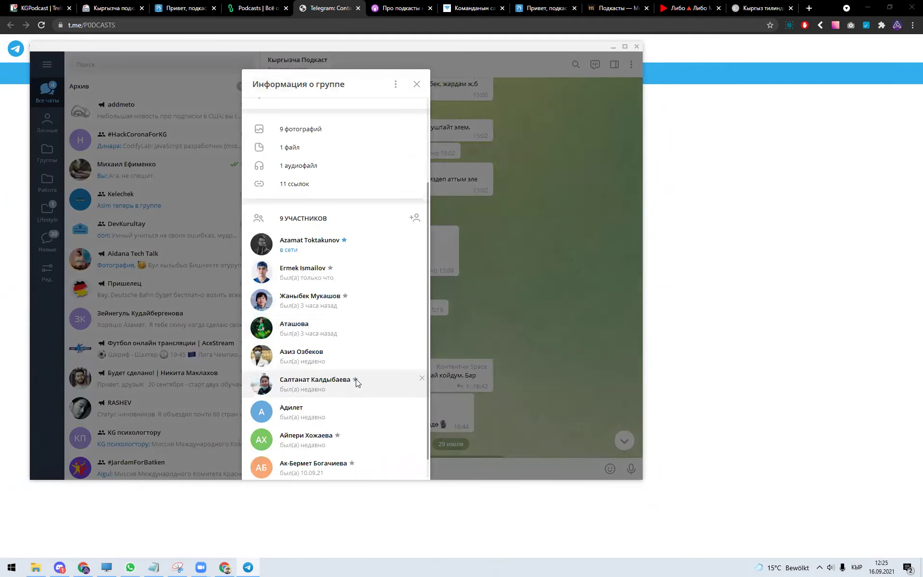
{"action": "left_click", "coordinate": [552, 332]}
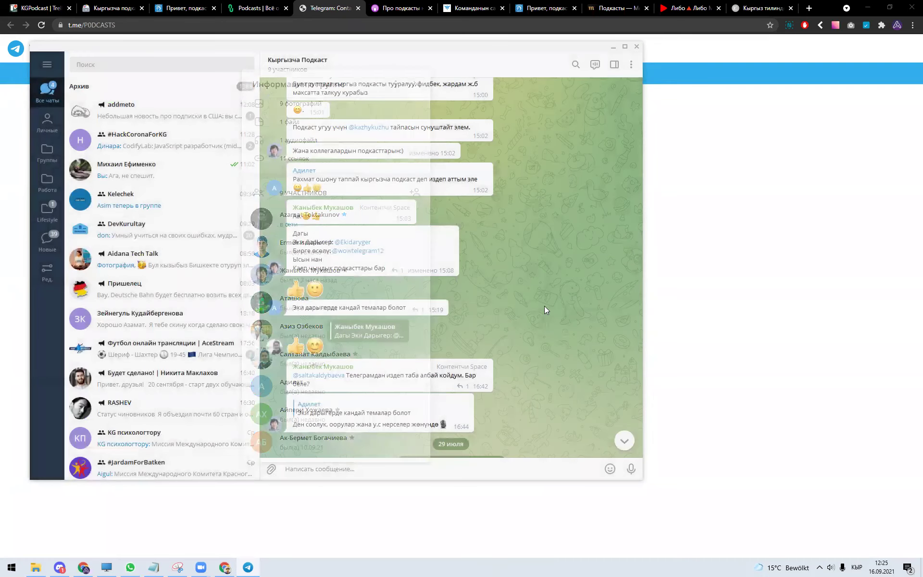
{"action": "scroll", "coordinate": [553, 274], "scroll_direction": "down", "scroll_amount": 6}
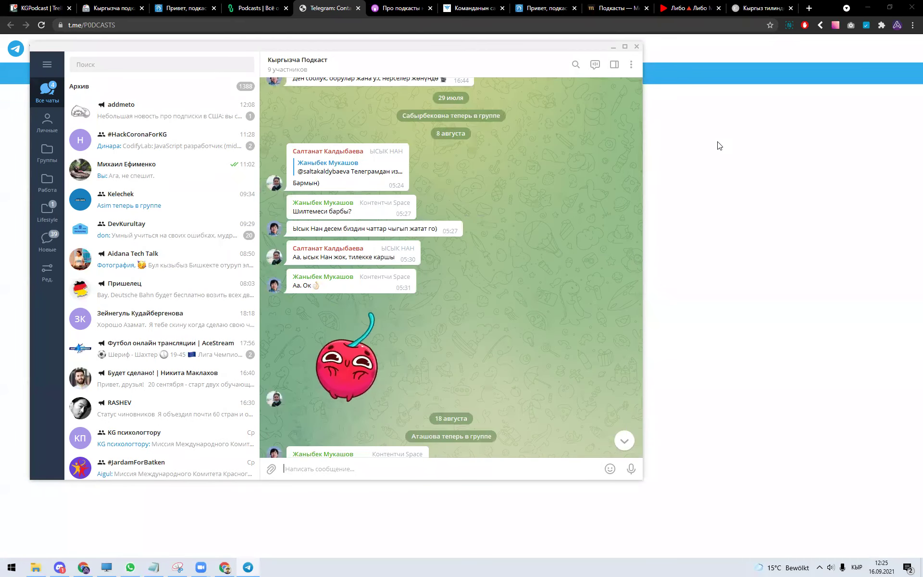
{"action": "left_click", "coordinate": [719, 145]}
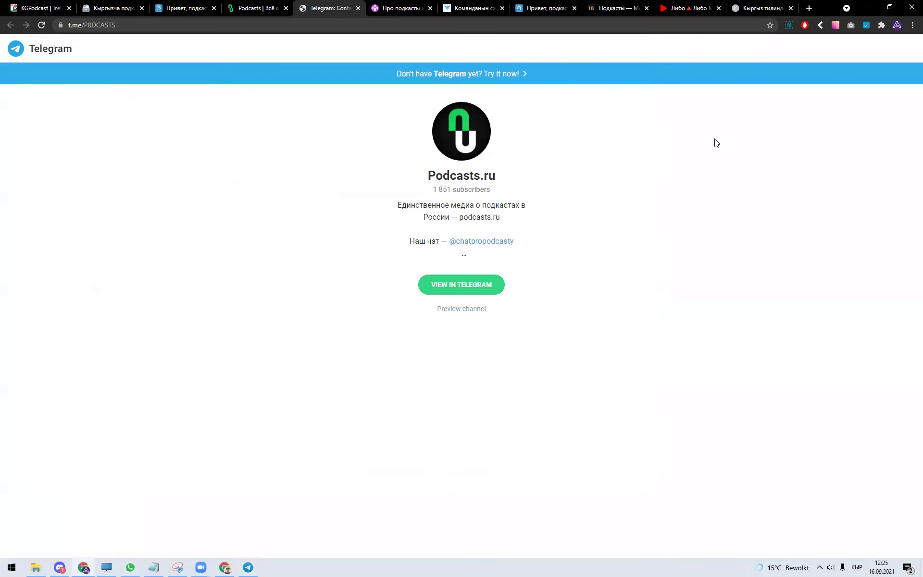
Read the russiancast.club 'Про подкасты на русском' about page, then go to the KGPodcast Trello board
{"action": "left_click", "coordinate": [421, 11]}
{"action": "scroll", "coordinate": [391, 245], "scroll_direction": "up", "scroll_amount": 2}
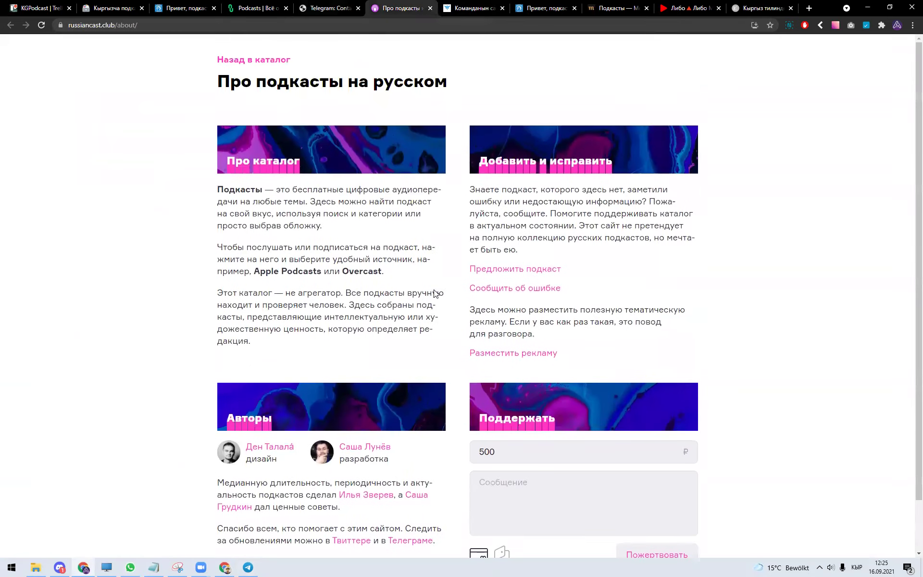
{"action": "scroll", "coordinate": [433, 296], "scroll_direction": "down", "scroll_amount": 1}
{"action": "scroll", "coordinate": [431, 301], "scroll_direction": "up", "scroll_amount": 1}
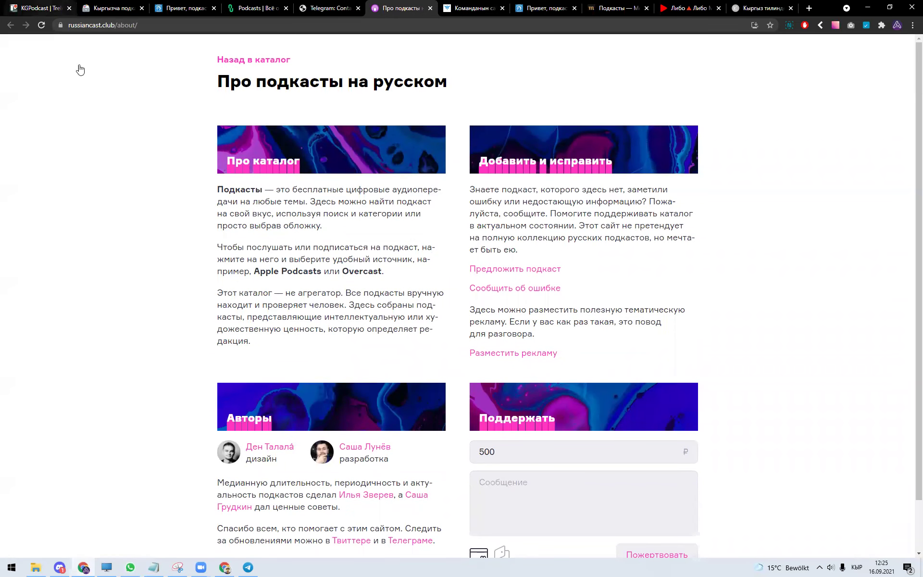
{"action": "key", "text": "ctrl+1"}
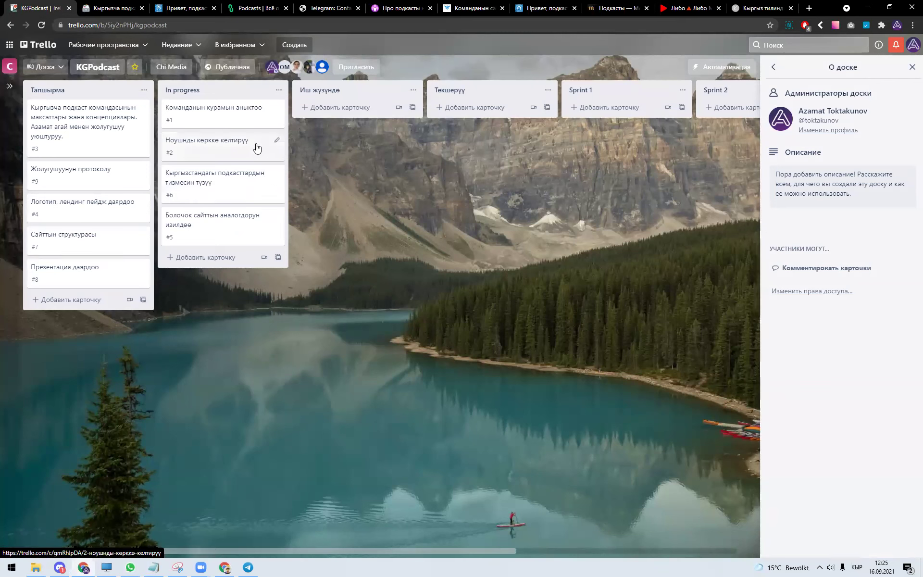
Move card #1 Команданын курамын аныктоо into Sprint 1 and place the Sprint 1 list after Sprint 2
{"action": "left_click_drag", "start_coordinate": [571, 124], "coordinate": [607, 100]}
{"action": "left_click_drag", "start_coordinate": [625, 90], "coordinate": [601, 92]}
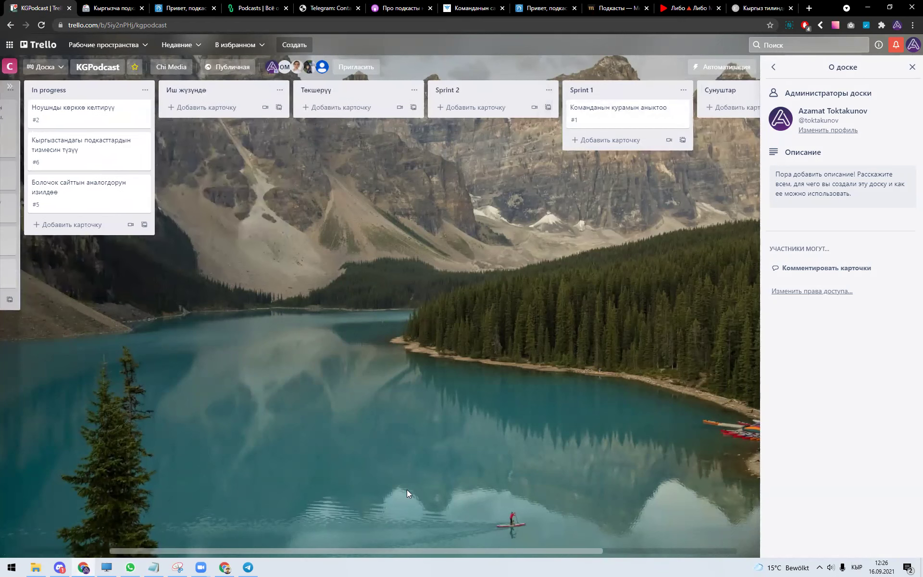
{"action": "left_click_drag", "start_coordinate": [349, 554], "coordinate": [263, 553]}
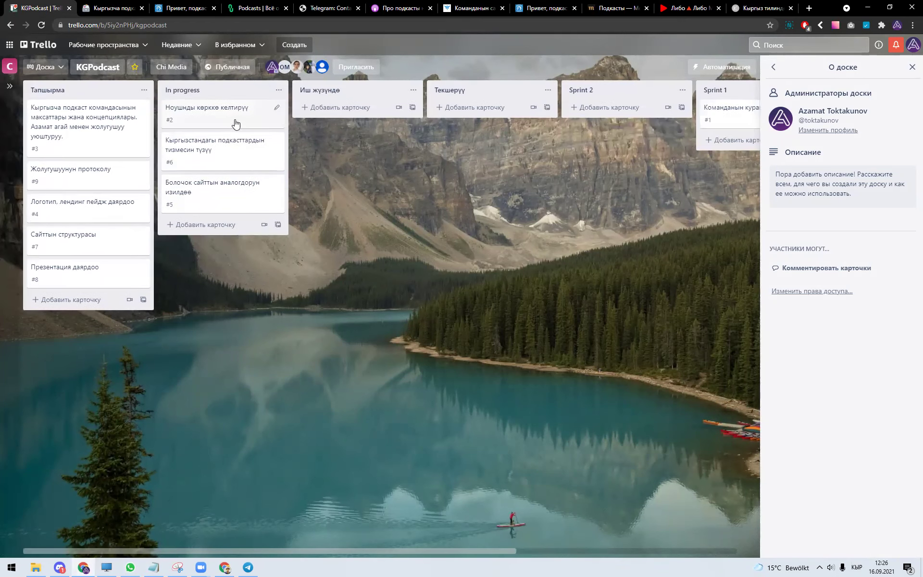
{"action": "left_click", "coordinate": [117, 7]}
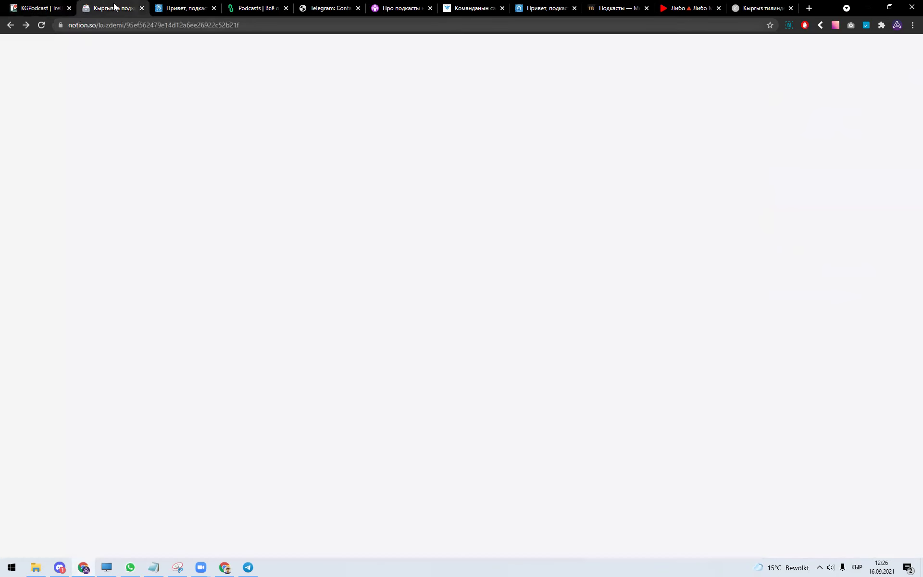
Look over the Notion Команданын мүчөлөрү gallery, then move Trello card #2 Ноушнды көркөө келтирүү into Sprint 1
{"action": "left_click", "coordinate": [174, 45]}
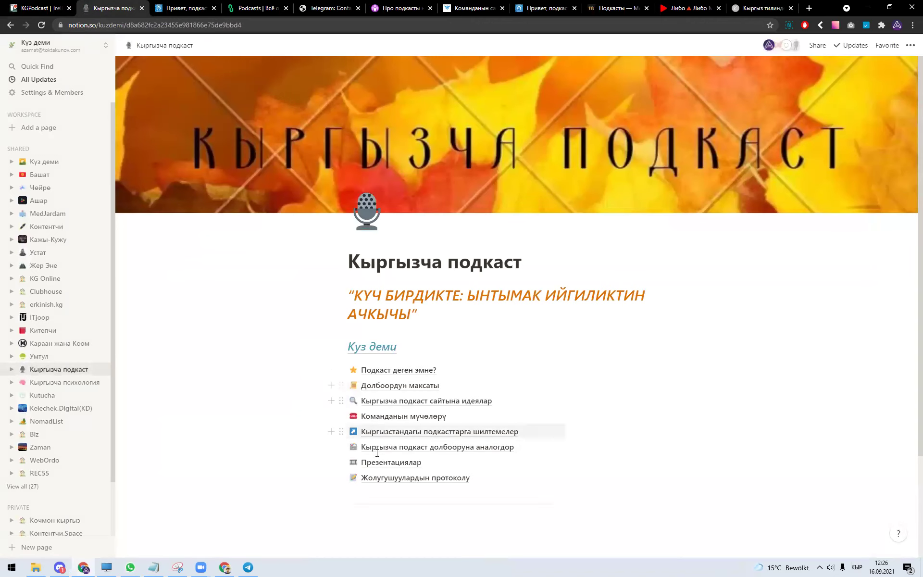
{"action": "left_click", "coordinate": [389, 422]}
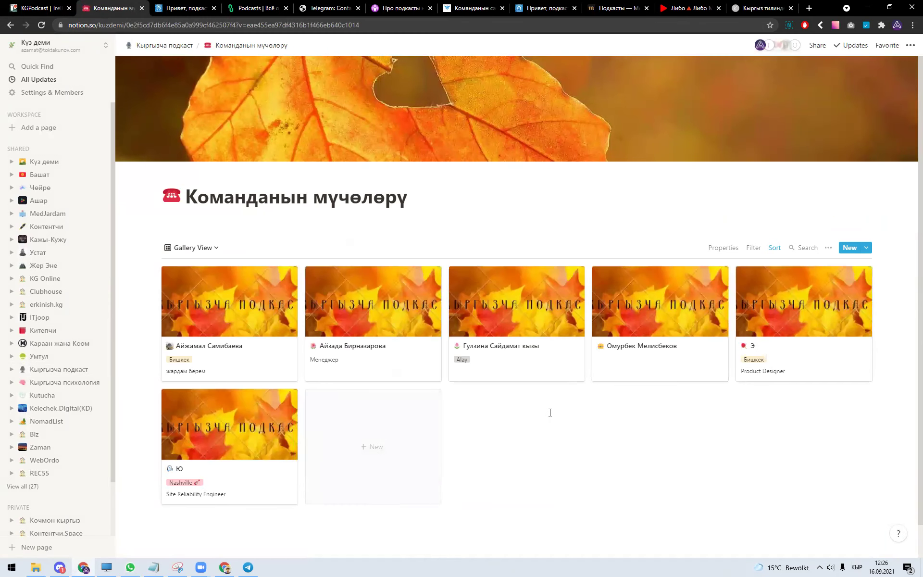
{"action": "mouse_move", "coordinate": [287, 472]}
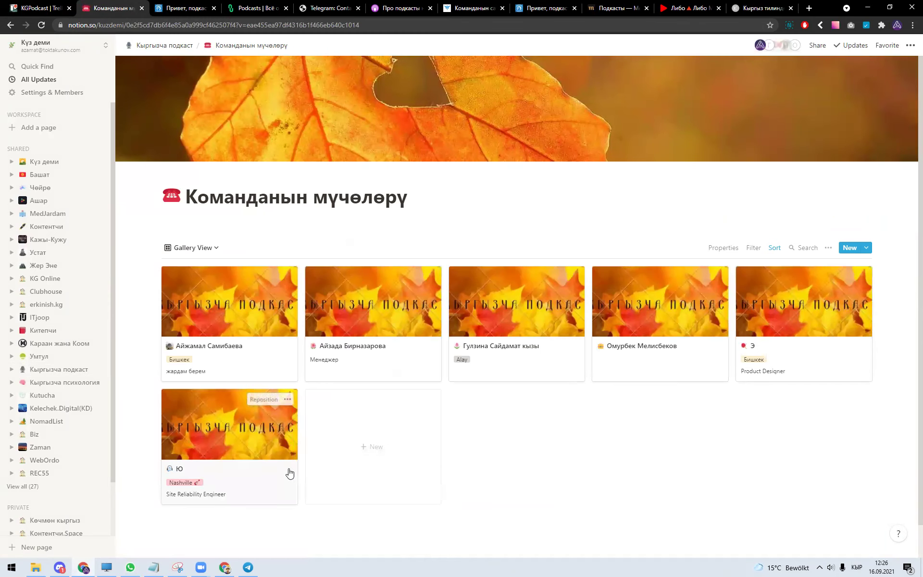
{"action": "left_click", "coordinate": [287, 403]}
{"action": "left_click", "coordinate": [406, 412]}
{"action": "left_click", "coordinate": [59, 4]}
{"action": "left_click_drag", "start_coordinate": [269, 109], "coordinate": [644, 103]}
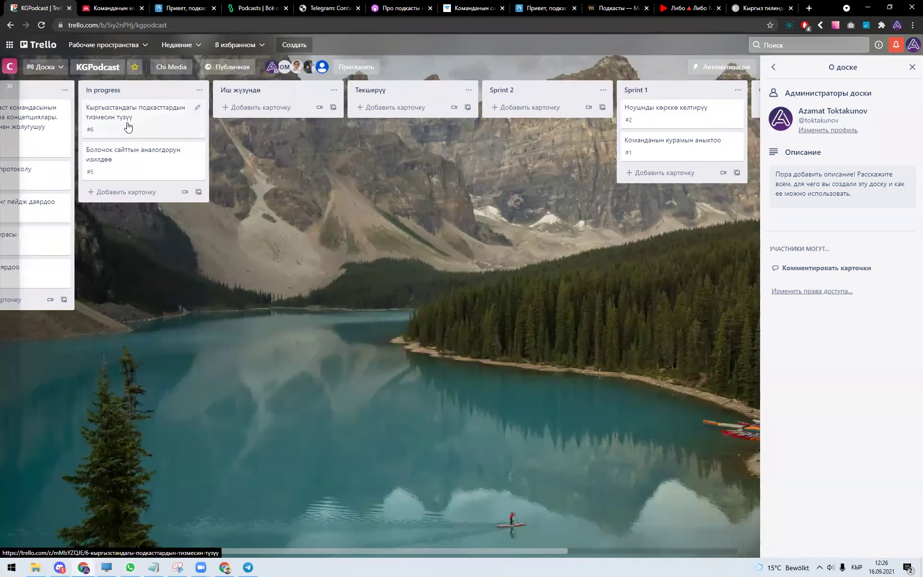
Assign a team member to the Кыргызстандагы подкасттардын тизмесин түзүү card
{"action": "left_click", "coordinate": [156, 119]}
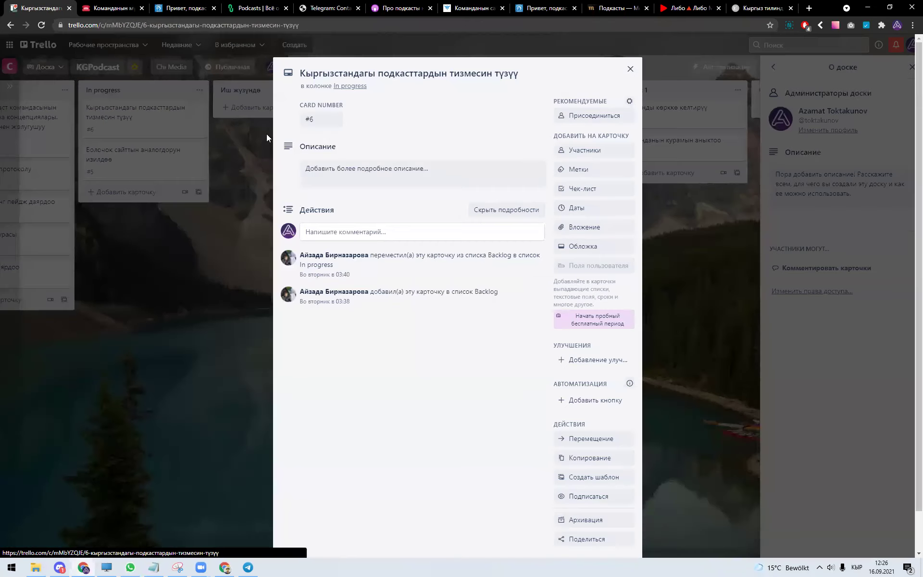
{"action": "left_click", "coordinate": [590, 152]}
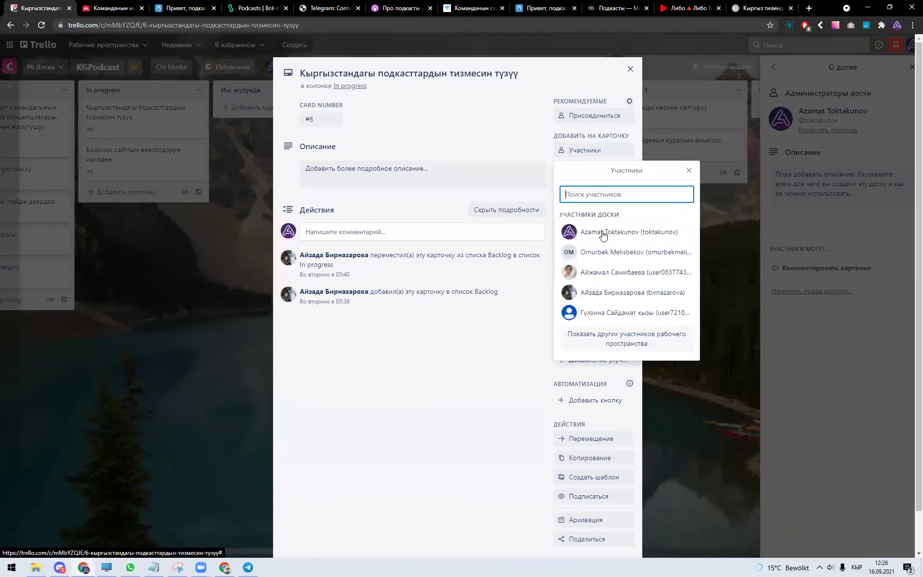
{"action": "left_click", "coordinate": [606, 299]}
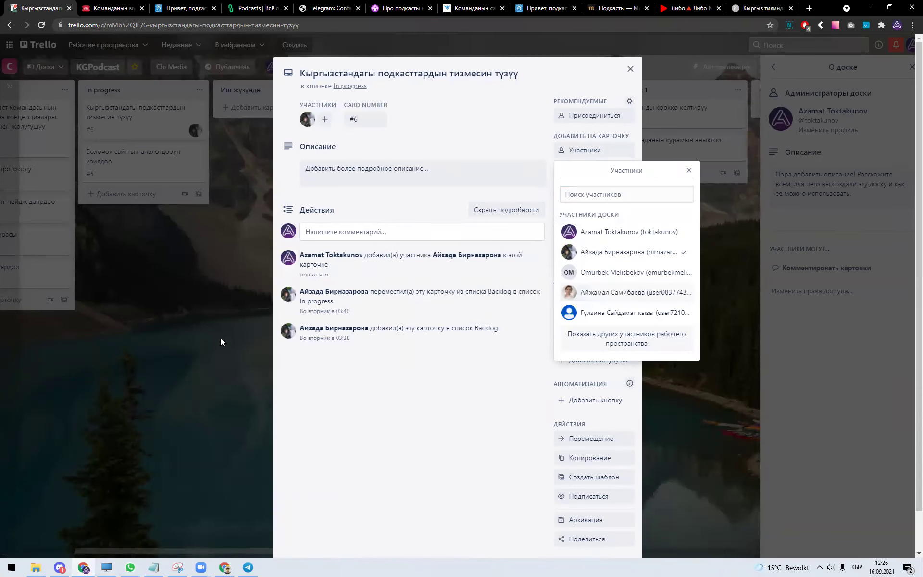
{"action": "left_click", "coordinate": [114, 11]}
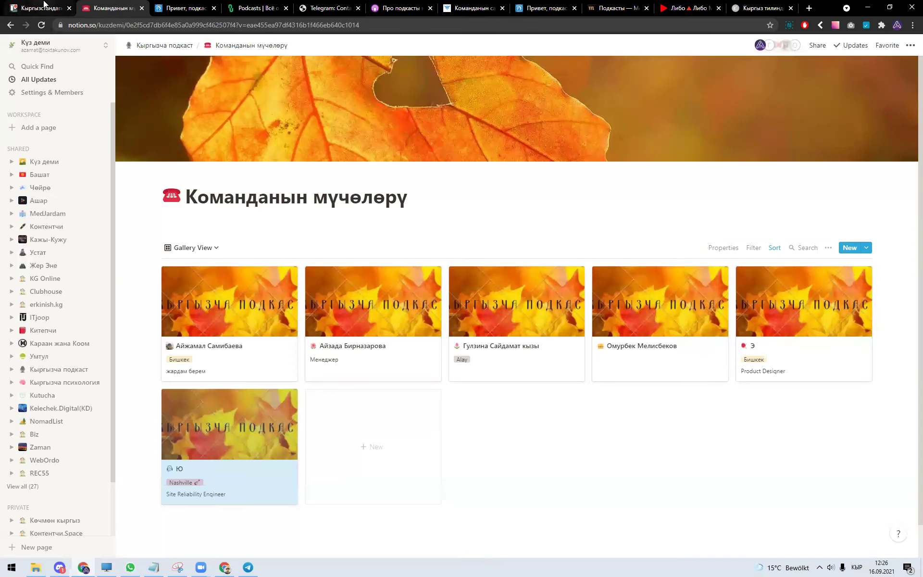
{"action": "left_click", "coordinate": [43, 4]}
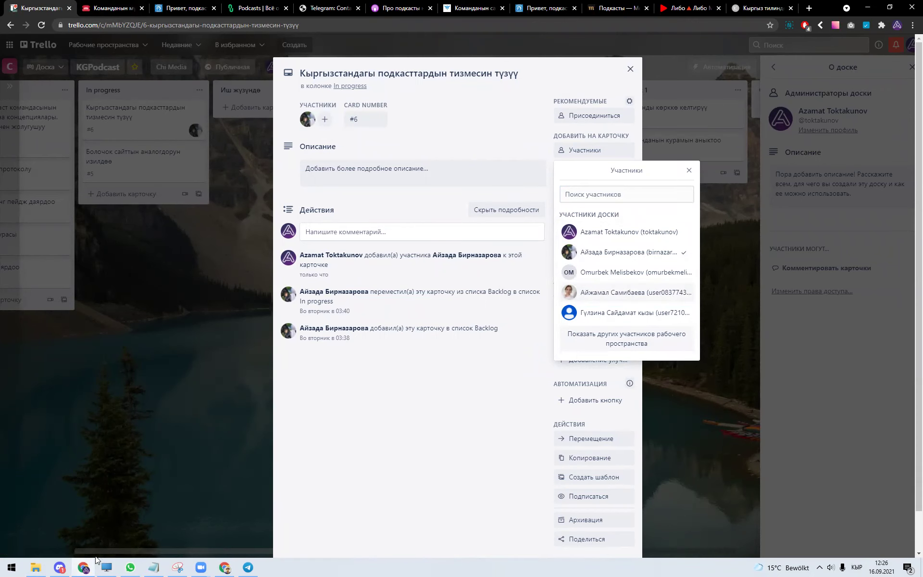
Copy a teammate's e-mail from the Notion members page and send them a KGPodcast board invitation
{"action": "left_click", "coordinate": [143, 5]}
{"action": "left_click", "coordinate": [247, 304]}
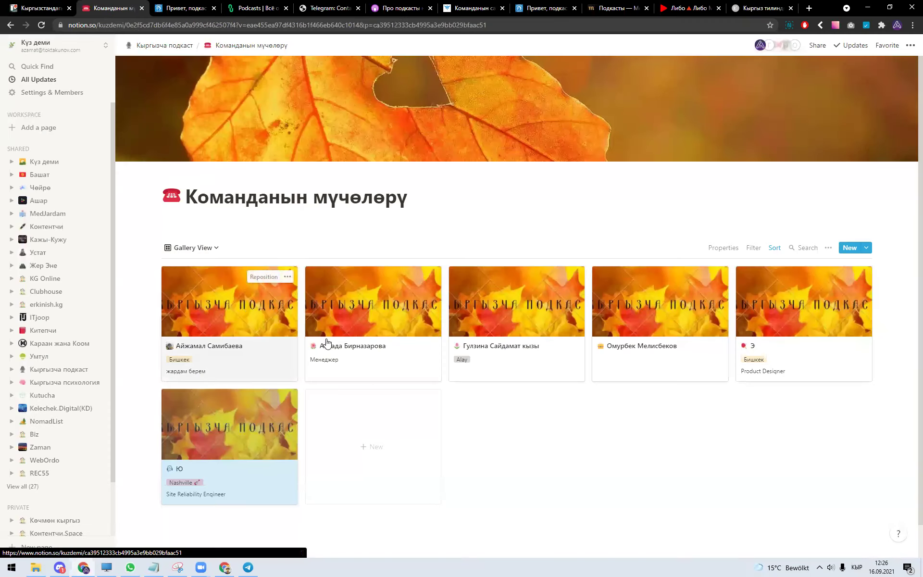
{"action": "left_click", "coordinate": [505, 333]}
{"action": "key", "text": "ctrl+a"}
{"action": "key", "text": "ctrl+c"}
{"action": "left_click", "coordinate": [43, 8]}
{"action": "key", "text": "Escape"}
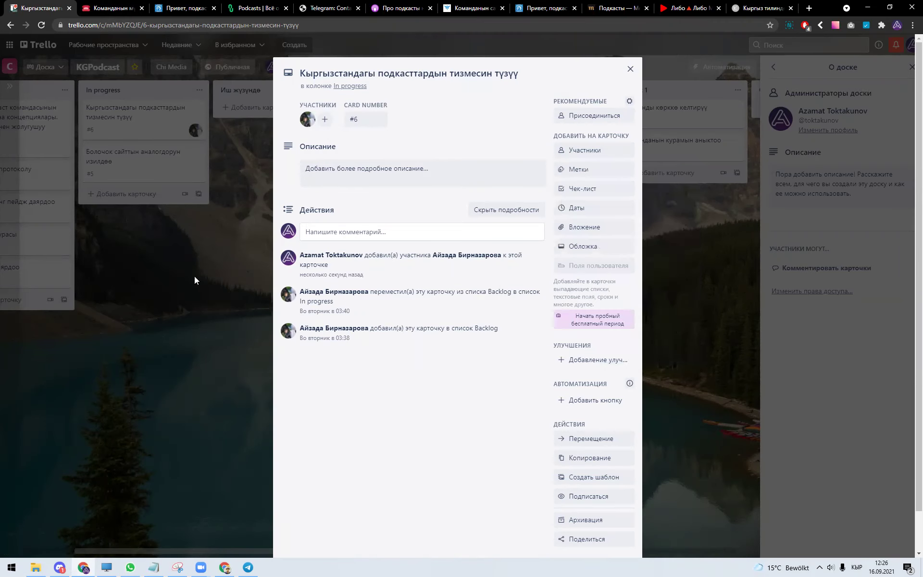
{"action": "left_click", "coordinate": [249, 86]}
{"action": "left_click", "coordinate": [356, 67]}
{"action": "key", "text": "ctrl+v"}
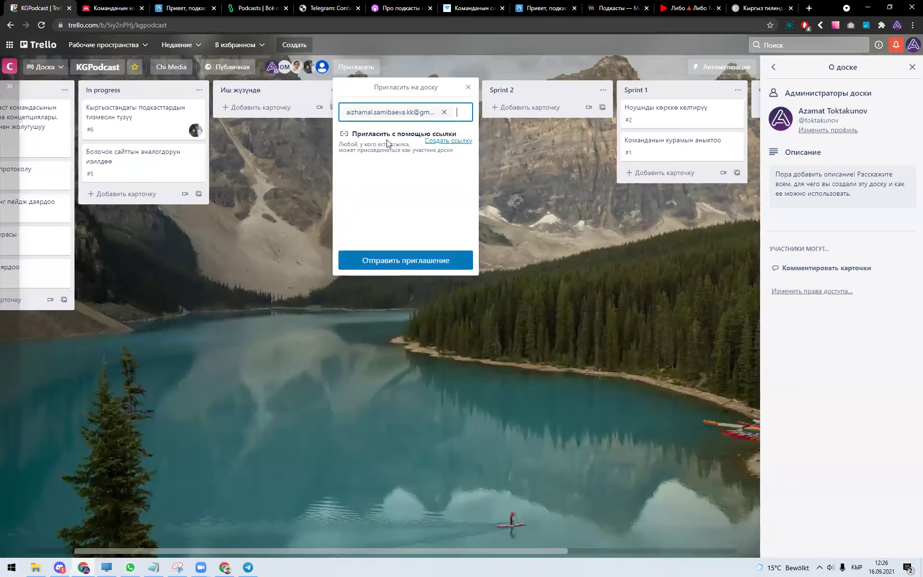
{"action": "left_click", "coordinate": [409, 260]}
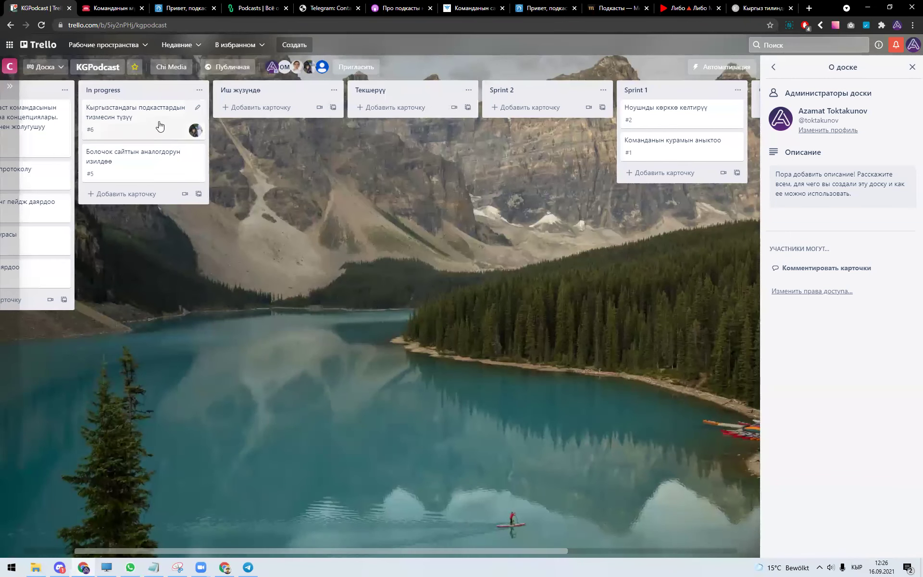
{"action": "key", "text": "alt+Tab"}
{"action": "key", "text": "alt+Tab"}
{"action": "key", "text": "alt+Tab"}
{"action": "key", "text": "alt+Tab"}
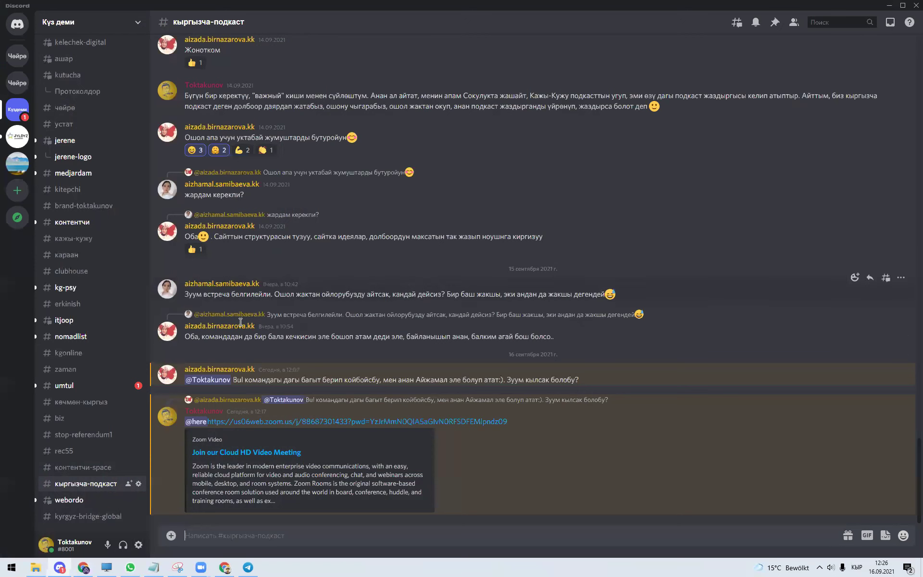
Leave Discord, open the Notion page Кыргызча подкаст долбооруна аналогдор, and return to Trello
{"action": "key", "text": "alt+Tab"}
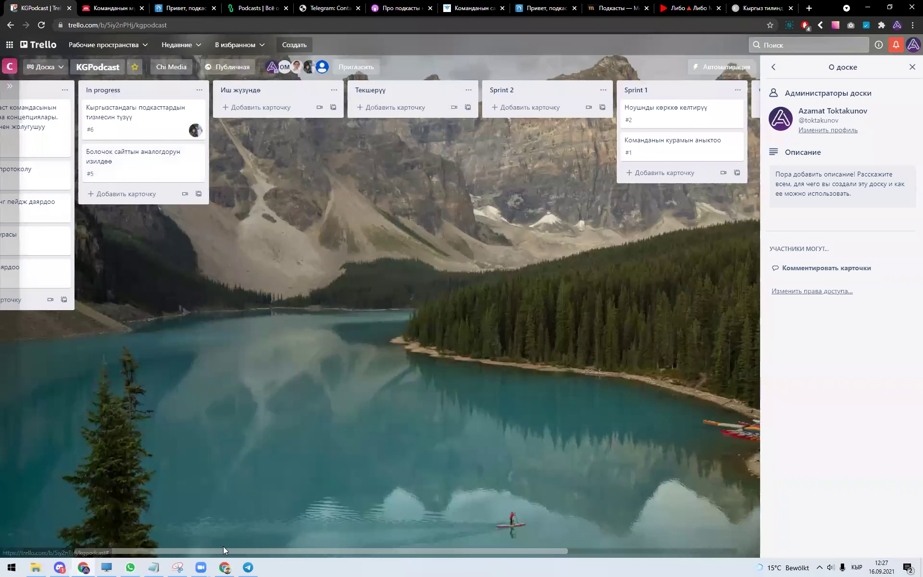
{"action": "left_click_drag", "start_coordinate": [223, 548], "coordinate": [134, 522]}
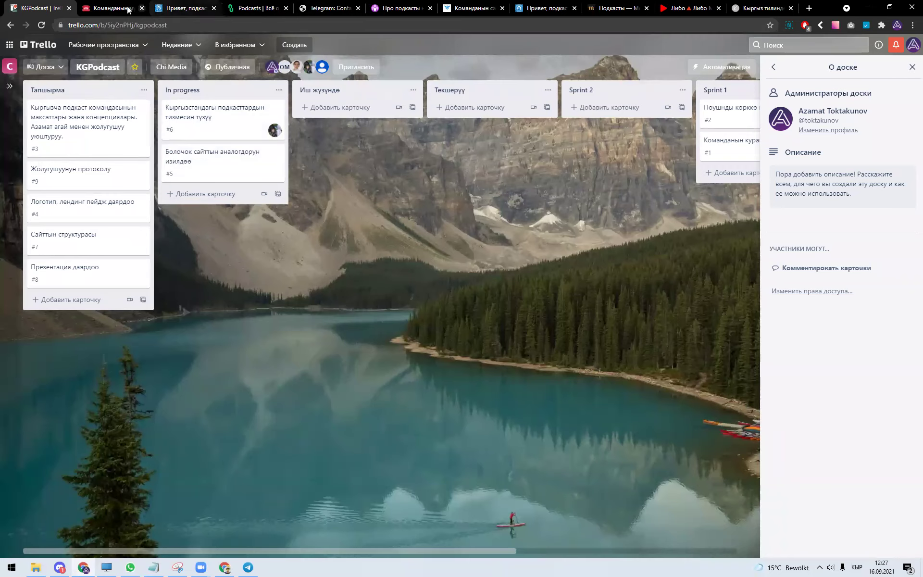
{"action": "left_click", "coordinate": [112, 8]}
{"action": "left_click", "coordinate": [168, 158]}
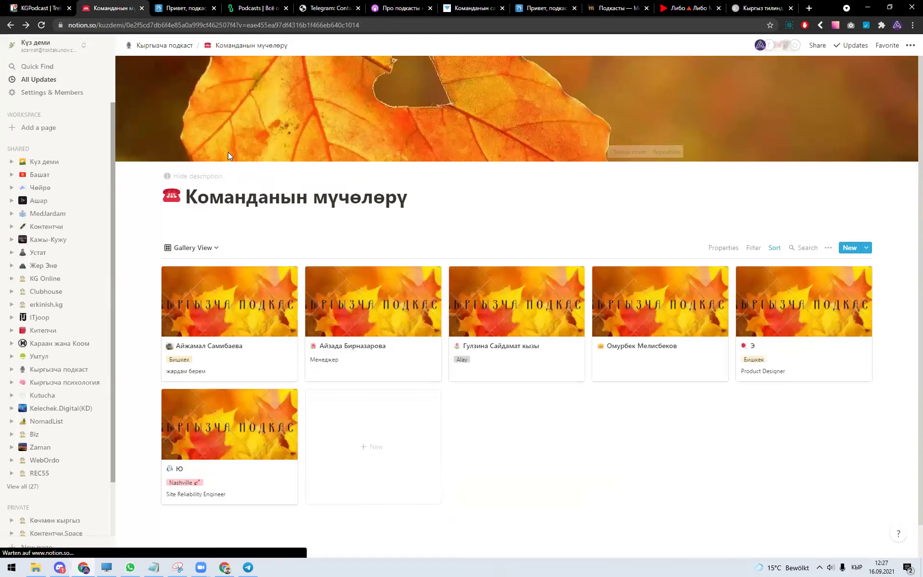
{"action": "left_click", "coordinate": [10, 25]}
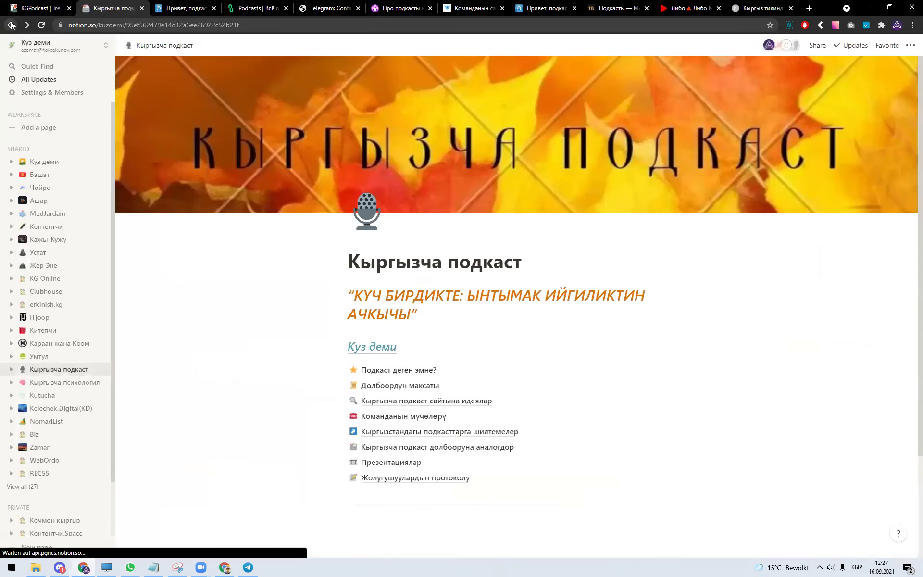
{"action": "left_click", "coordinate": [10, 25]}
{"action": "left_click", "coordinate": [40, 8]}
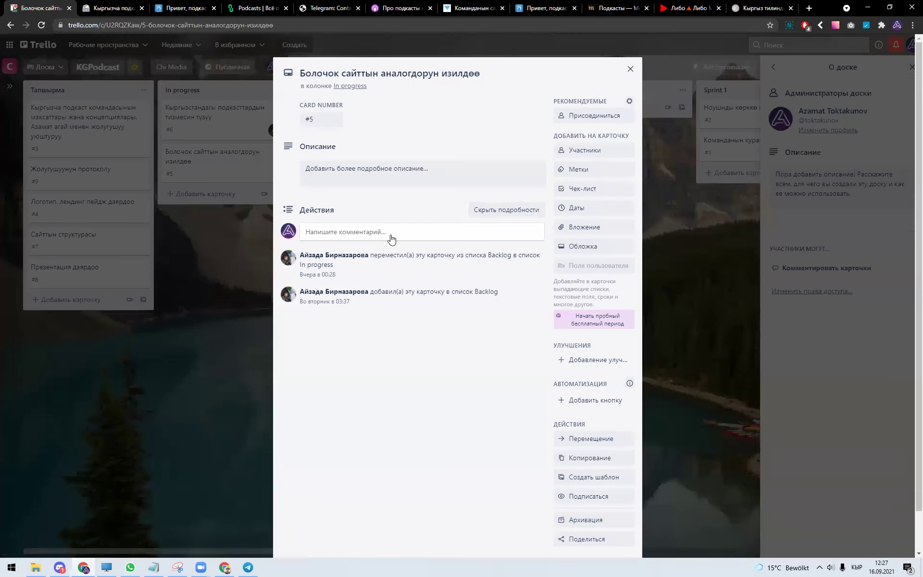
{"action": "left_click", "coordinate": [391, 235]}
{"action": "left_click", "coordinate": [463, 252]}
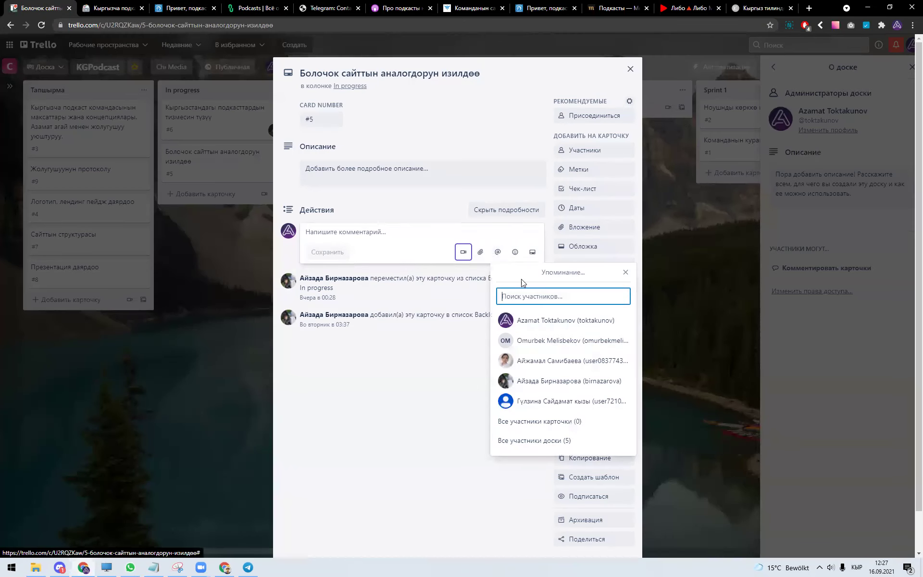
{"action": "left_click", "coordinate": [533, 380]}
{"action": "key", "text": "alt+shift"}
{"action": "key", "text": "alt+shift"}
{"action": "type", "text": "Аналогторун чогултуп койдум."}
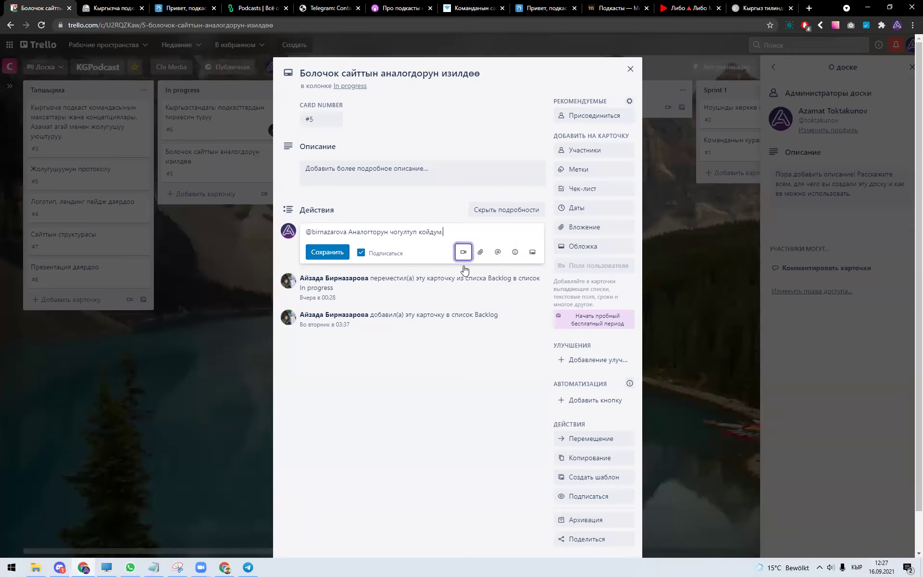
{"action": "key", "text": "Return"}
{"action": "left_click", "coordinate": [327, 271]}
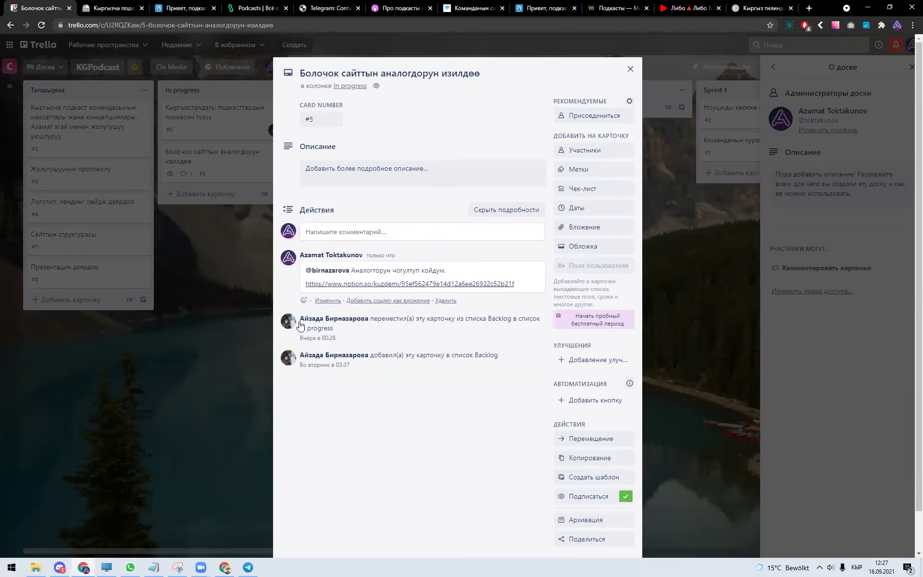
Add the mentioned teammate as a member of the analogues card
{"action": "left_click", "coordinate": [204, 190]}
{"action": "left_click", "coordinate": [214, 163]}
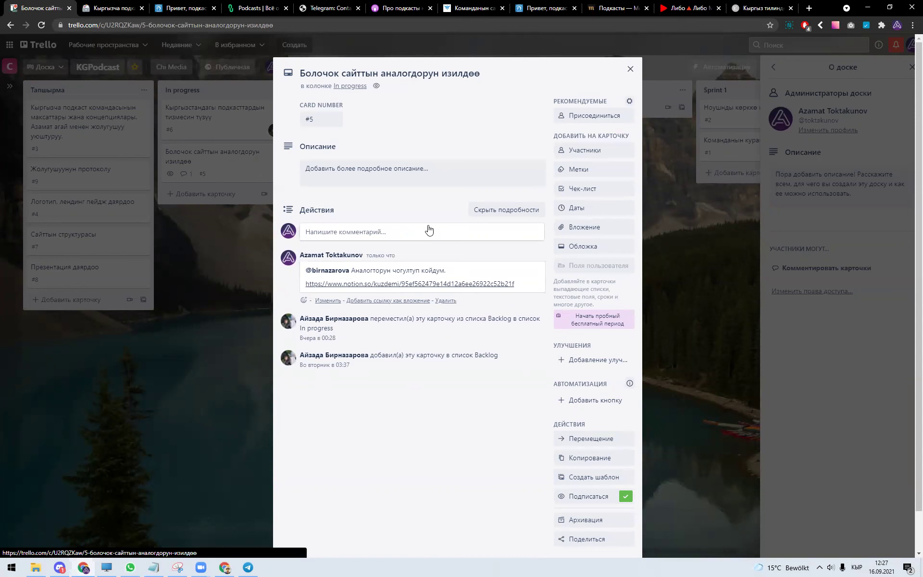
{"action": "left_click", "coordinate": [585, 150]}
{"action": "left_click", "coordinate": [602, 252]}
Move the analogues card to Текшерүү, team goals to Иш жүзүндө, Сайттын структурасы to In progress
{"action": "left_click", "coordinate": [220, 205]}
{"action": "left_click_drag", "start_coordinate": [217, 165], "coordinate": [496, 117]}
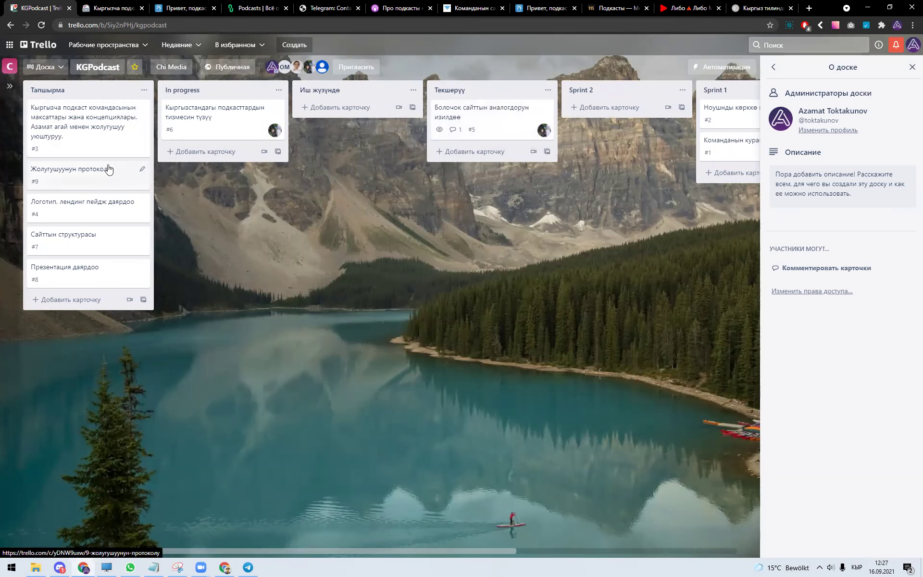
{"action": "left_click_drag", "start_coordinate": [117, 138], "coordinate": [366, 135]}
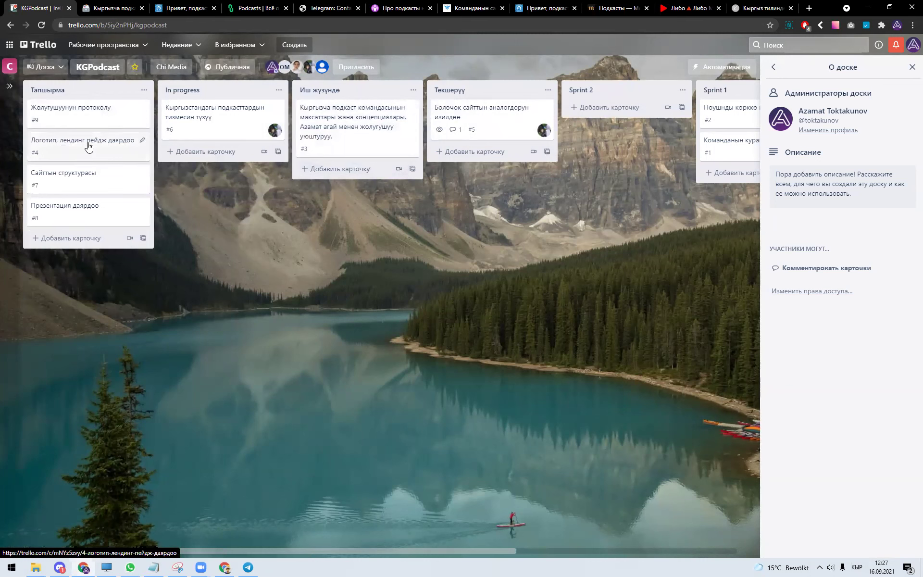
{"action": "left_click_drag", "start_coordinate": [83, 181], "coordinate": [215, 161]}
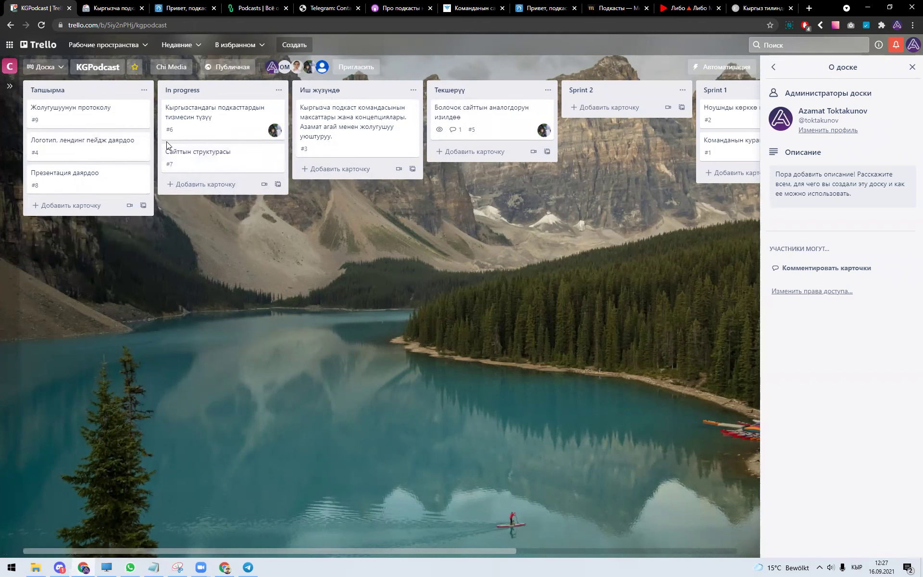
{"action": "left_click", "coordinate": [61, 567]}
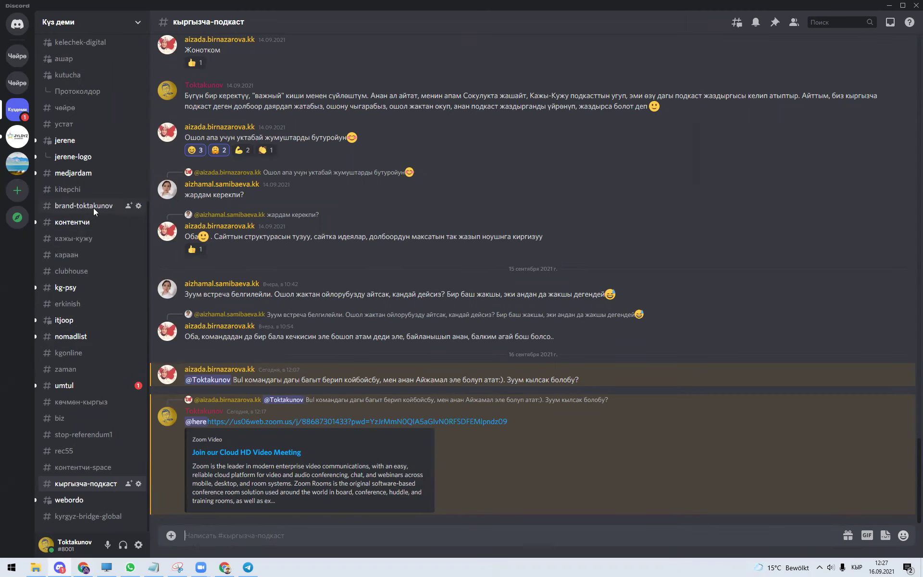
Jump to Discord's #erkinish channel with Ctrl+K 'er' and scroll up to the shared Miro link
{"action": "key", "text": "ctrl+k"}
{"action": "key", "text": "alt+shift"}
{"action": "type", "text": "er"}
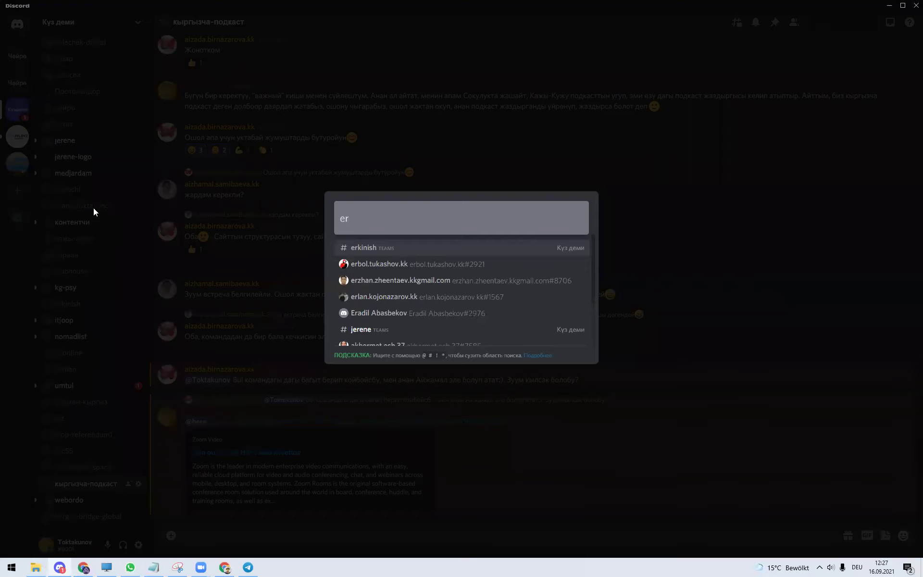
{"action": "key", "text": "Return"}
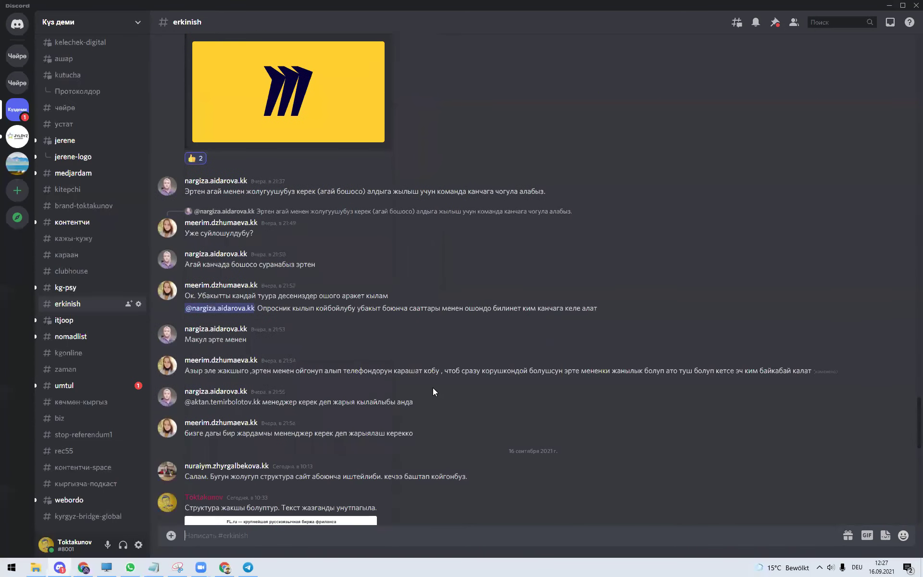
{"action": "scroll", "coordinate": [413, 387], "scroll_direction": "up", "scroll_amount": 10}
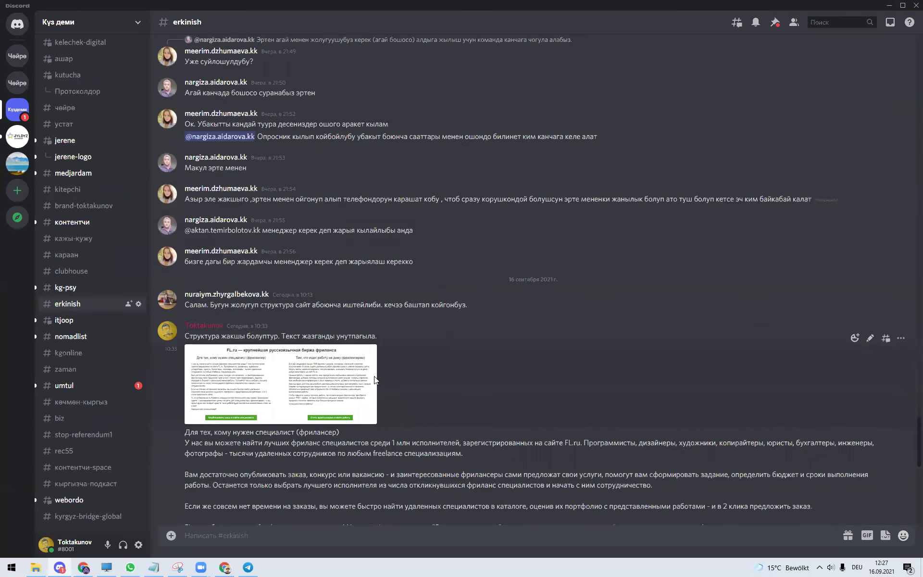
{"action": "scroll", "coordinate": [376, 380], "scroll_direction": "up", "scroll_amount": 15}
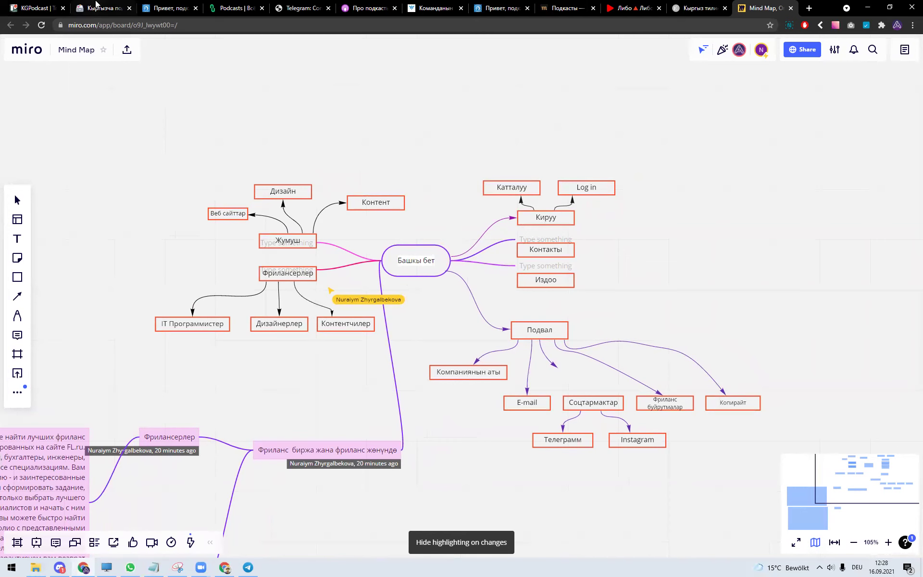
Go up to the Кыргызча подкаст page in Notion and delete its divider block
{"action": "left_click", "coordinate": [99, 8]}
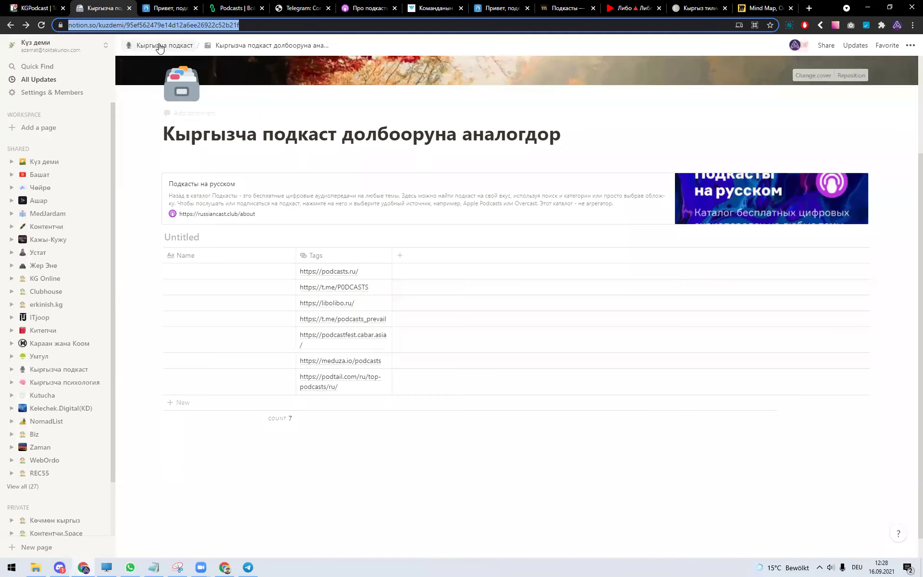
{"action": "left_click", "coordinate": [159, 45]}
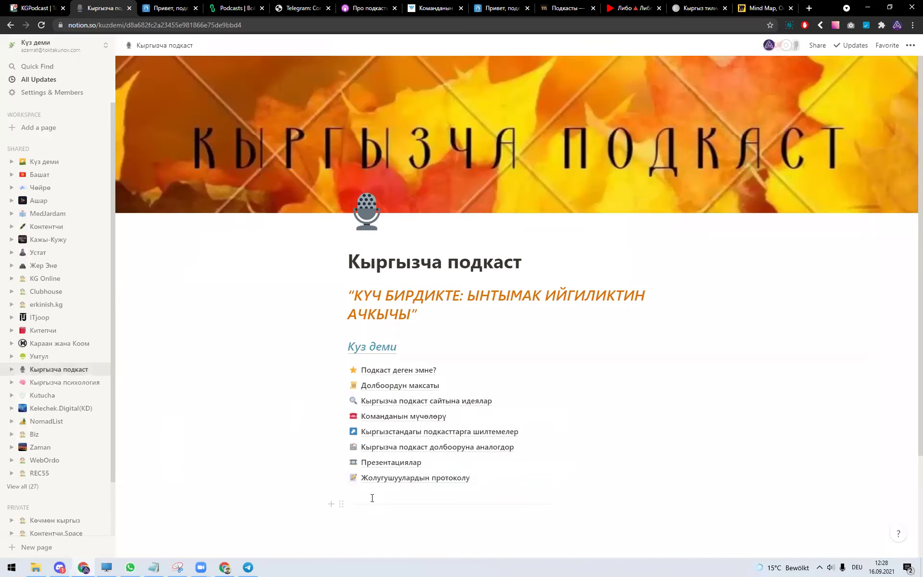
{"action": "left_click", "coordinate": [342, 504]}
{"action": "left_click", "coordinate": [293, 474]}
Add a subpage titled 'Сайттын структурасы' to Кыргызча подкаст and return to the parent page
{"action": "type", "text": "/c"}
{"action": "scroll", "coordinate": [399, 455], "scroll_direction": "up", "scroll_amount": 5}
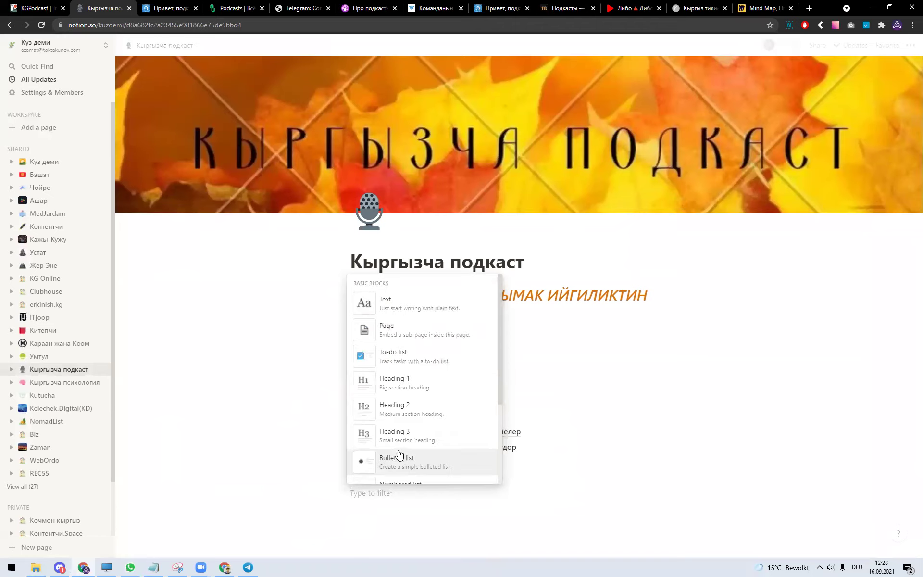
{"action": "left_click", "coordinate": [390, 328]}
{"action": "type", "text": "Cfq"}
{"action": "key", "text": "BackSpace"}
{"action": "key", "text": "BackSpace"}
{"action": "key", "text": "alt+shift"}
{"action": "type", "text": "айт"}
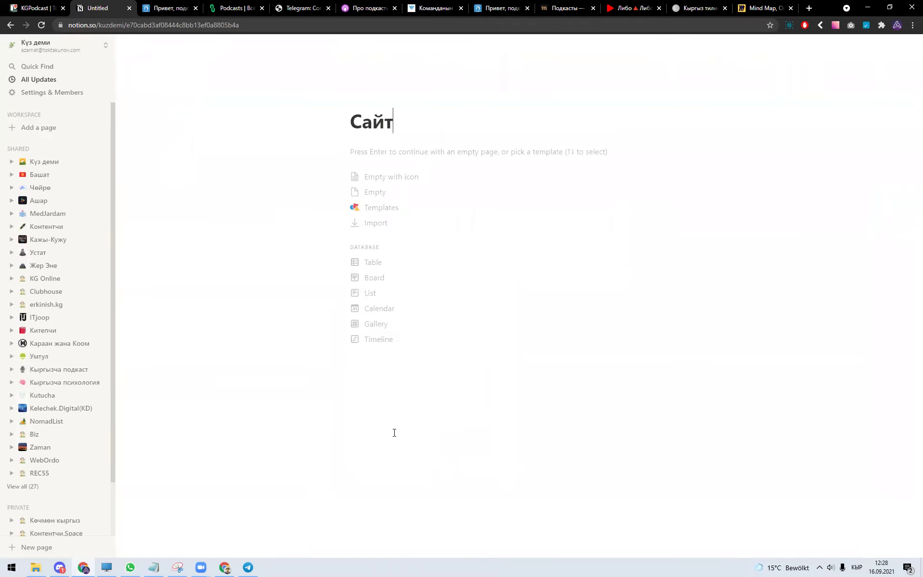
{"action": "type", "text": "тын структурасы"}
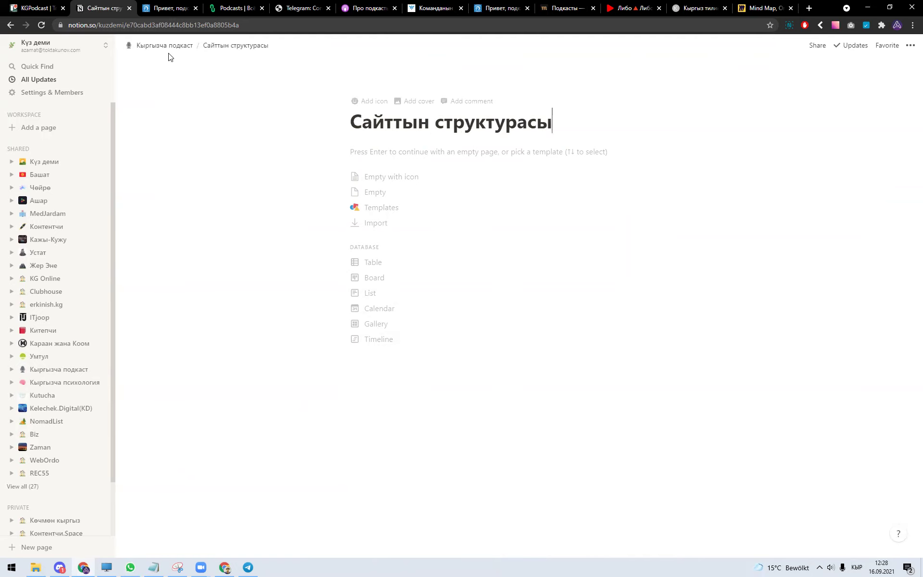
{"action": "left_click", "coordinate": [166, 46]}
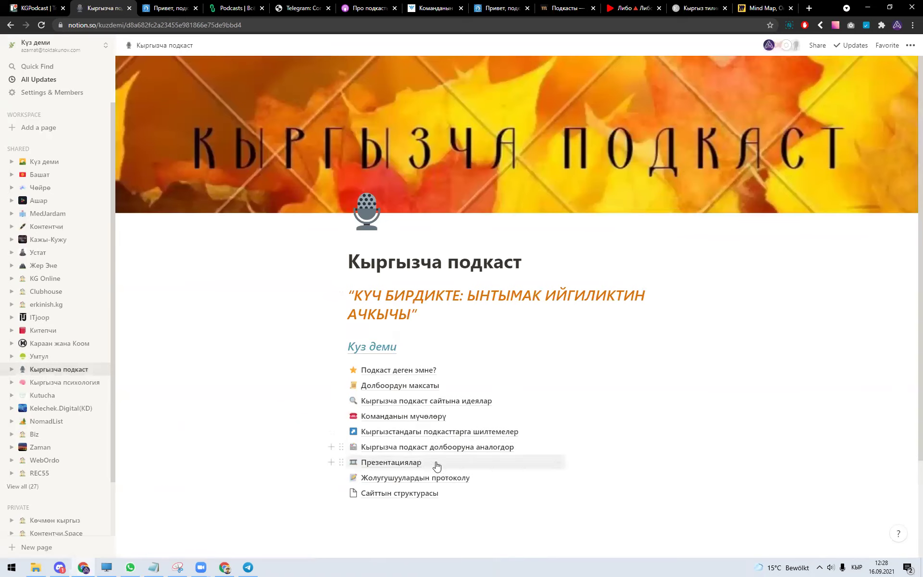
{"action": "scroll", "coordinate": [425, 480], "scroll_direction": "down", "scroll_amount": 1}
{"action": "key", "text": "ctrl+t"}
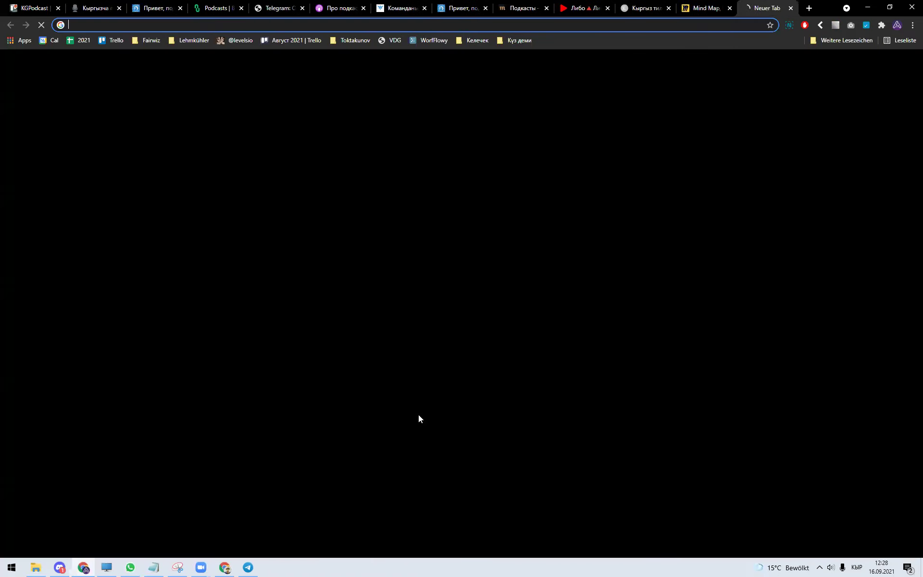
Go to the Miro dashboard via 'mi' and create a new Mind Map board
{"action": "type", "text": "mir"}
{"action": "key", "text": "Return"}
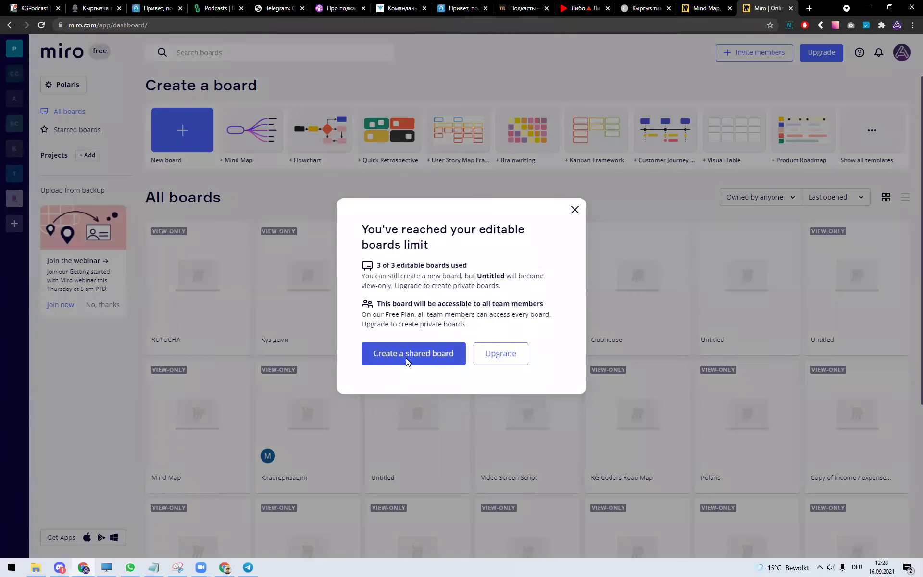
{"action": "left_click", "coordinate": [408, 361]}
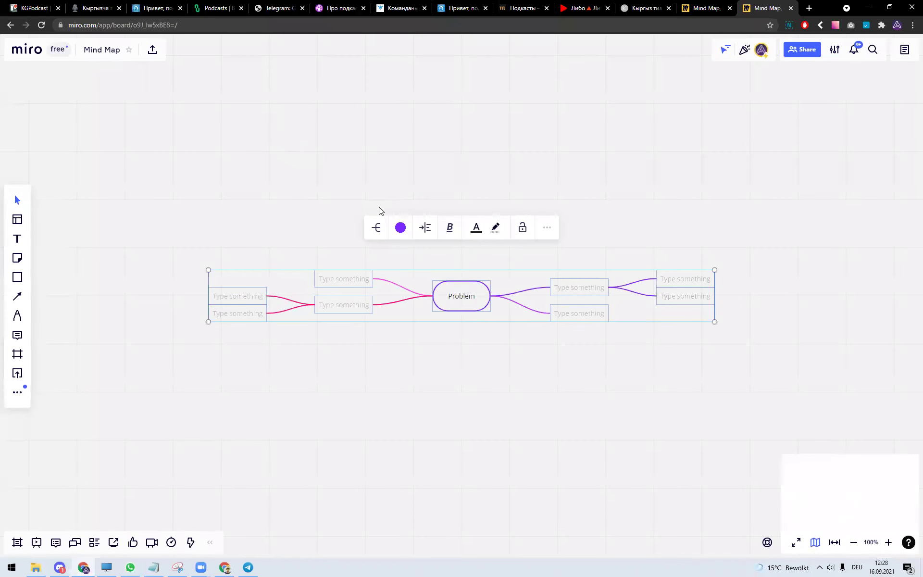
Rename the central Problem node to 'Кыргызча подкаст'
{"action": "double_click", "coordinate": [460, 299]}
{"action": "type", "text": "R"}
{"action": "key", "text": "ctrl+a"}
{"action": "type", "text": "r"}
{"action": "key", "text": "BackSpace"}
{"action": "key", "text": "alt+shift"}
{"action": "type", "text": "Кыргызча подкаст"}
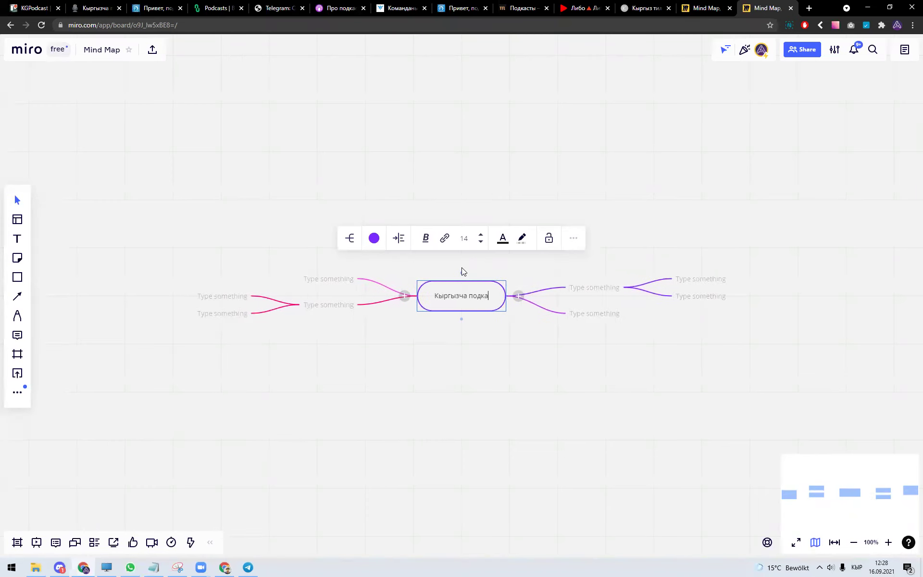
Delete the template's left and right branches from the mind map
{"action": "left_click", "coordinate": [322, 305]}
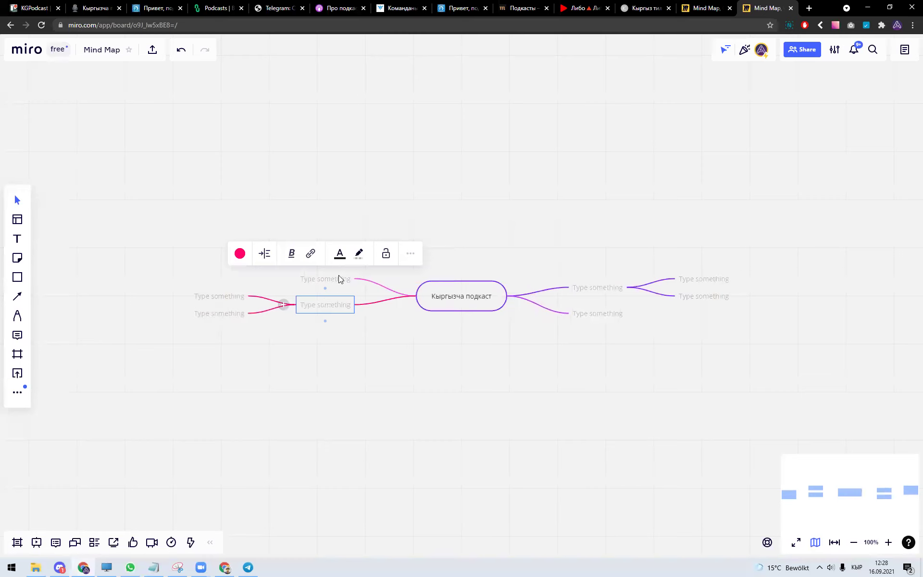
{"action": "key", "text": "Delete"}
{"action": "left_click_drag", "start_coordinate": [569, 309], "coordinate": [589, 286]}
{"action": "key", "text": "Delete"}
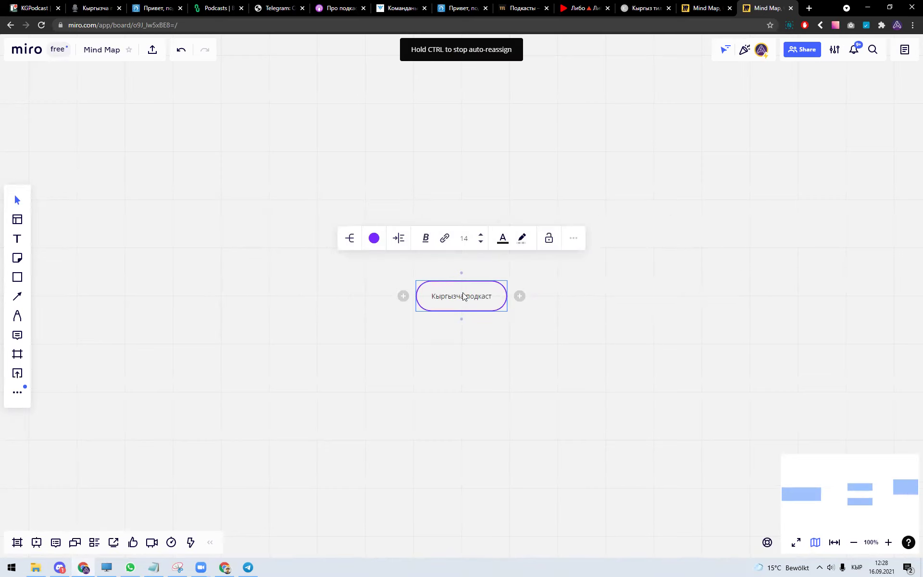
Add a Башкы бет branch with child nodes Лого, Меню and Долбоор жөнүндө
{"action": "key", "text": "Tab"}
{"action": "type", "text": "Башкы бет"}
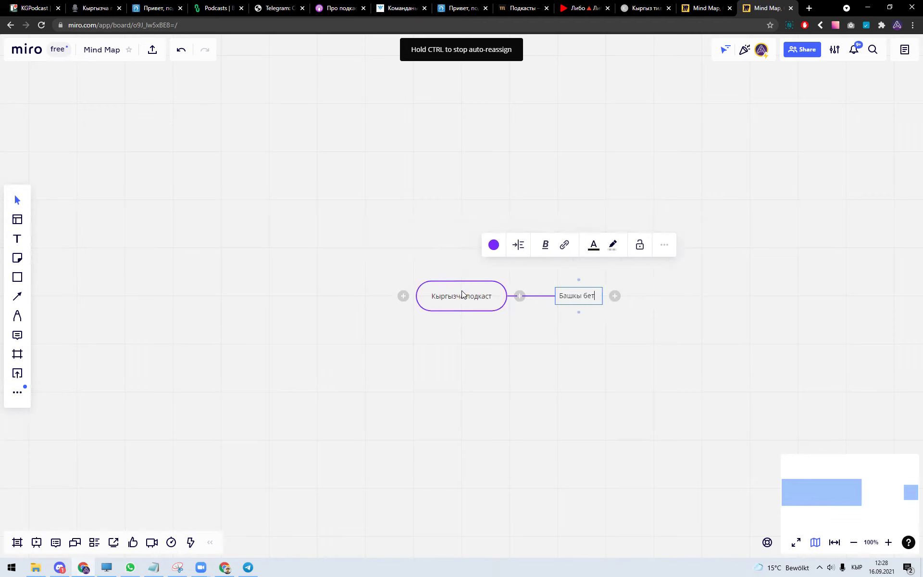
{"action": "key", "text": "Return"}
{"action": "left_click", "coordinate": [611, 283]}
{"action": "type", "text": "Ме"}
{"action": "key", "text": "BackSpace"}
{"action": "key", "text": "BackSpace"}
{"action": "type", "text": "Лого"}
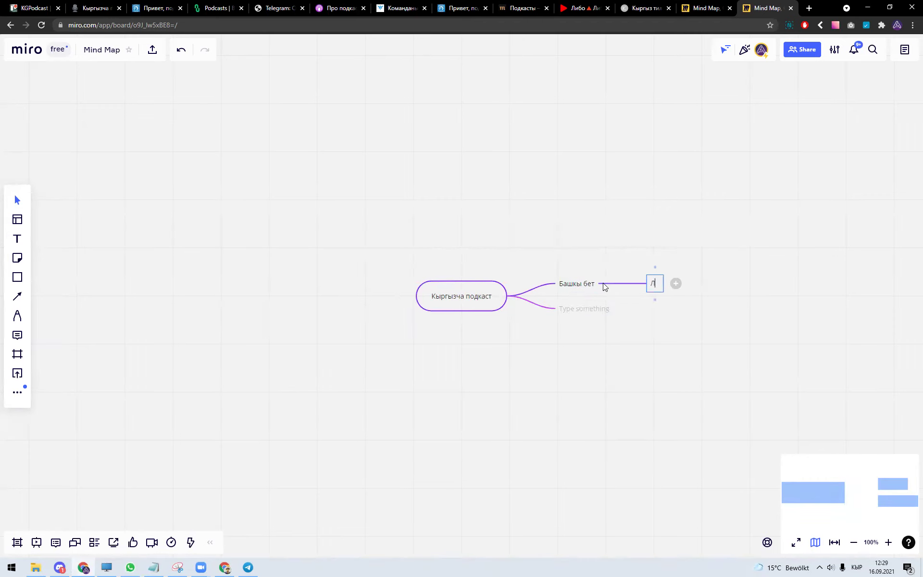
{"action": "key", "text": "Return"}
{"action": "type", "text": "Меню"}
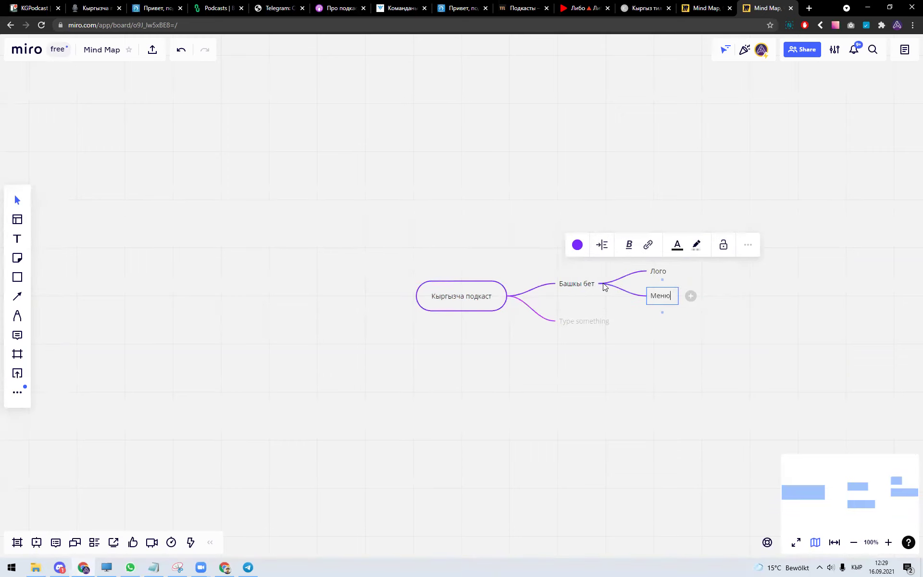
{"action": "key", "text": "Return"}
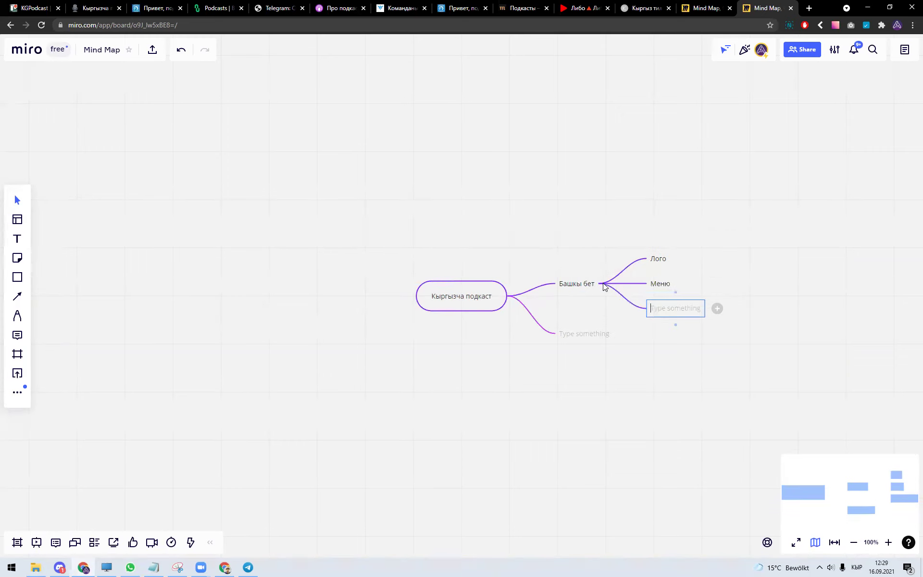
{"action": "type", "text": "Долбоор жөнүндө"}
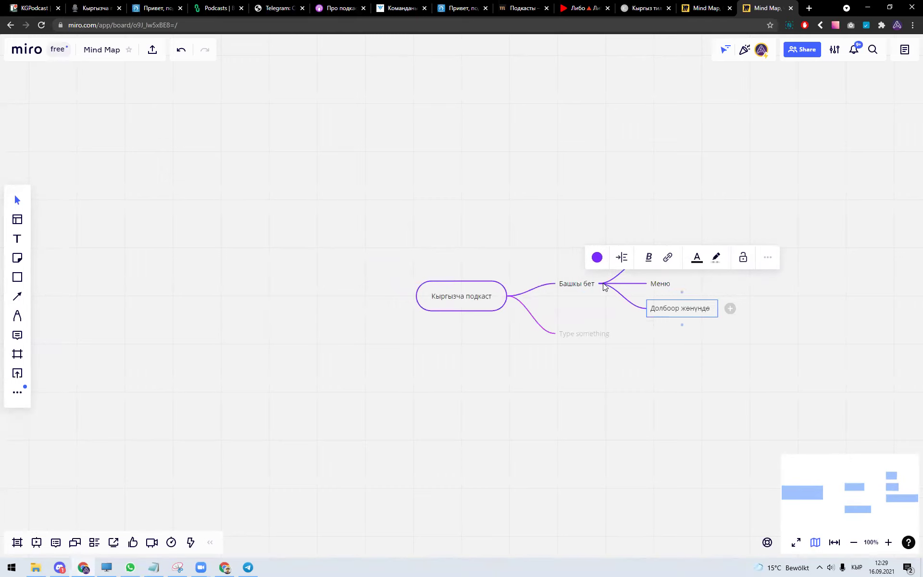
{"action": "left_click", "coordinate": [339, 7]}
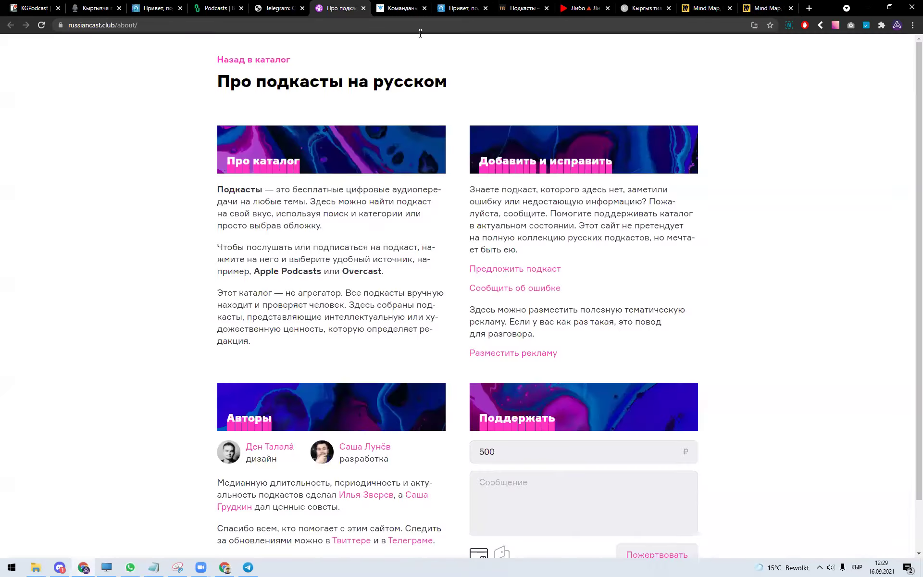
Close the russiancast.club tab and browse the podcastfest, meduza, podcasts.ru and Trello reference tabs
{"action": "key", "text": "ctrl+w"}
{"action": "left_click", "coordinate": [423, 3]}
{"action": "scroll", "coordinate": [424, 211], "scroll_direction": "up", "scroll_amount": 10}
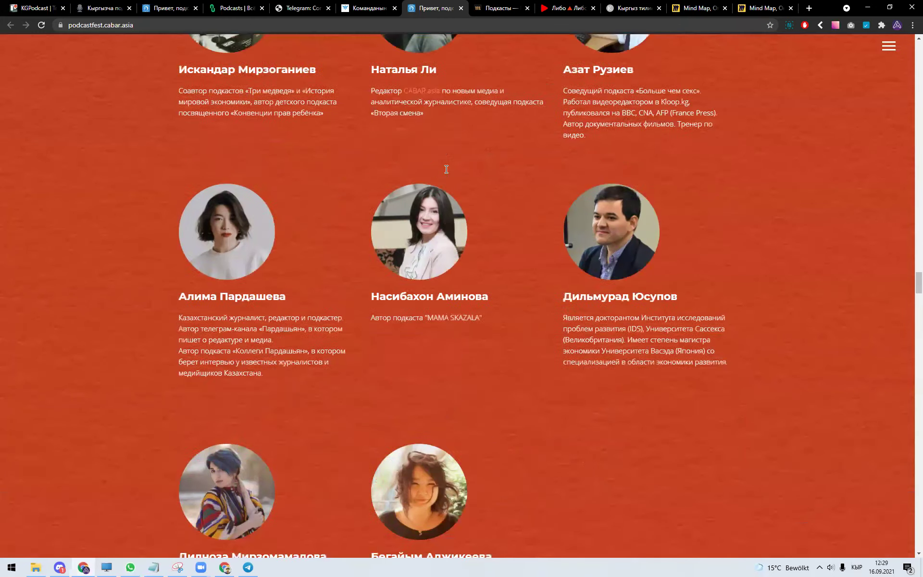
{"action": "scroll", "coordinate": [446, 169], "scroll_direction": "up", "scroll_amount": 7}
{"action": "left_click", "coordinate": [500, 8]}
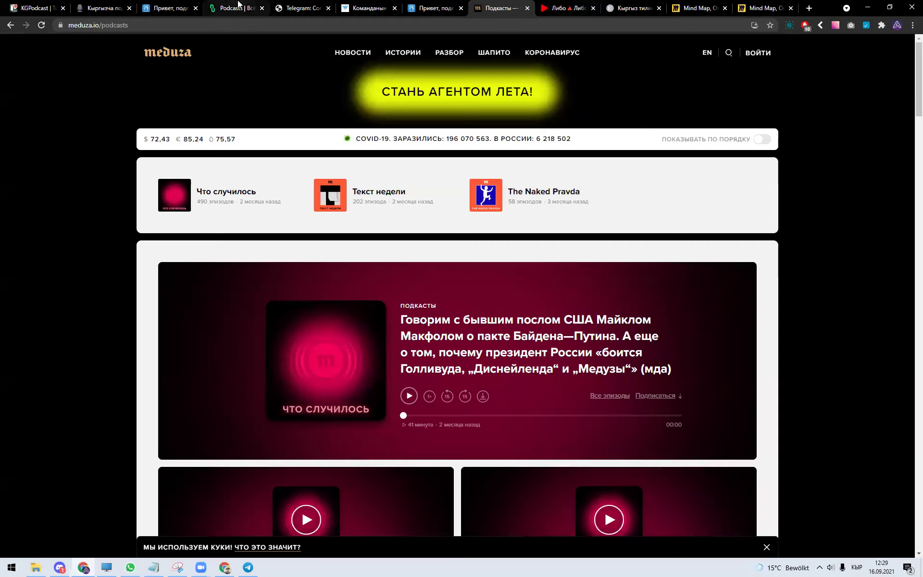
{"action": "left_click", "coordinate": [225, 7]}
{"action": "scroll", "coordinate": [421, 218], "scroll_direction": "down", "scroll_amount": 5}
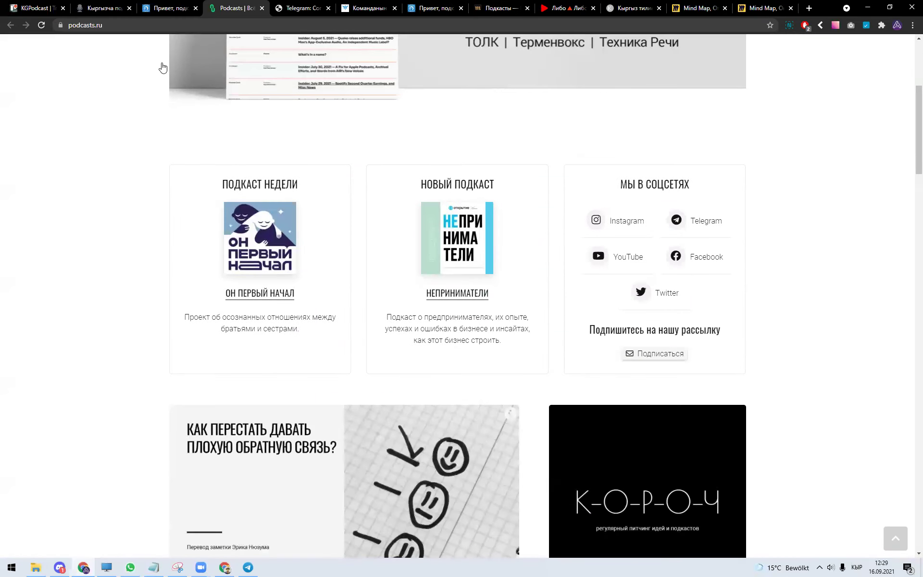
{"action": "left_click", "coordinate": [51, 8]}
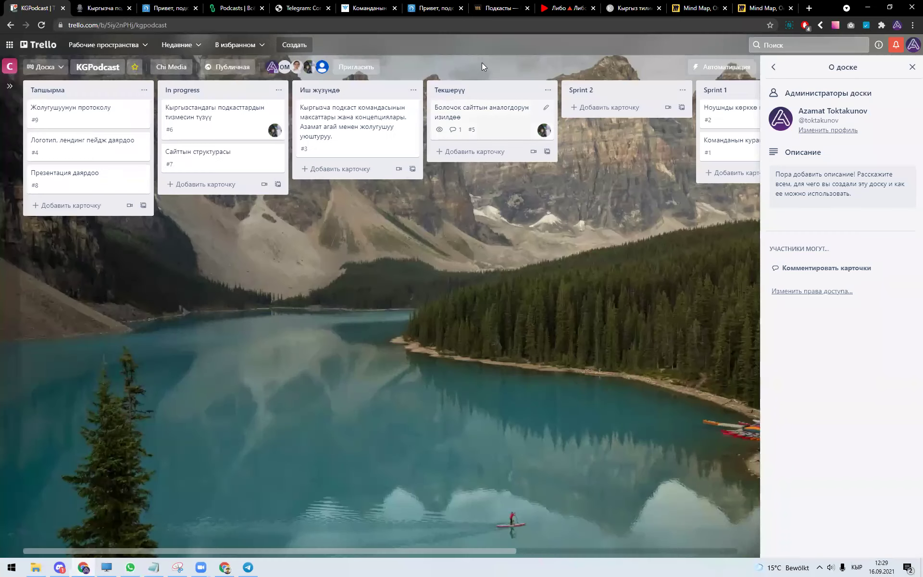
{"action": "left_click", "coordinate": [695, 8]}
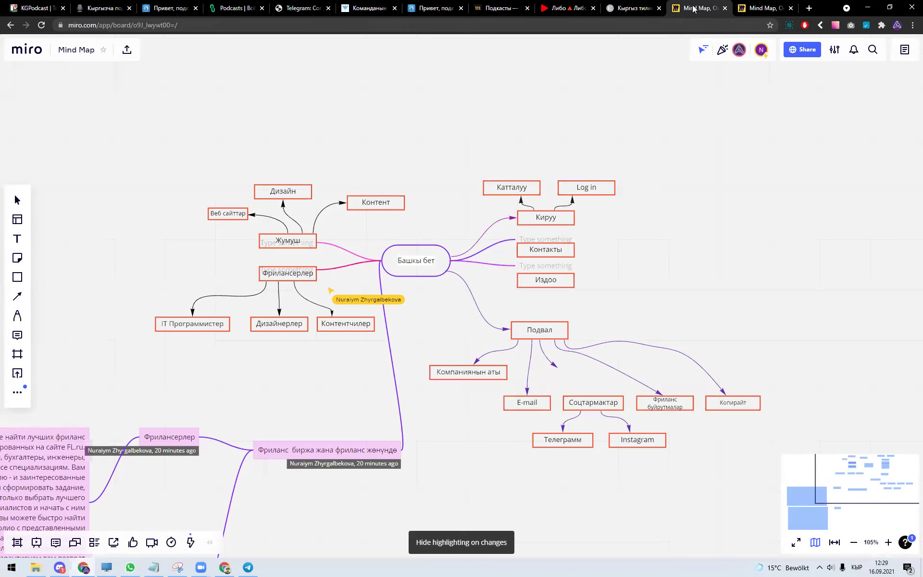
Close the duplicate Mind Map tab and add Кыргызча подкасттардын тизмеси and Кызыктуу макалалар under Башкы бет
{"action": "left_click", "coordinate": [725, 8]}
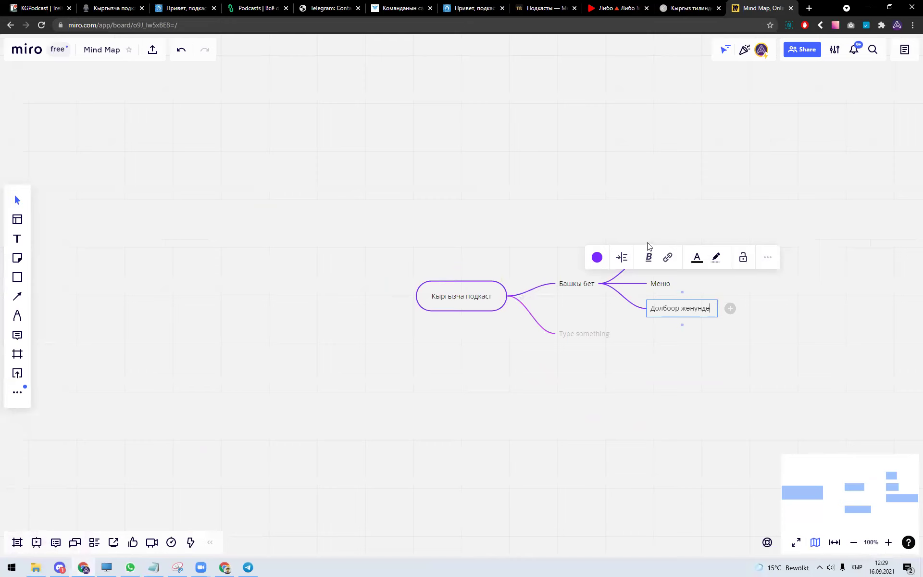
{"action": "key", "text": "Return"}
{"action": "type", "text": "Кыргызча подкасттардын тизмеси"}
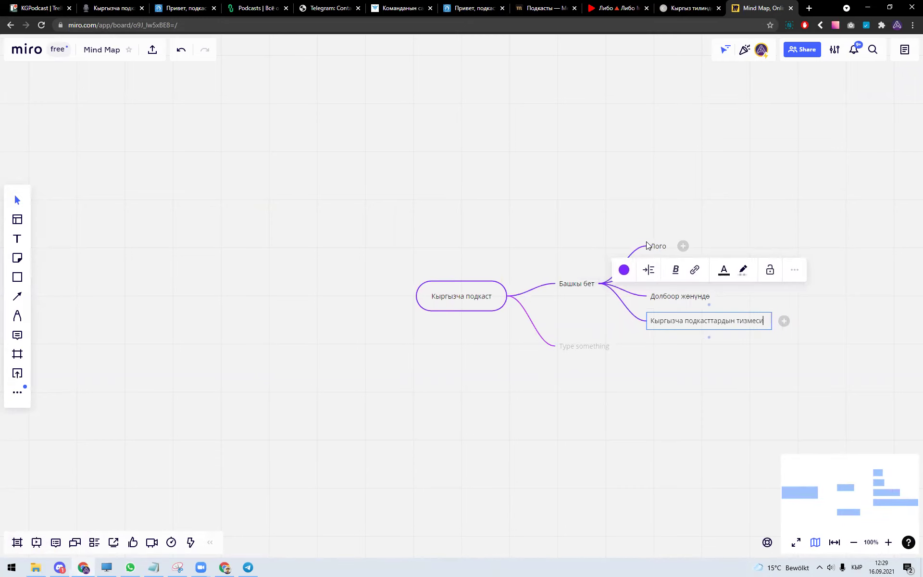
{"action": "key", "text": "Return"}
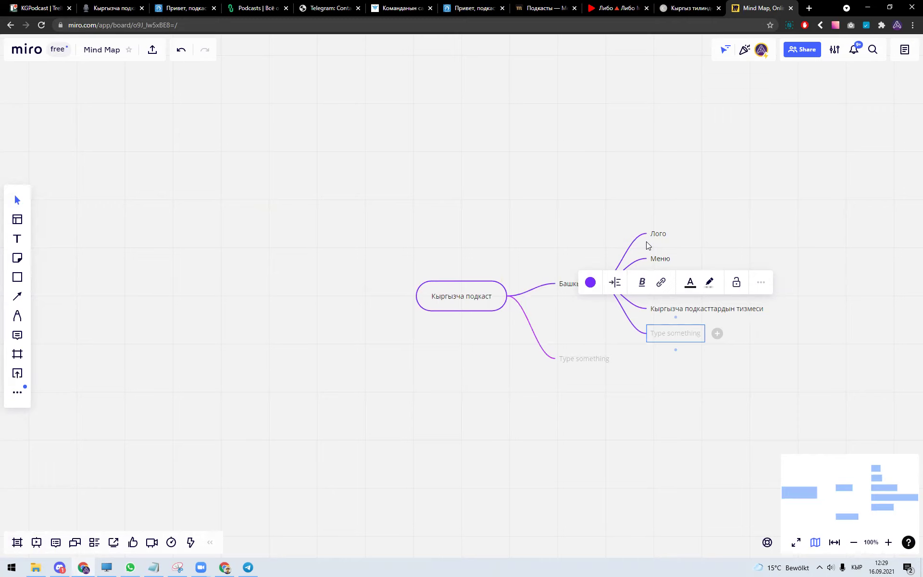
{"action": "type", "text": "Ма"}
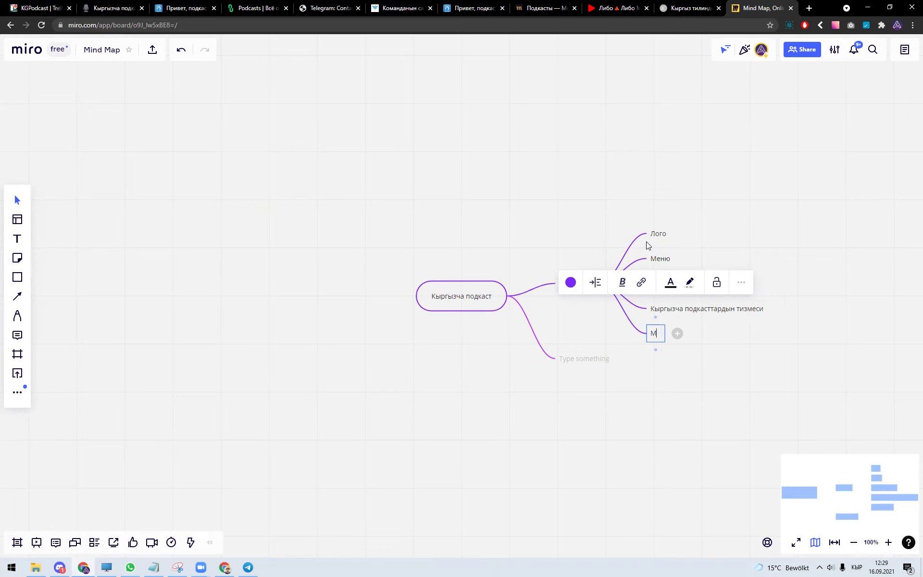
{"action": "key", "text": "BackSpace"}
{"action": "key", "text": "BackSpace"}
{"action": "type", "text": "К"}
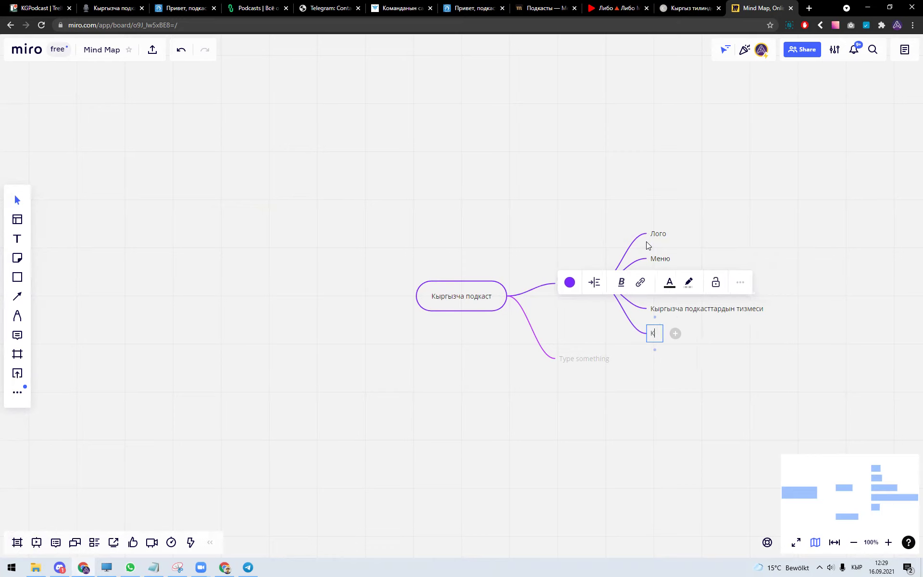
{"action": "type", "text": "ызыктуу макалалар"}
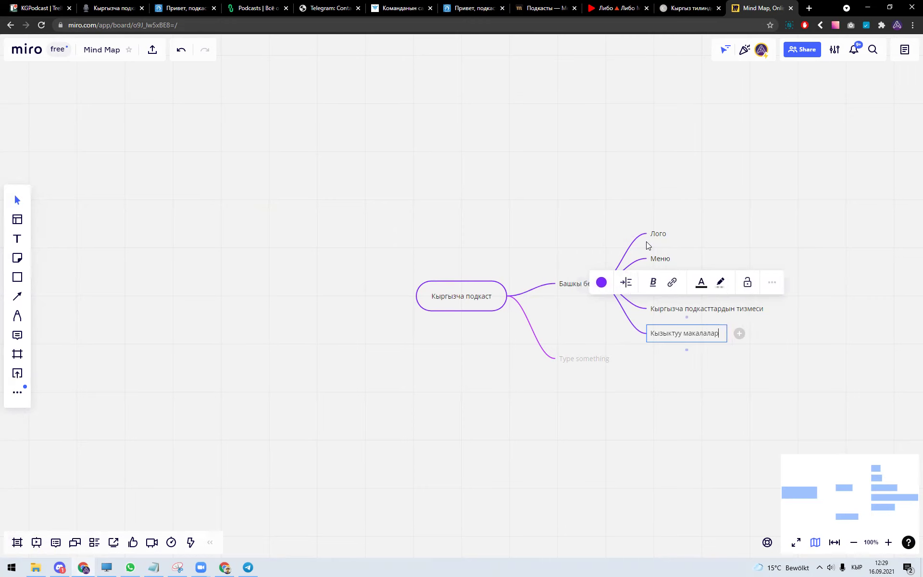
Give Кызыктуу макалалар a child 'Кантип подкаст жаздыруу керек?' and start a new sibling below it
{"action": "key", "text": "Tab"}
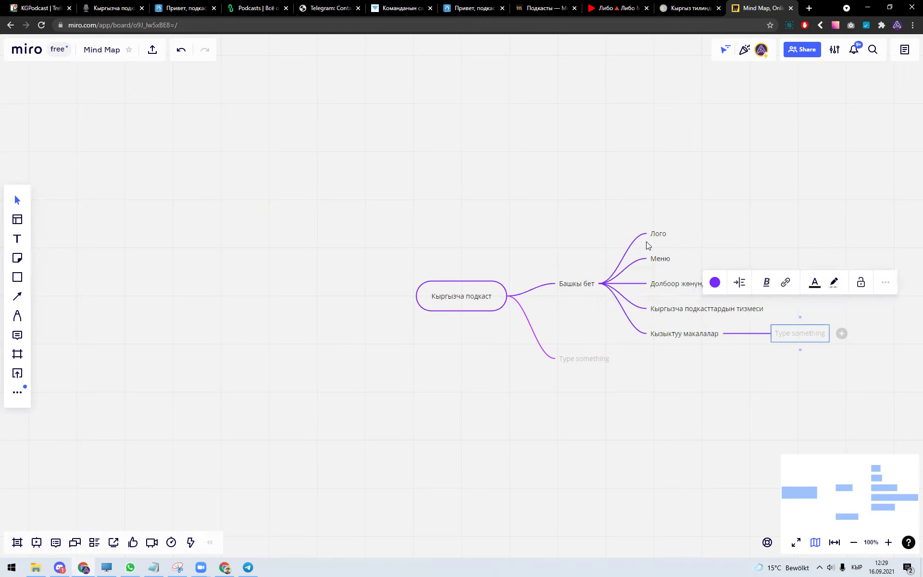
{"action": "type", "text": "подк"}
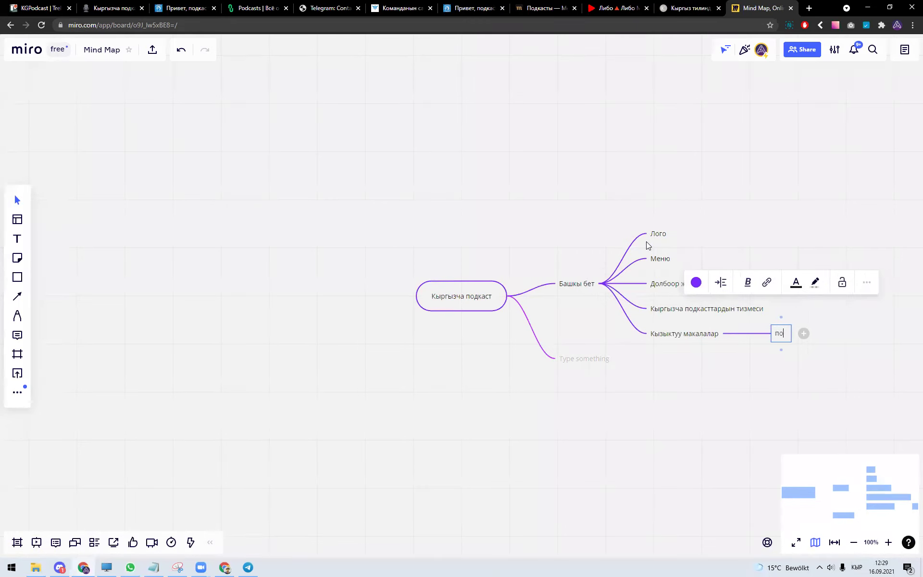
{"action": "key", "text": "BackSpace"}
{"action": "key", "text": "BackSpace"}
{"action": "key", "text": "BackSpace"}
{"action": "key", "text": "BackSpace"}
{"action": "type", "text": "Кан"}
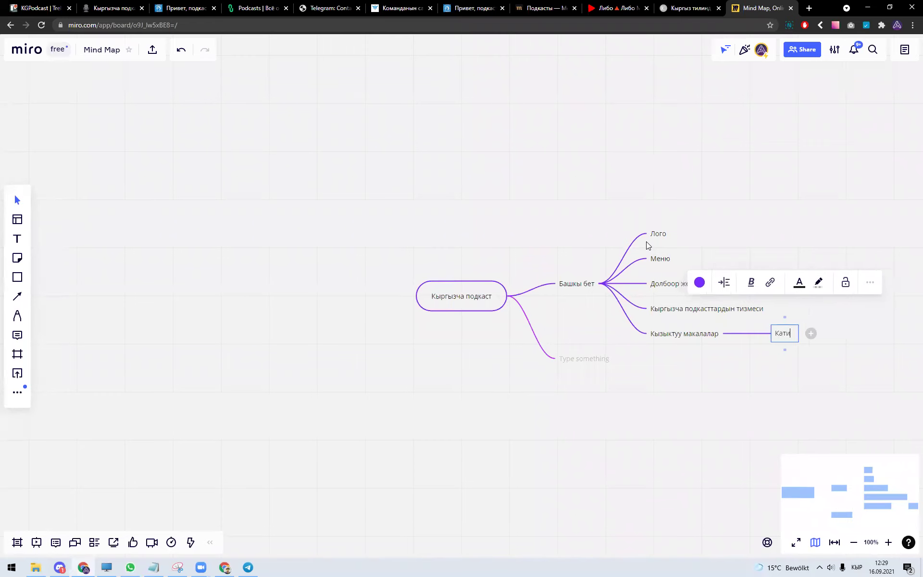
{"action": "type", "text": "тип подкаст "}
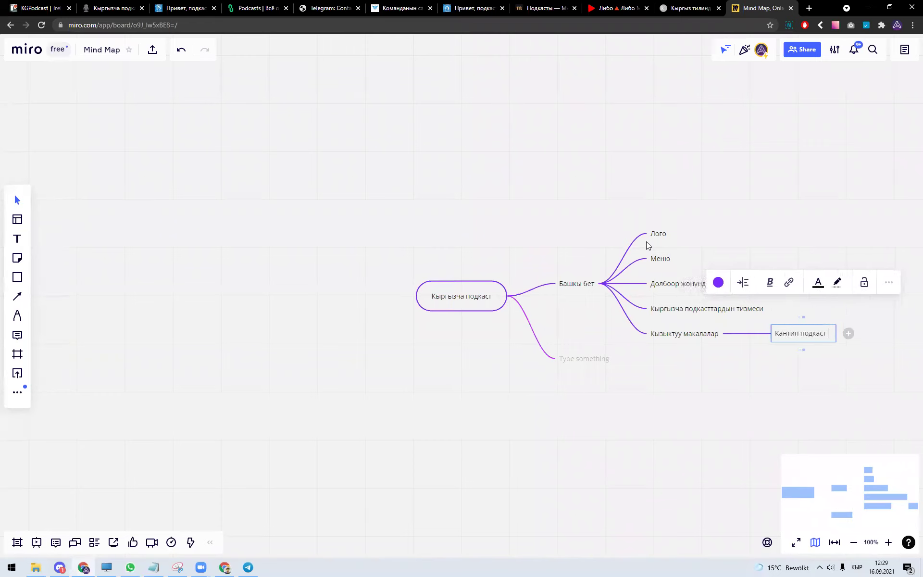
{"action": "type", "text": "жаздыруу керек?"}
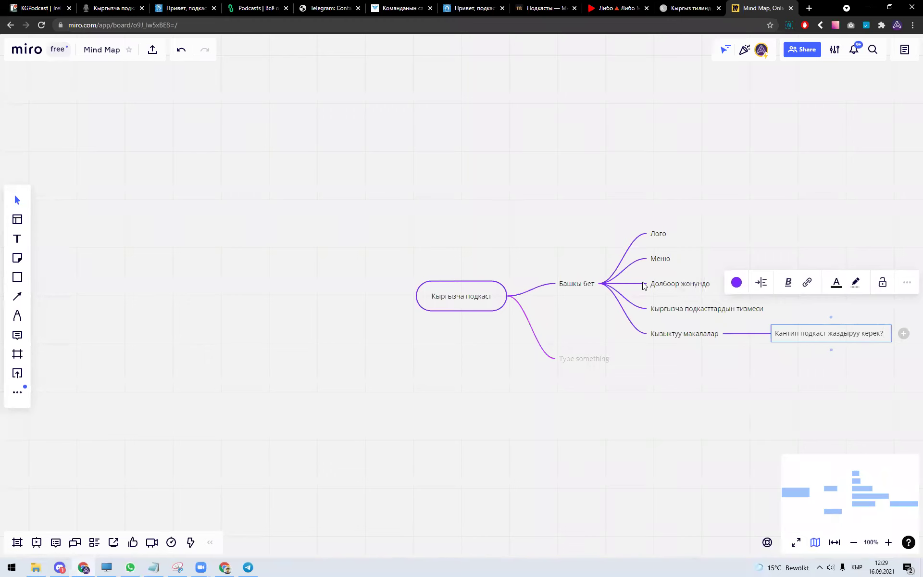
{"action": "double_click", "coordinate": [663, 333]}
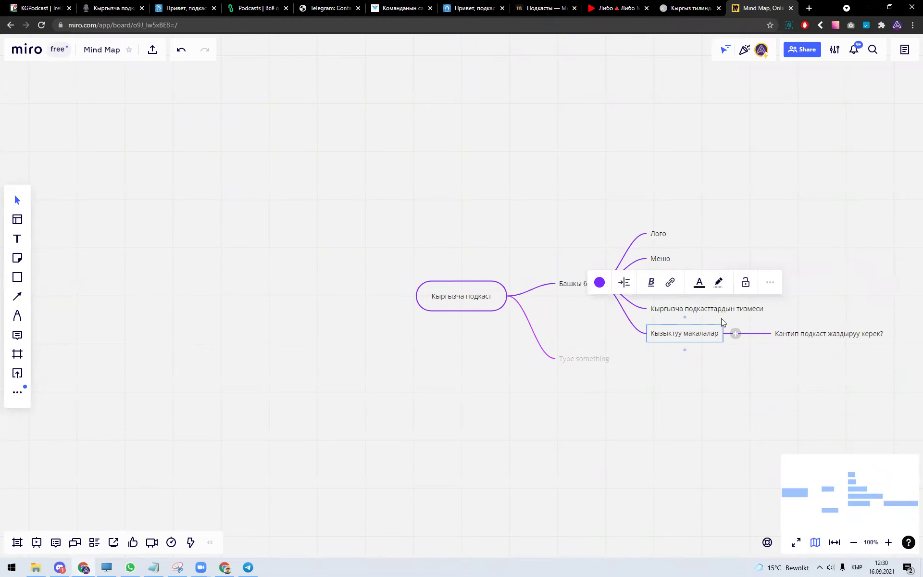
{"action": "key", "text": "Return"}
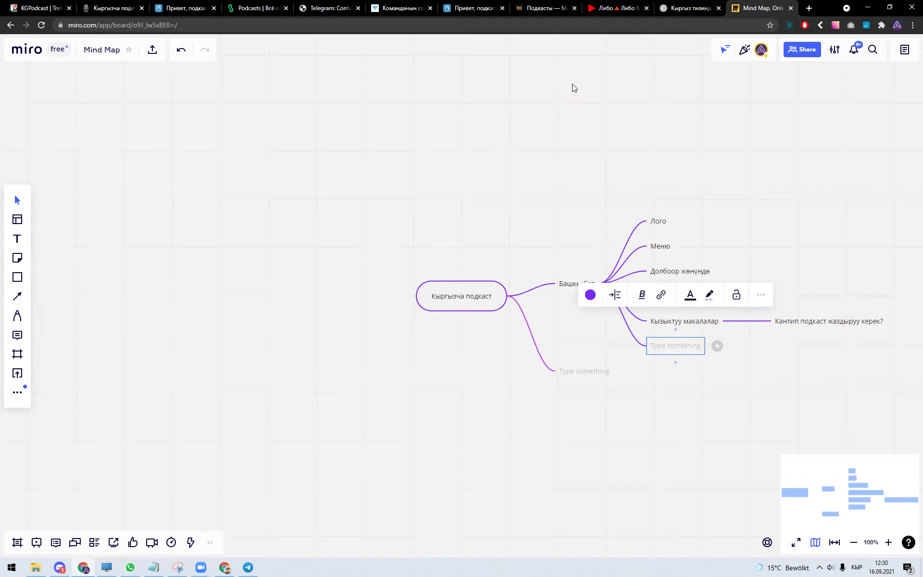
Load notion.so in a new tab and open the Устат page by searching 'уст'
{"action": "left_click", "coordinate": [809, 8]}
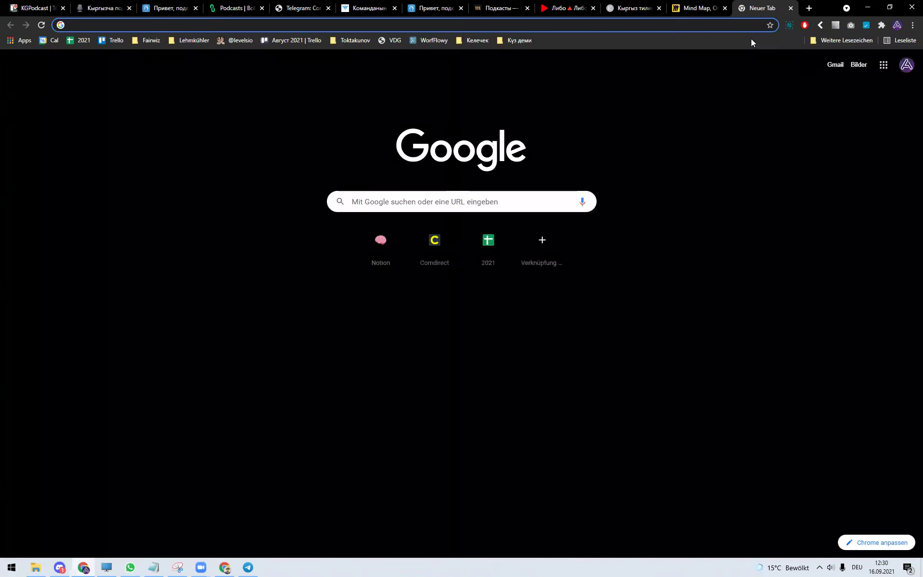
{"action": "type", "text": "no"}
{"action": "key", "text": "Return"}
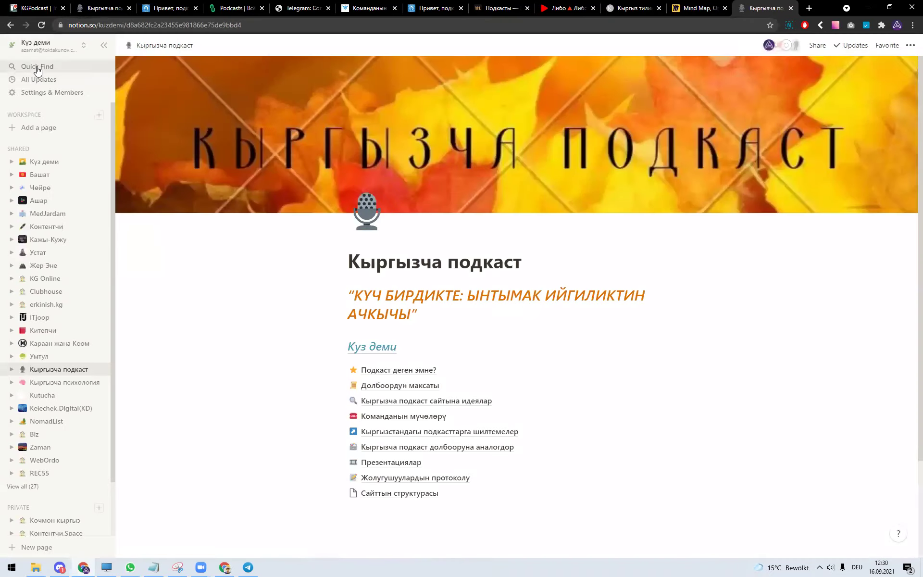
{"action": "left_click", "coordinate": [34, 68]}
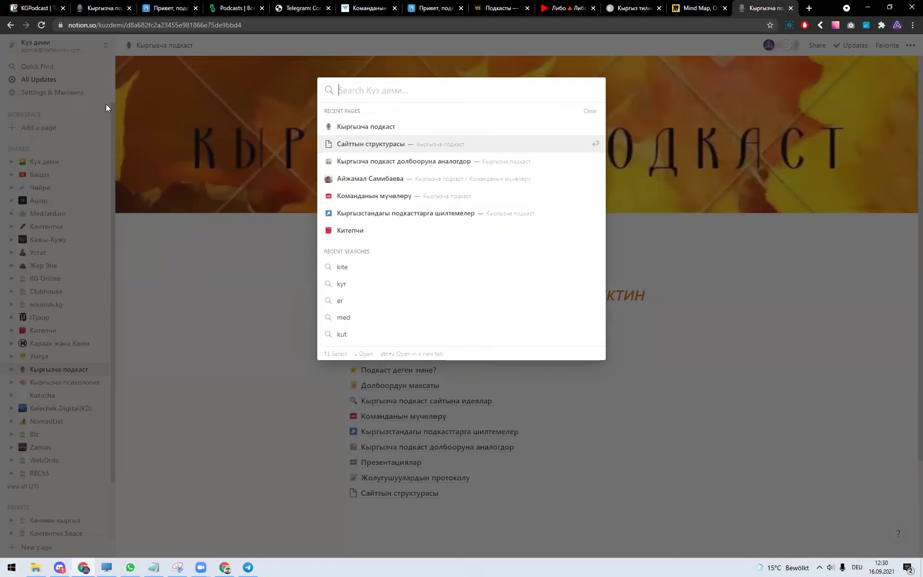
{"action": "key", "text": "alt+shift"}
{"action": "type", "text": "уст"}
{"action": "key", "text": "Return"}
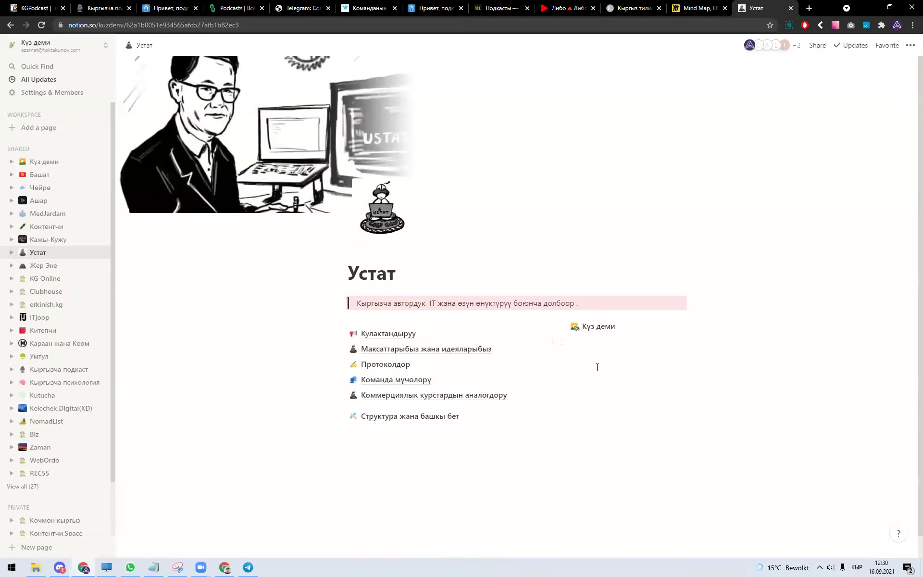
Review the Структура жана башкы бет planning page's blocks, then return to the Miro mind map
{"action": "left_click", "coordinate": [536, 422]}
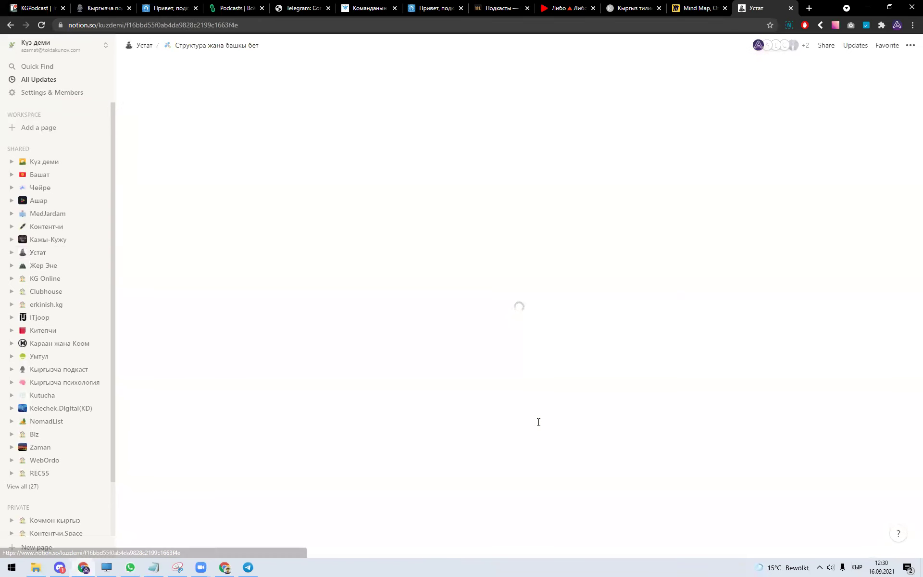
{"action": "scroll", "coordinate": [538, 422], "scroll_direction": "down", "scroll_amount": 1}
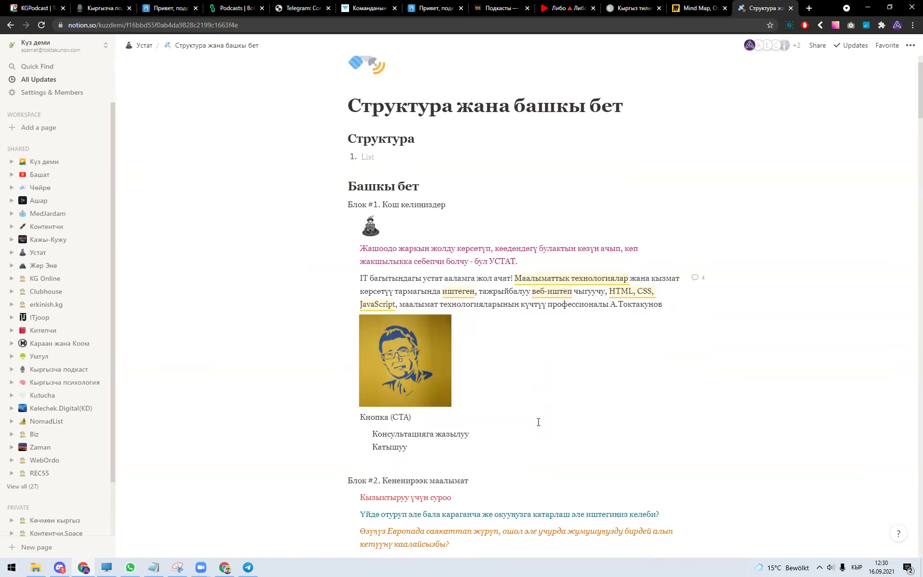
{"action": "scroll", "coordinate": [539, 422], "scroll_direction": "down", "scroll_amount": 5}
{"action": "scroll", "coordinate": [538, 422], "scroll_direction": "down", "scroll_amount": 15}
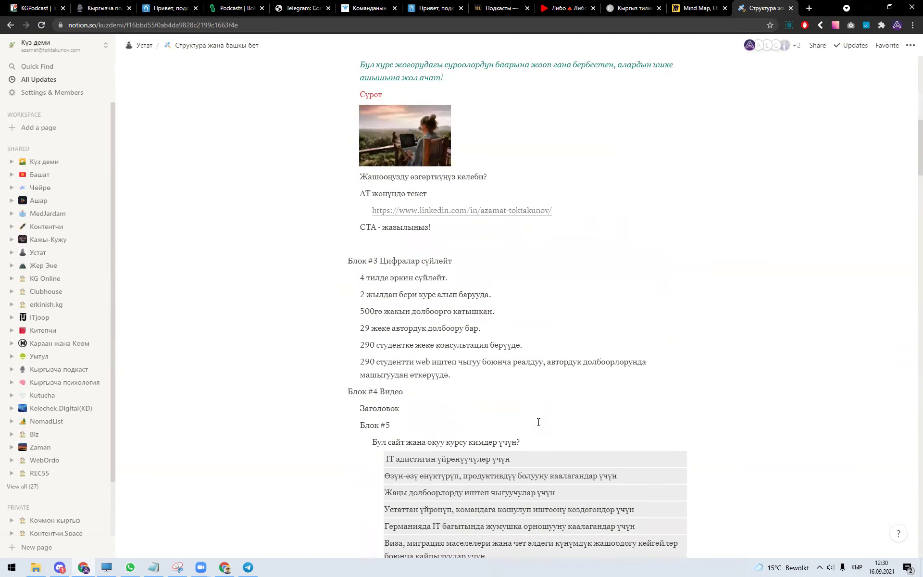
{"action": "scroll", "coordinate": [539, 422], "scroll_direction": "down", "scroll_amount": 20}
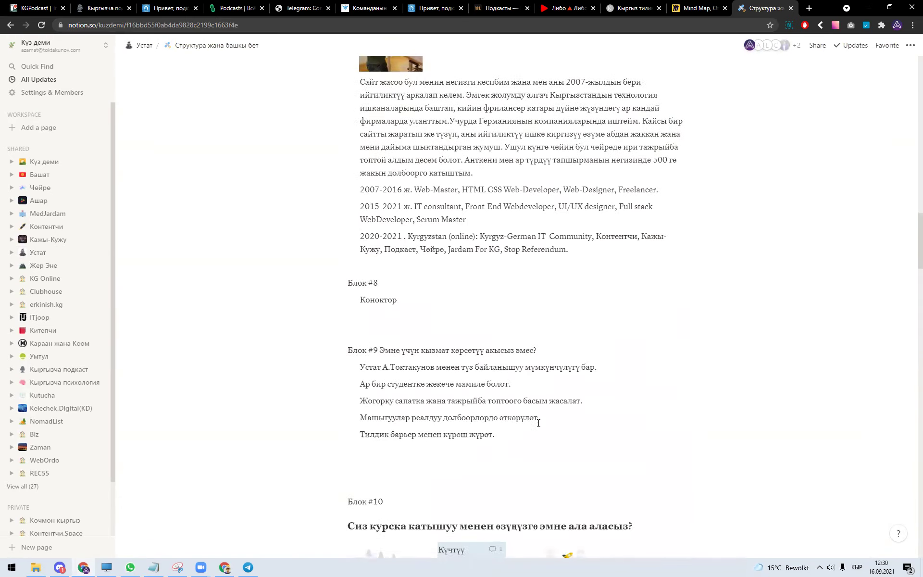
{"action": "scroll", "coordinate": [537, 427], "scroll_direction": "down", "scroll_amount": 20}
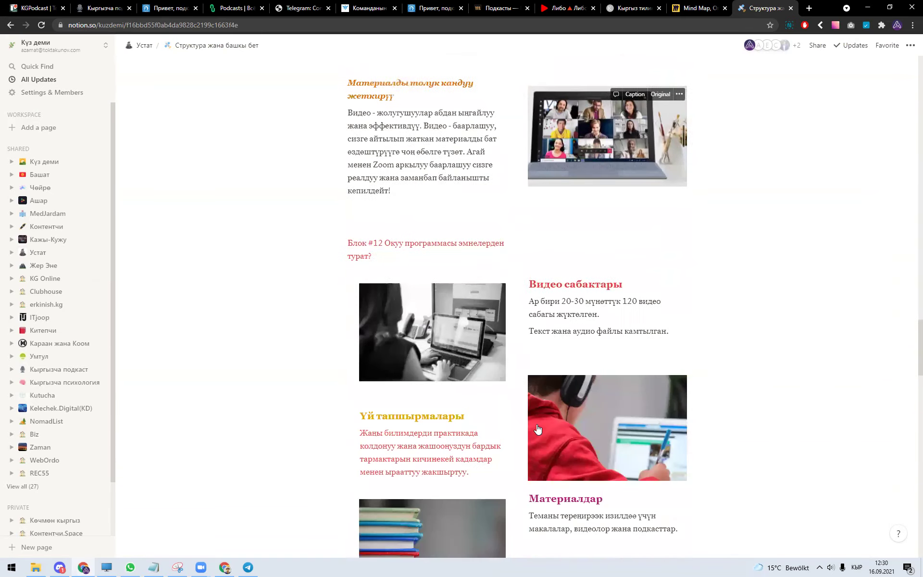
{"action": "scroll", "coordinate": [546, 422], "scroll_direction": "down", "scroll_amount": 10}
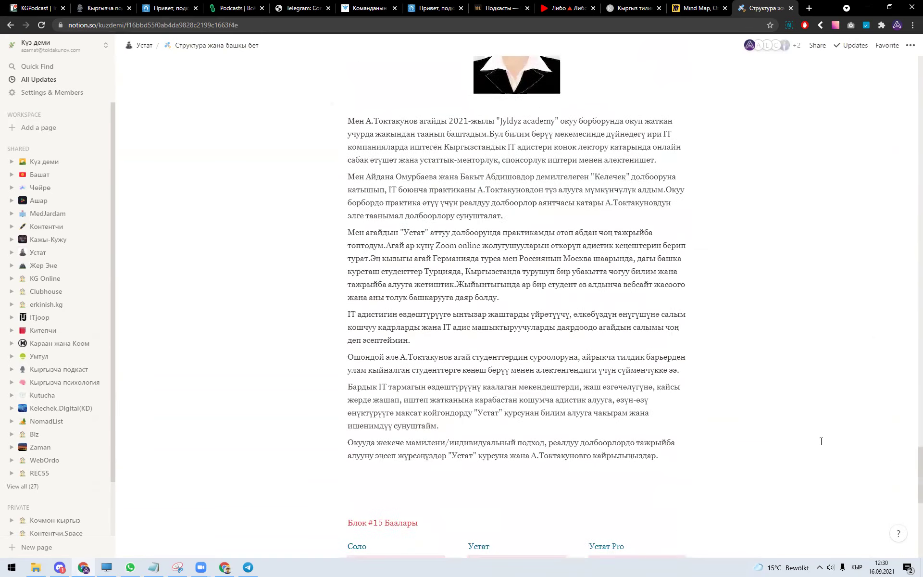
{"action": "scroll", "coordinate": [913, 207], "scroll_direction": "up", "scroll_amount": 15}
{"action": "scroll", "coordinate": [913, 207], "scroll_direction": "up", "scroll_amount": 20}
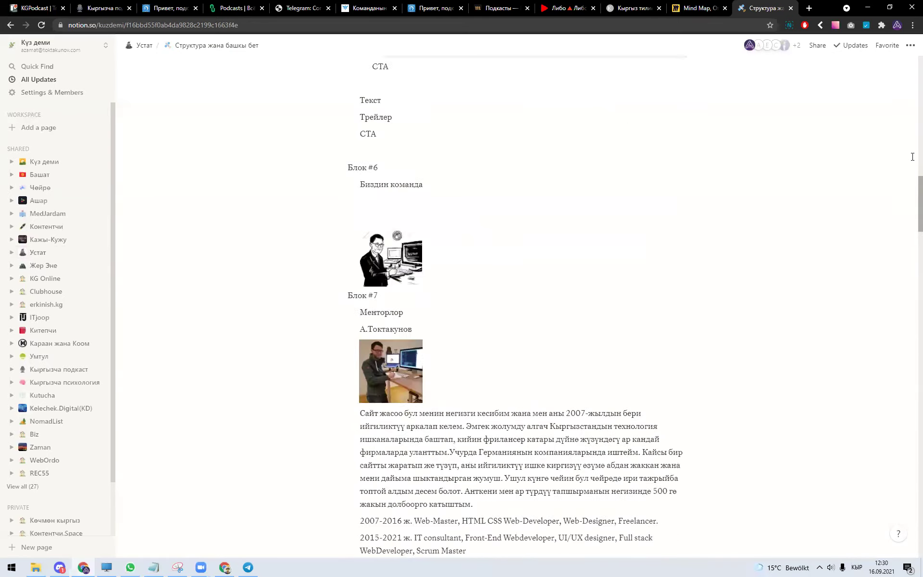
{"action": "scroll", "coordinate": [767, 240], "scroll_direction": "up", "scroll_amount": 2}
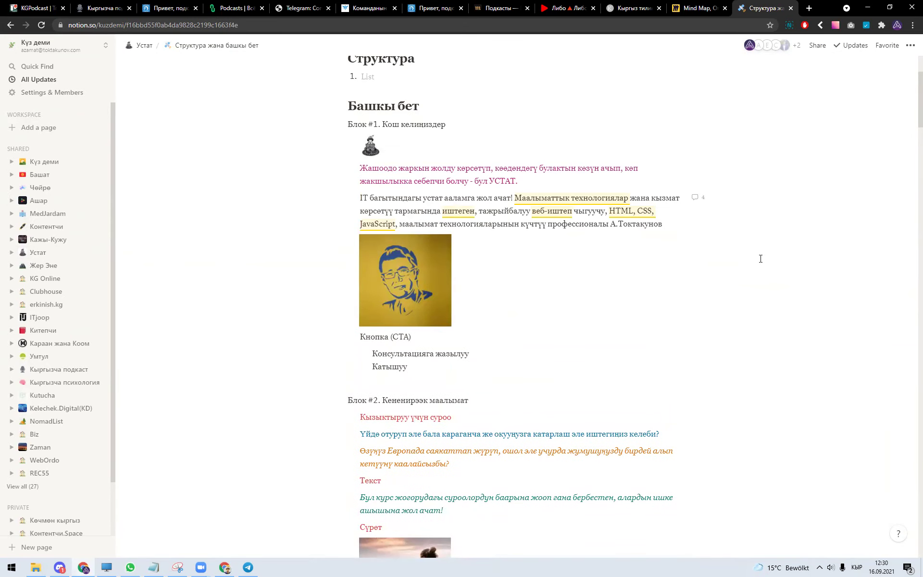
{"action": "scroll", "coordinate": [761, 258], "scroll_direction": "up", "scroll_amount": 3}
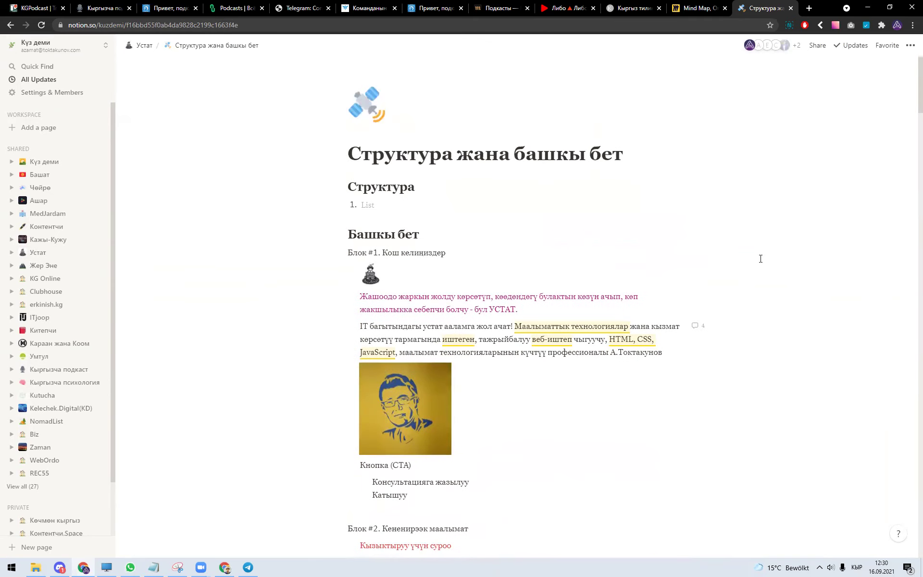
{"action": "scroll", "coordinate": [761, 259], "scroll_direction": "down", "scroll_amount": 13}
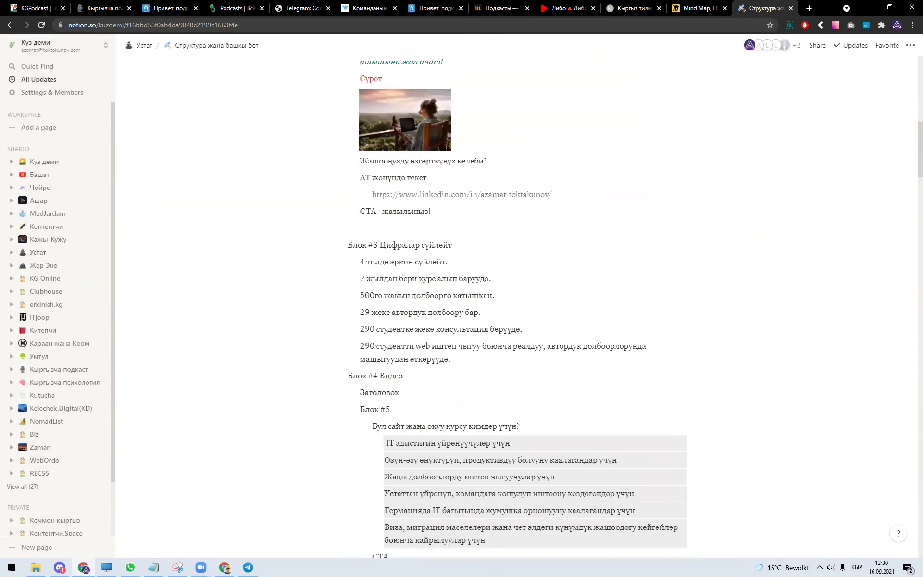
{"action": "key", "text": "alt+Tab"}
{"action": "key", "text": "alt+Tab"}
{"action": "key", "text": "ctrl+shift+Tab"}
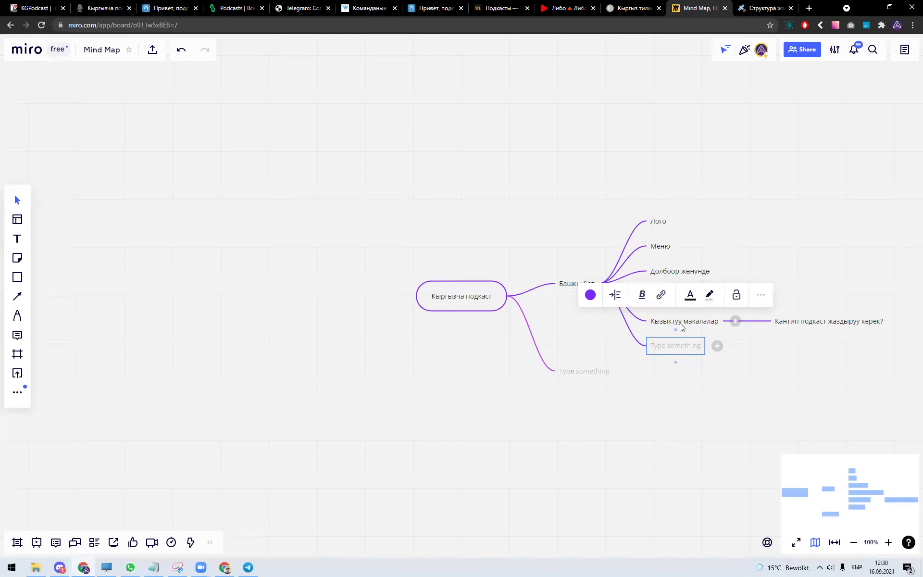
Label the new node under Башкы бет 'Podacst Community' in the Latin layout
{"action": "type", "text": "П"}
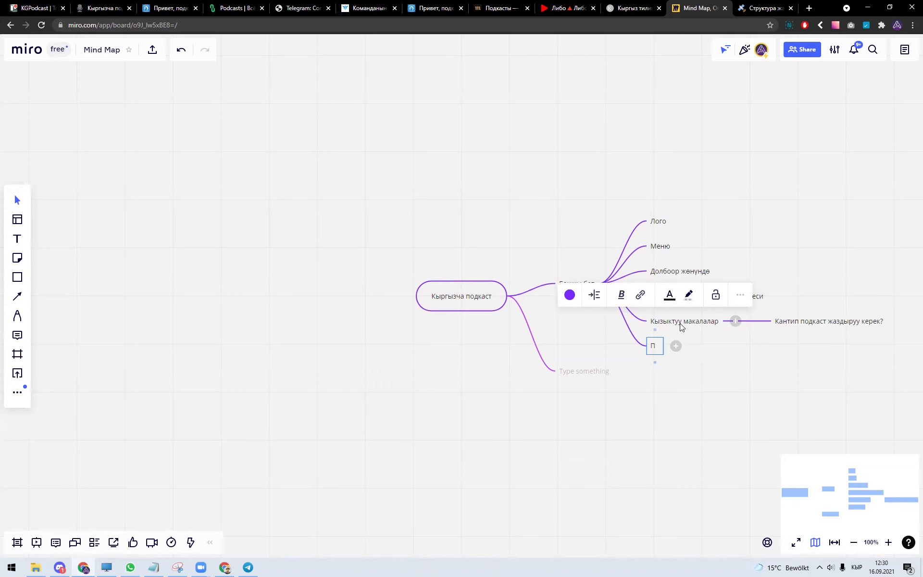
{"action": "key", "text": "BackSpace"}
{"action": "type", "text": "Комью"}
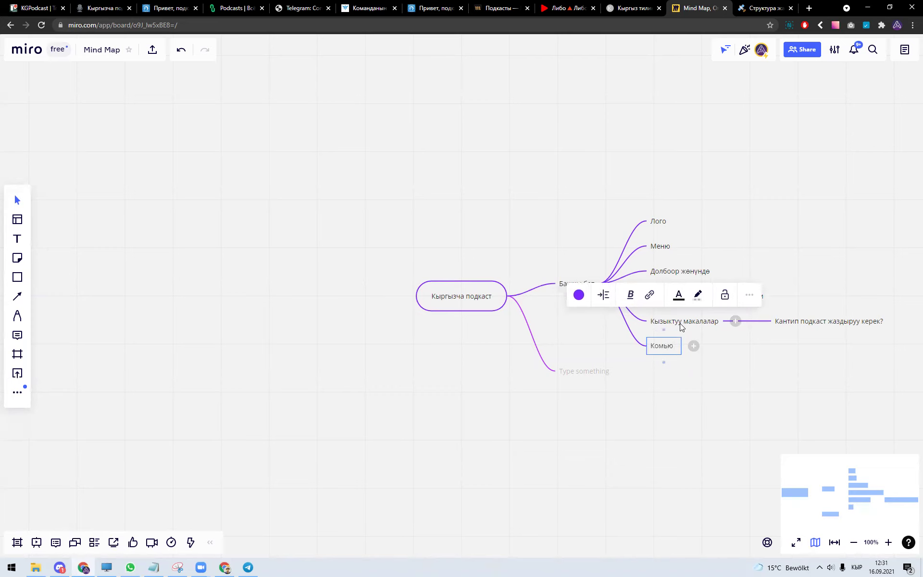
{"action": "key", "text": "BackSpace"}
{"action": "key", "text": "BackSpace"}
{"action": "key", "text": "BackSpace"}
{"action": "key", "text": "BackSpace"}
{"action": "key", "text": "BackSpace"}
{"action": "key", "text": "alt+shift"}
{"action": "type", "text": "C"}
{"action": "key", "text": "BackSpace"}
{"action": "type", "text": "Pod"}
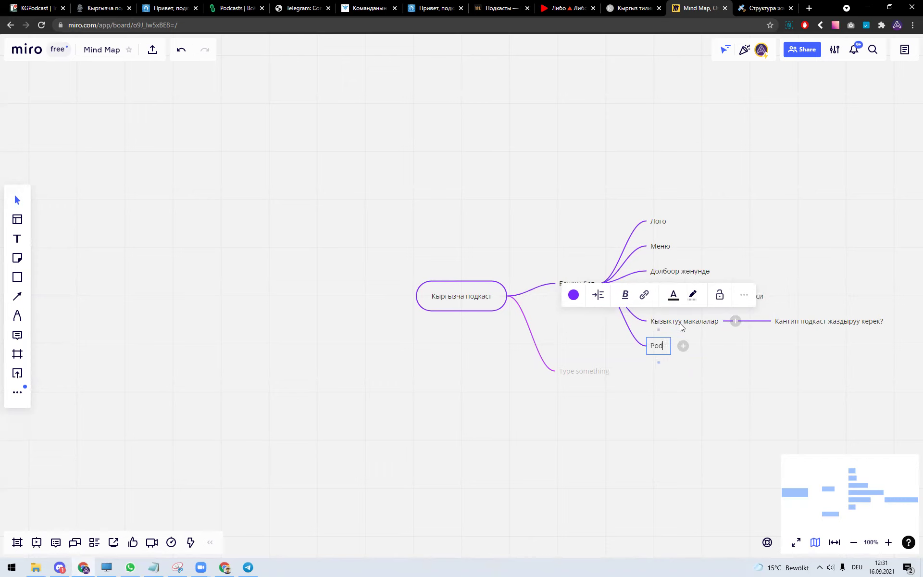
{"action": "type", "text": "acst Community"}
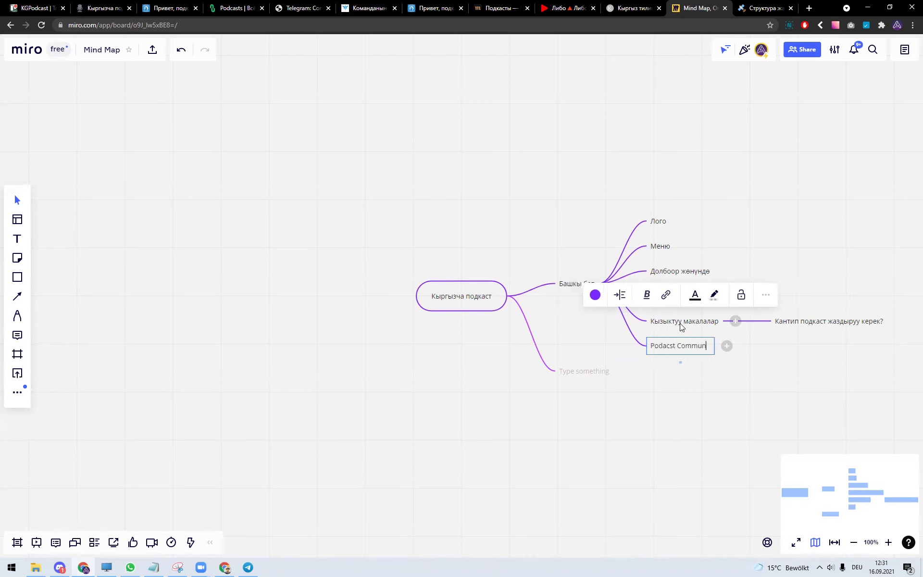
{"action": "left_click", "coordinate": [662, 331]}
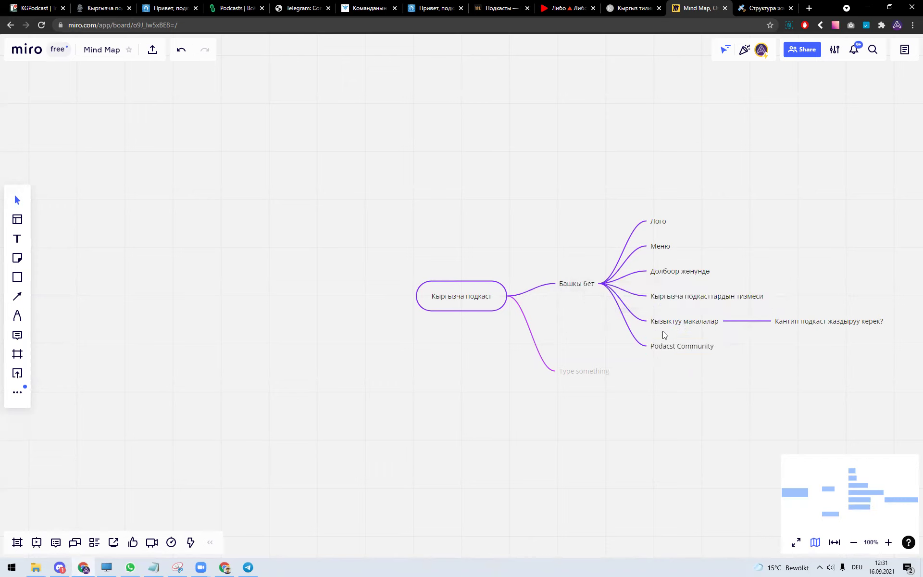
{"action": "left_click", "coordinate": [575, 370]}
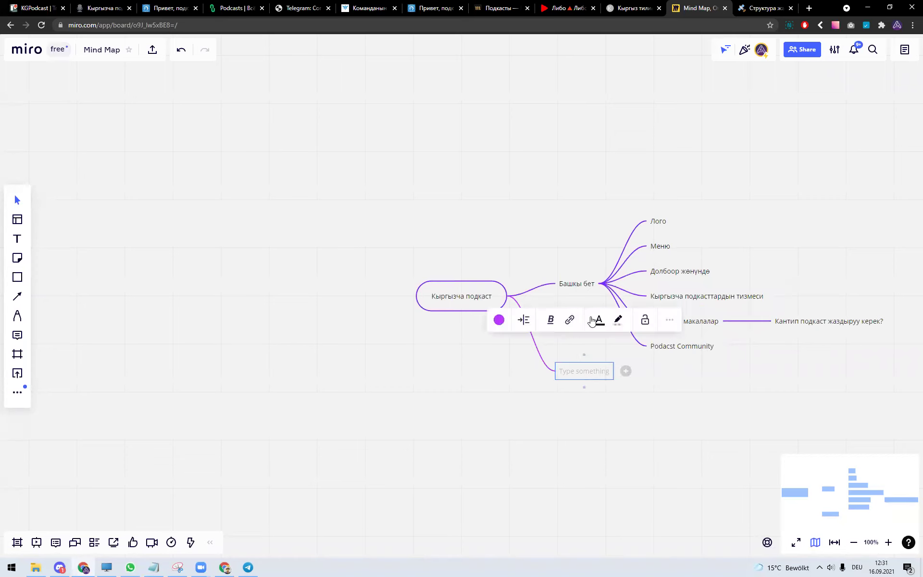
Name the empty root branch 'Долбоор жөнүндө' and add a child node 'Биздин максат'
{"action": "key", "text": "alt+shift"}
{"action": "type", "text": "Дол"}
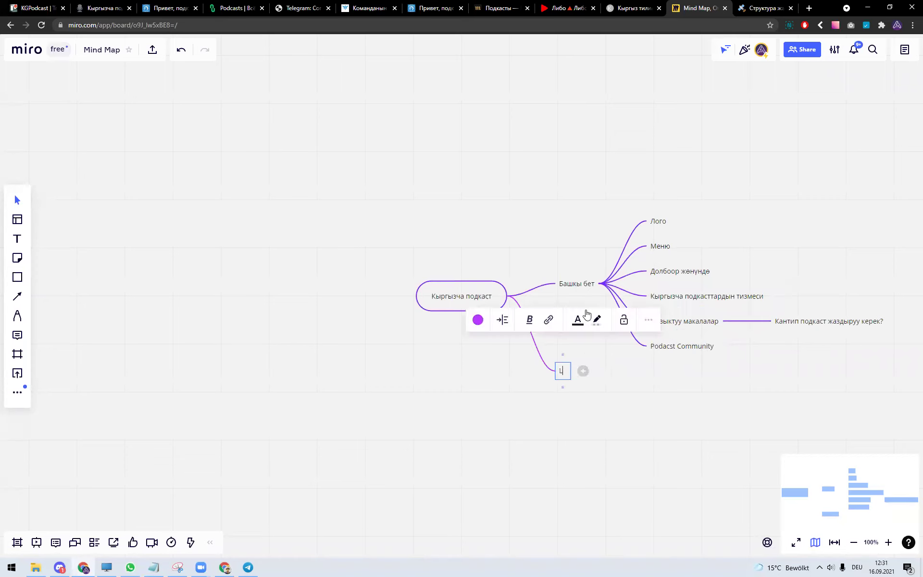
{"action": "type", "text": "боор "}
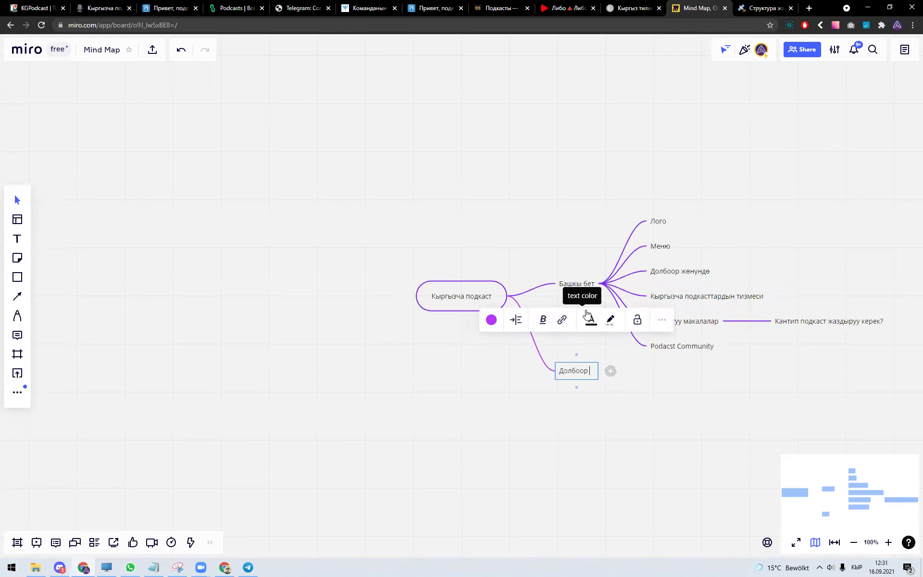
{"action": "type", "text": "жөнүндө"}
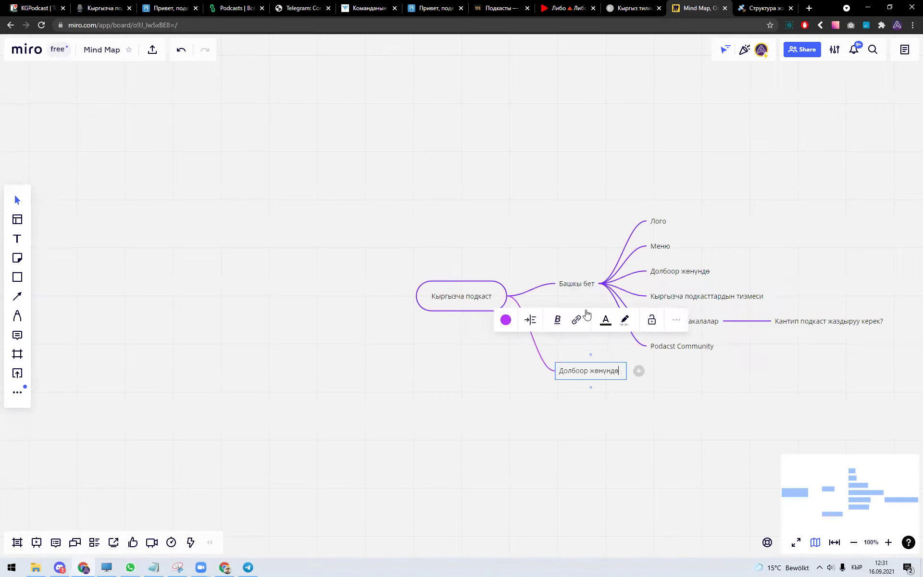
{"action": "left_click", "coordinate": [639, 371]}
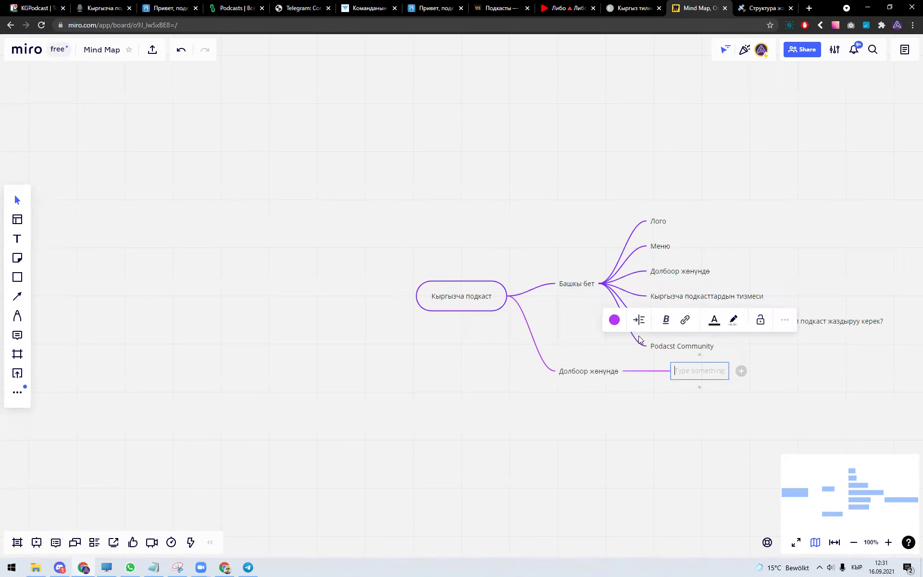
{"action": "type", "text": "Мак"}
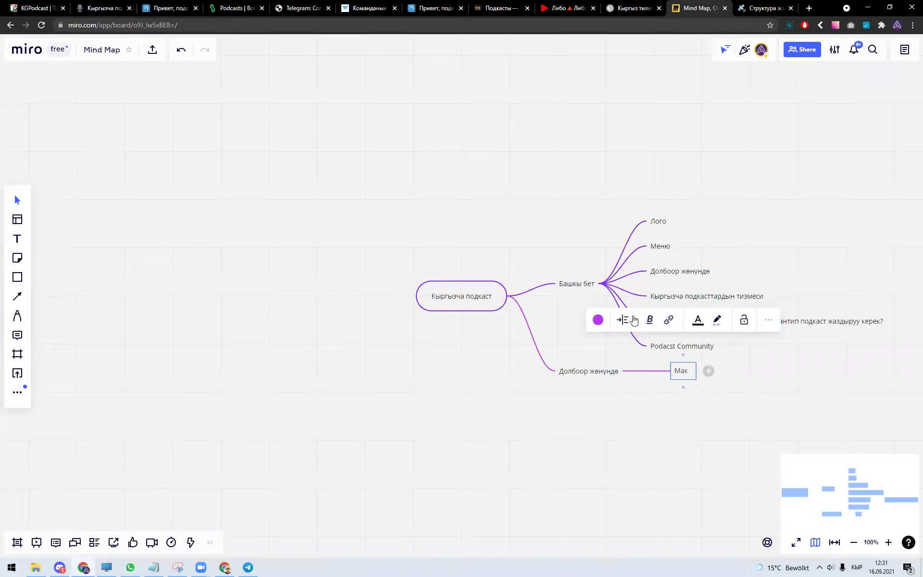
{"action": "key", "text": "BackSpace"}
{"action": "key", "text": "BackSpace"}
{"action": "key", "text": "BackSpace"}
{"action": "type", "text": "Б"}
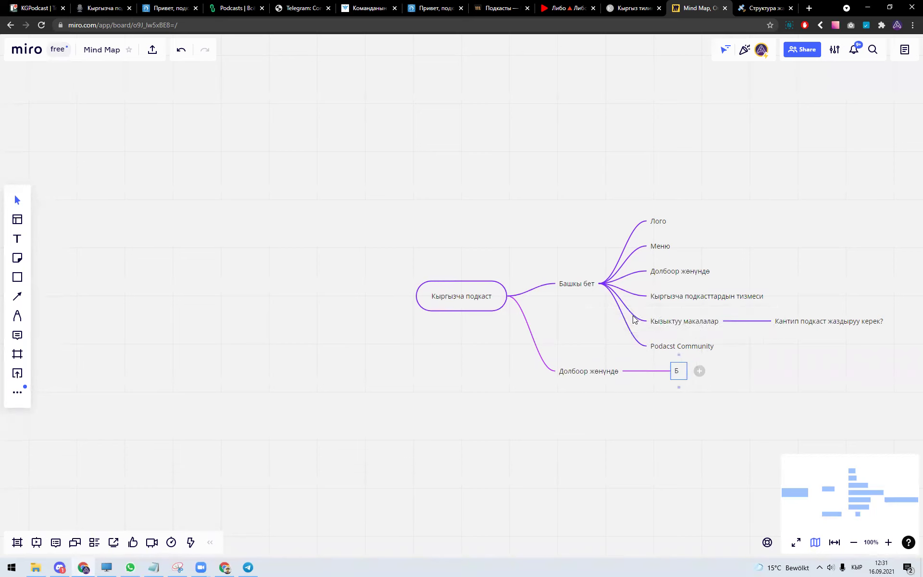
{"action": "type", "text": "издин максат"}
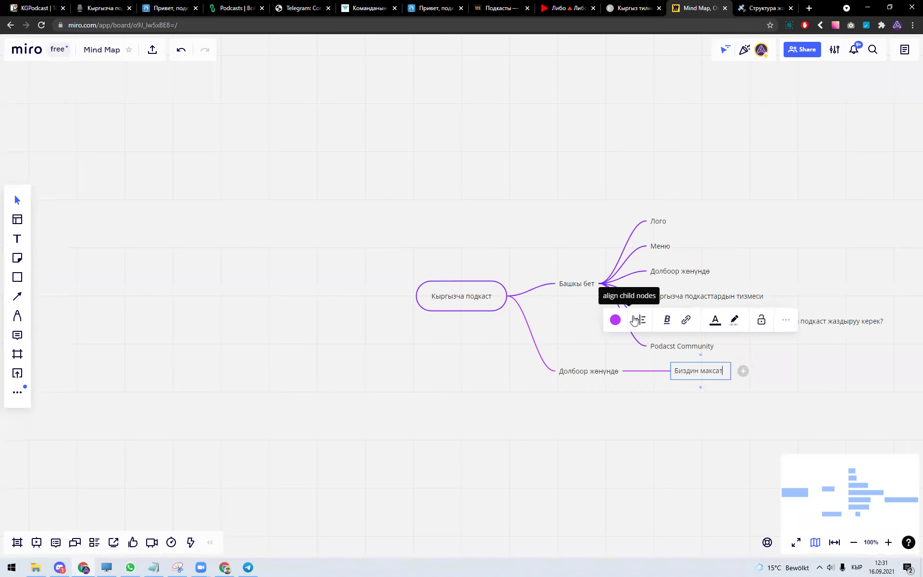
Give Биздин максат two goals: 'Подкаст индустриясын өнүктүрүү' and a 'Коллеги по цеху' goal
{"action": "key", "text": "Tab"}
{"action": "type", "text": "Подкаст индустриясын өнүктүрүү"}
{"action": "key", "text": "Return"}
{"action": "type", "text": "Ко"}
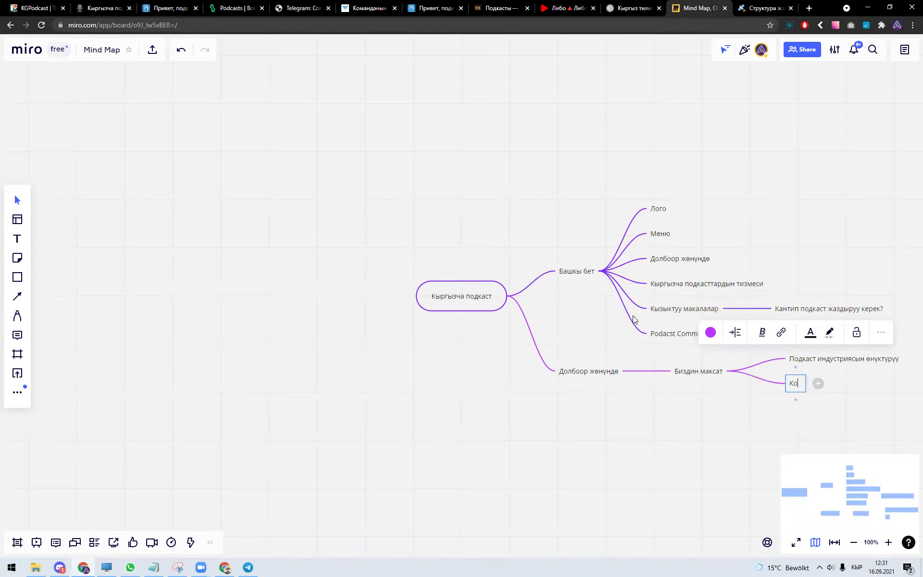
{"action": "type", "text": "ллеги "}
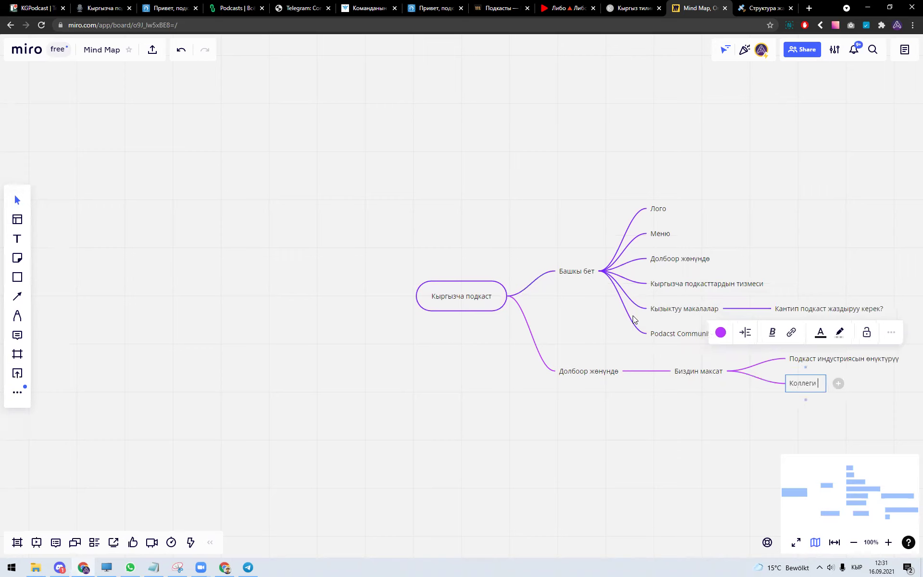
{"action": "type", "text": "по цеху"}
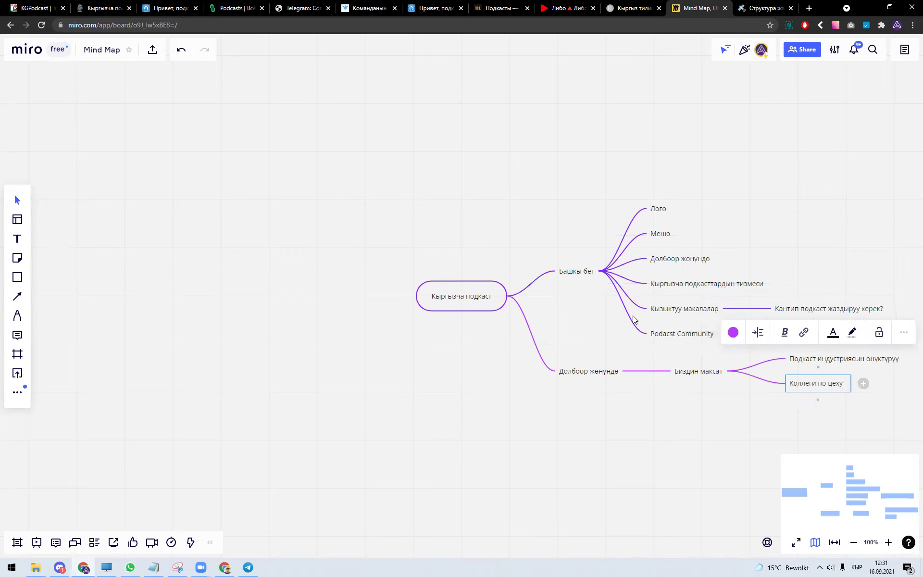
{"action": "type", "text": ", баар"}
{"action": "key", "text": "BackSpace"}
{"action": "type", "text": "лашуу"}
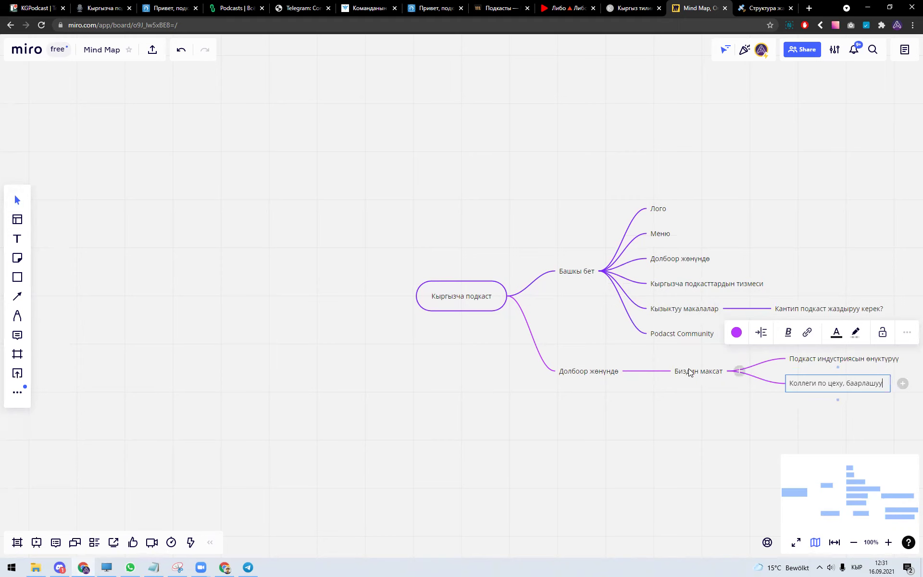
{"action": "left_click", "coordinate": [703, 371]}
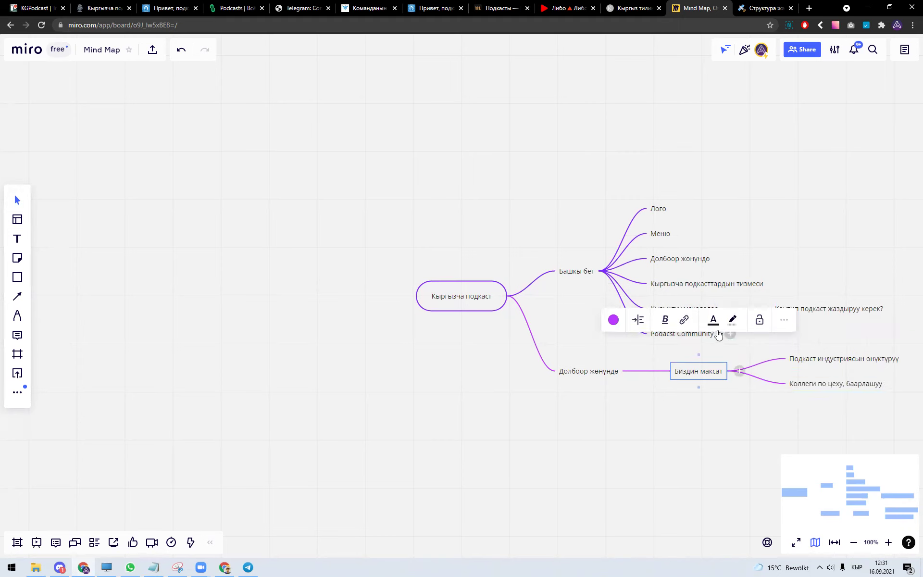
Add another node under Долбоор жөнүндө beginning 'Күз деми - IT'
{"action": "key", "text": "Return"}
{"action": "type", "text": "Күз деми"}
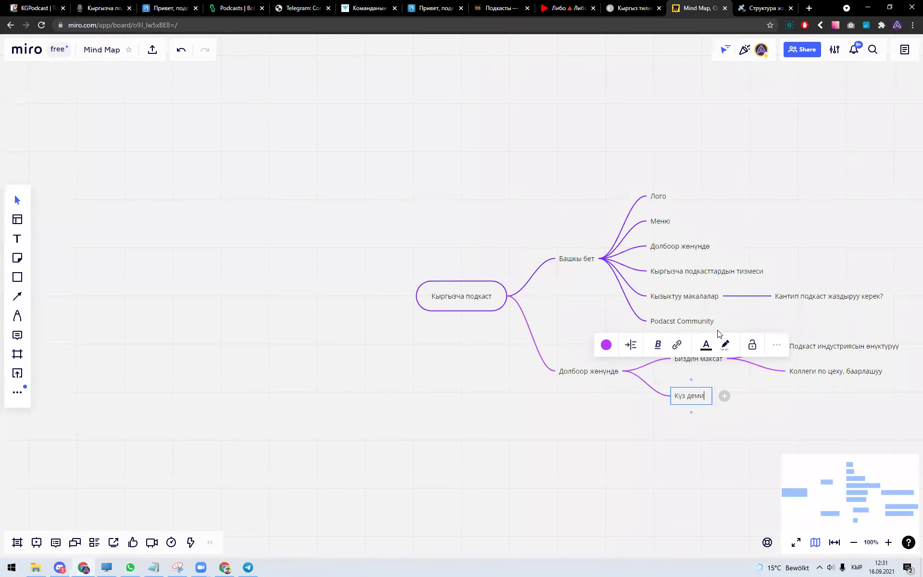
{"action": "type", "text": " -"}
{"action": "key", "text": "alt+shift"}
{"action": "type", "text": "IT"}
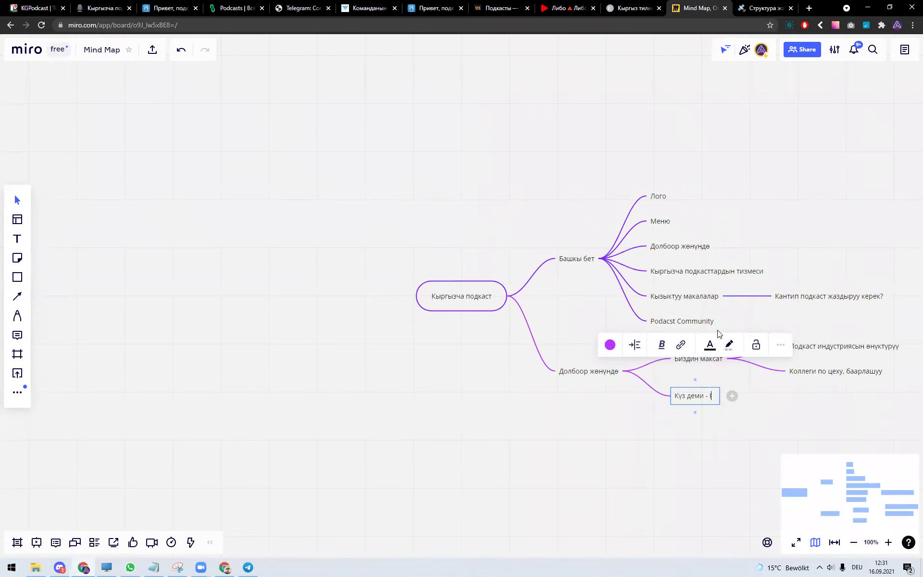
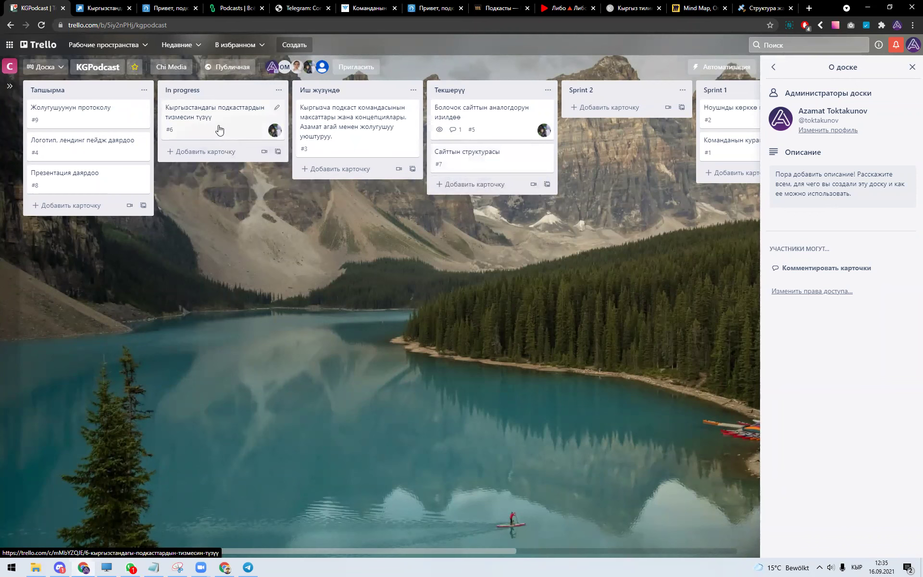
Move card #6 into Иш жүзүндө and cards #3, #5 and #7 into Sprint 2
{"action": "left_click_drag", "start_coordinate": [240, 129], "coordinate": [525, 116]}
{"action": "left_click_drag", "start_coordinate": [372, 154], "coordinate": [495, 168]}
{"action": "left_click_drag", "start_coordinate": [384, 118], "coordinate": [517, 190]}
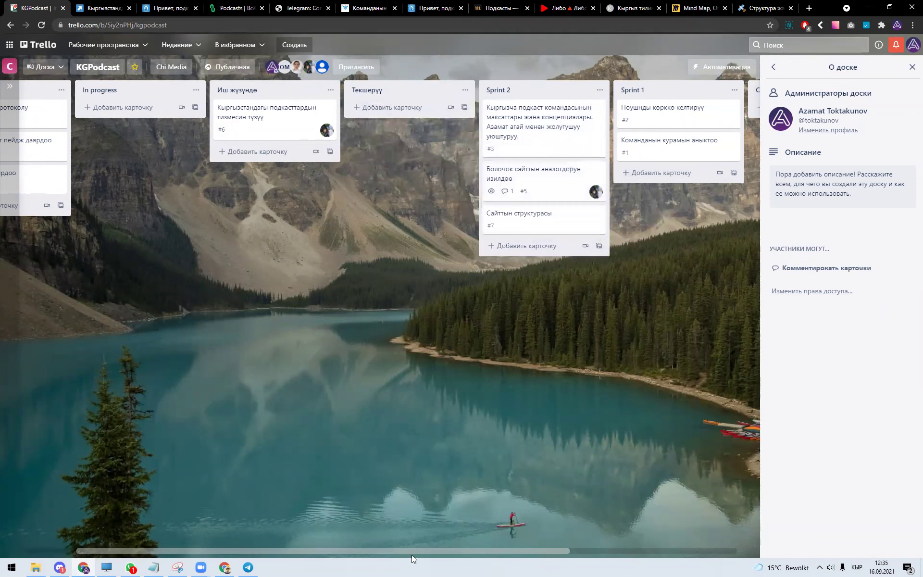
{"action": "left_click_drag", "start_coordinate": [412, 553], "coordinate": [223, 542]}
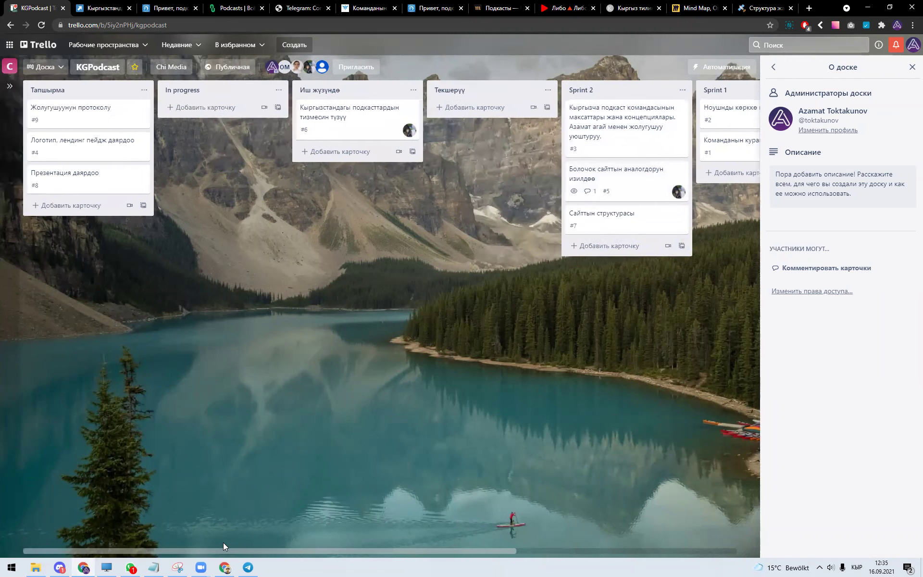
Check card #9's details, then move it to the top of Sprint 2
{"action": "left_click", "coordinate": [97, 119]}
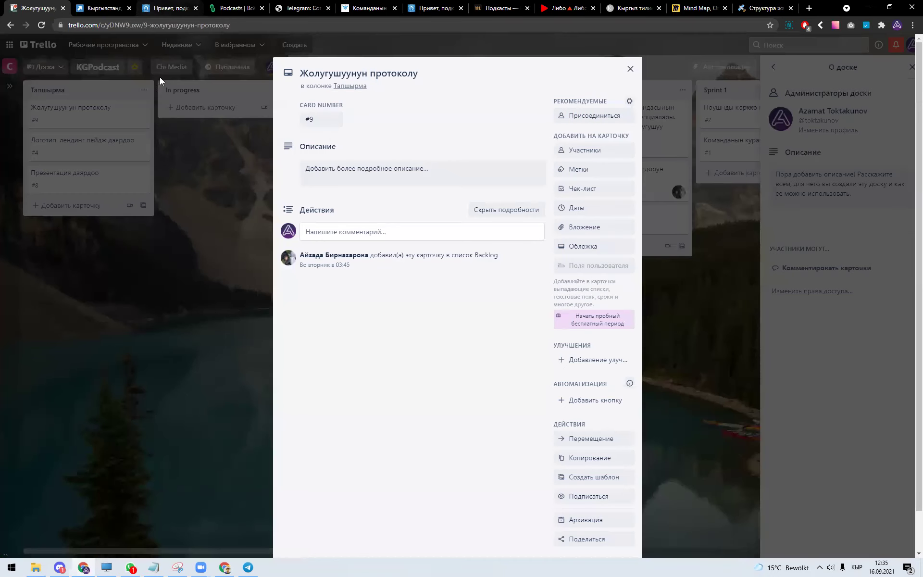
{"action": "left_click", "coordinate": [161, 77]}
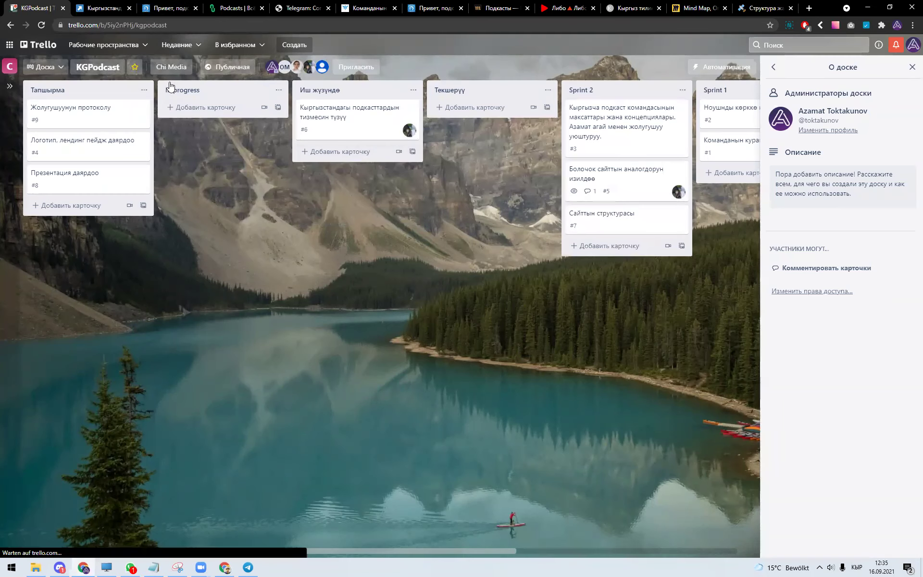
{"action": "left_click_drag", "start_coordinate": [114, 121], "coordinate": [577, 108]}
Open the Жолугушуулардын протоколу page under Кыргызча подкаст and turn it into a table
{"action": "left_click", "coordinate": [131, 12]}
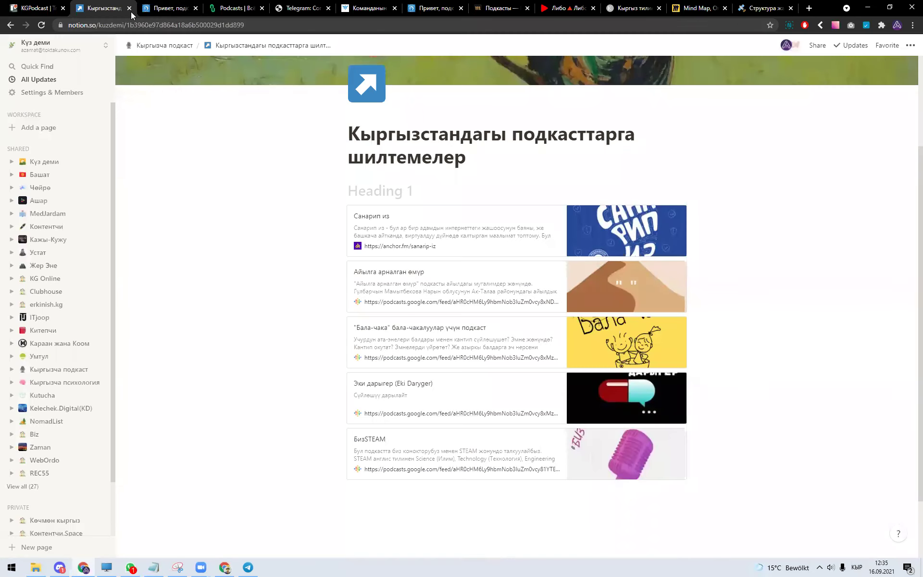
{"action": "scroll", "coordinate": [178, 66], "scroll_direction": "up", "scroll_amount": 2}
{"action": "left_click", "coordinate": [169, 45]}
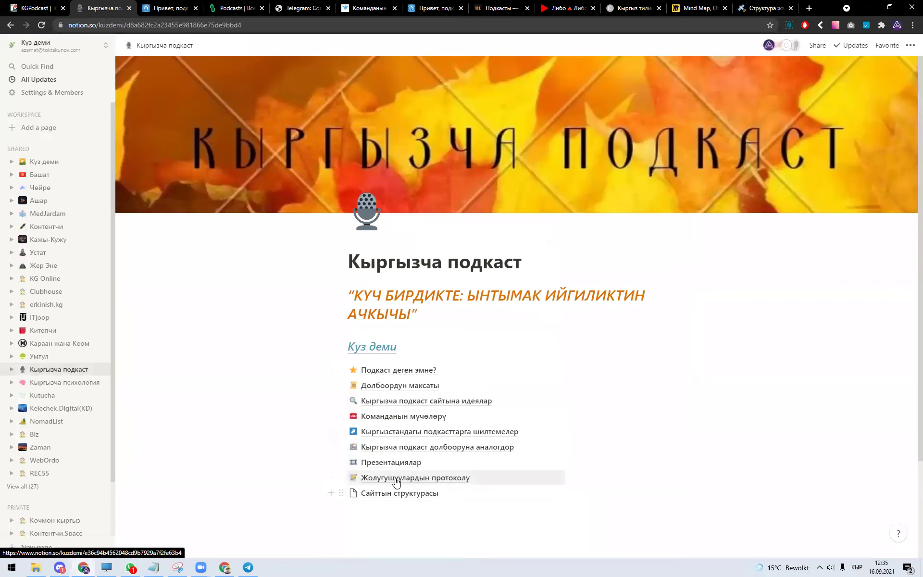
{"action": "left_click", "coordinate": [396, 479]}
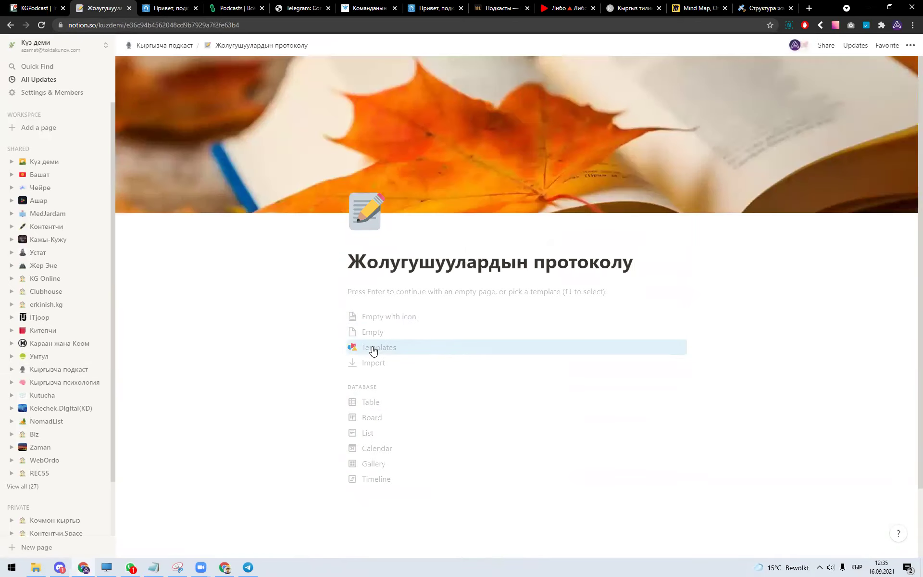
{"action": "left_click", "coordinate": [375, 406]}
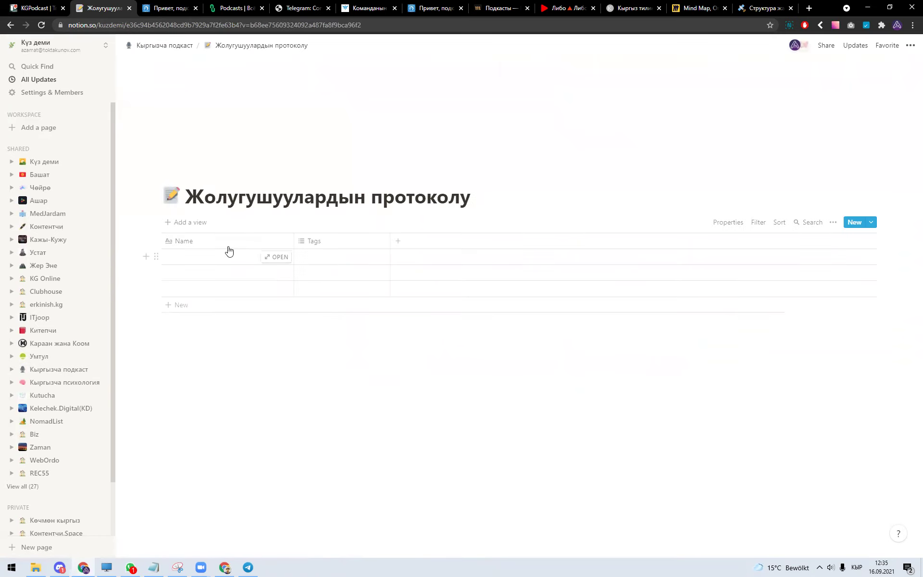
Change the Tags column type from Multi-select to Person, then return to Кыргызча подкаст
{"action": "left_click", "coordinate": [322, 243]}
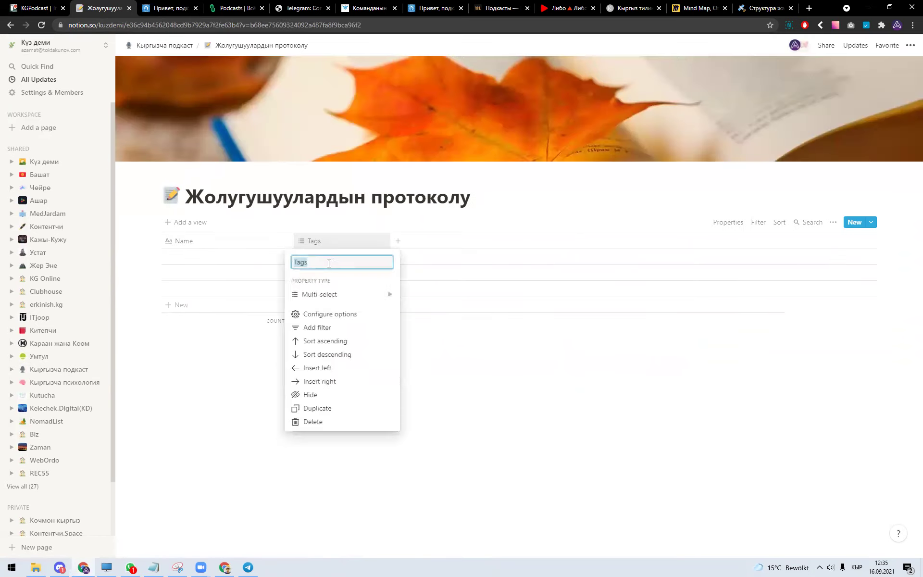
{"action": "mouse_move", "coordinate": [349, 299]}
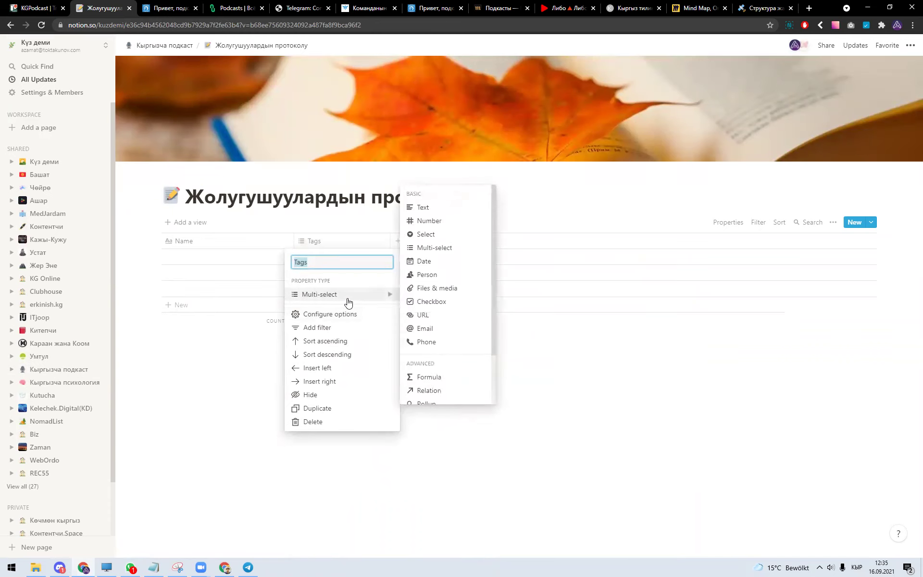
{"action": "left_click", "coordinate": [442, 275]}
{"action": "left_click", "coordinate": [345, 262]}
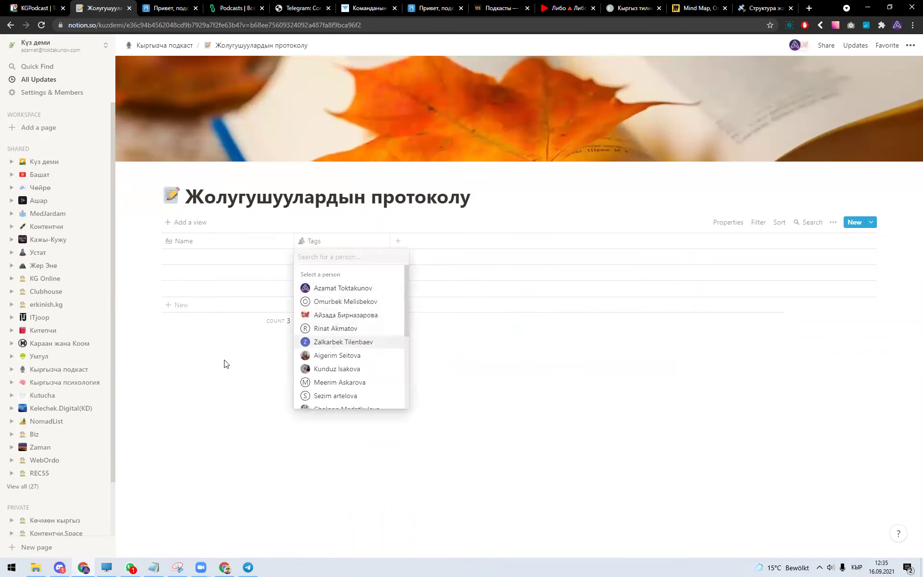
{"action": "left_click", "coordinate": [255, 283]}
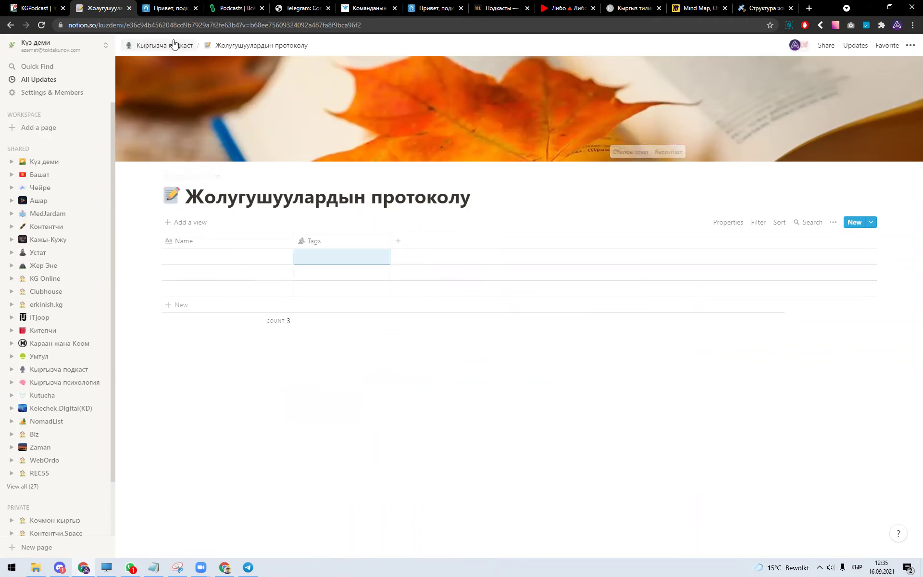
{"action": "left_click", "coordinate": [165, 45]}
{"action": "left_click", "coordinate": [36, 8]}
Move the Презентация даярдоо card from Тапшырма to the top of Sprint 2
{"action": "left_click_drag", "start_coordinate": [91, 150], "coordinate": [573, 113]}
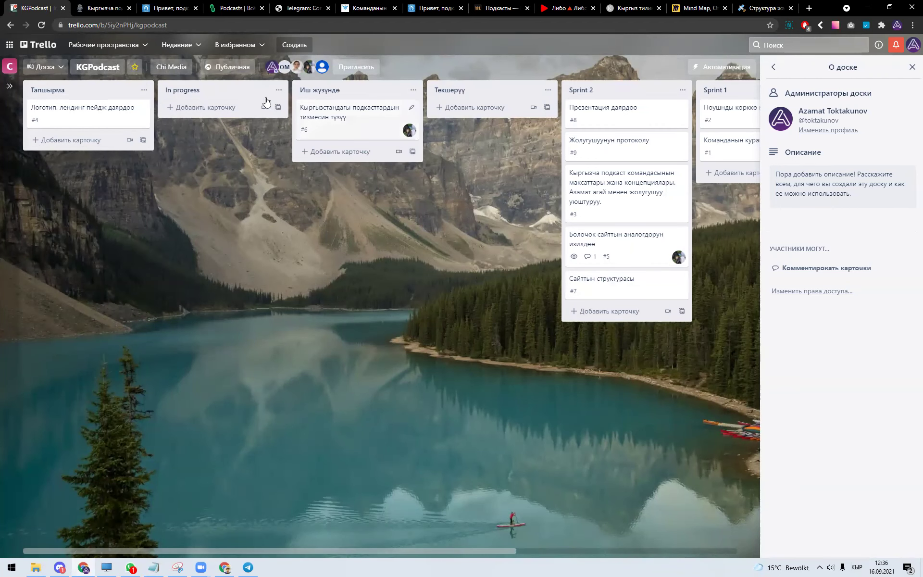
{"action": "left_click", "coordinate": [115, 7]}
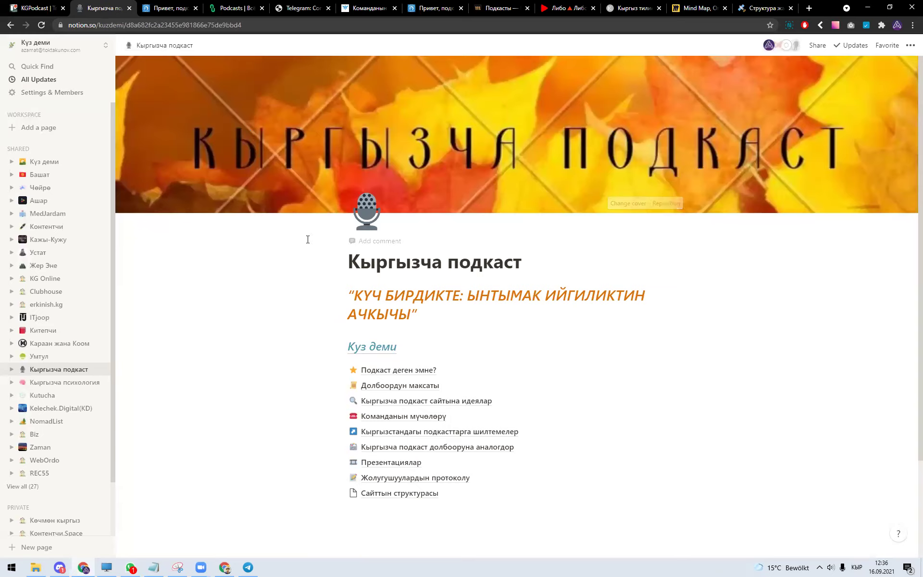
Scroll down the Кыргызча подкаст page and open its Долбоордун максаты subpage
{"action": "scroll", "coordinate": [397, 249], "scroll_direction": "down", "scroll_amount": 3}
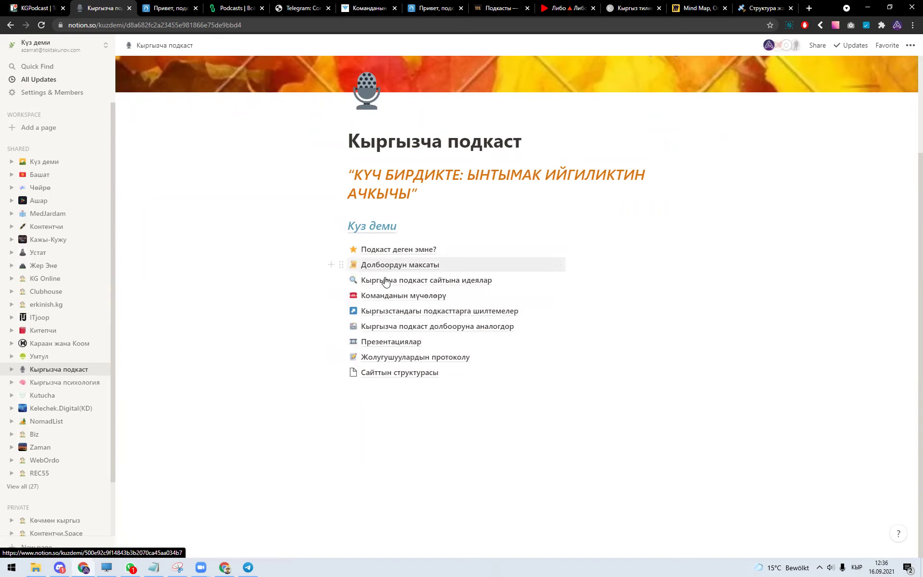
{"action": "left_click", "coordinate": [399, 265]}
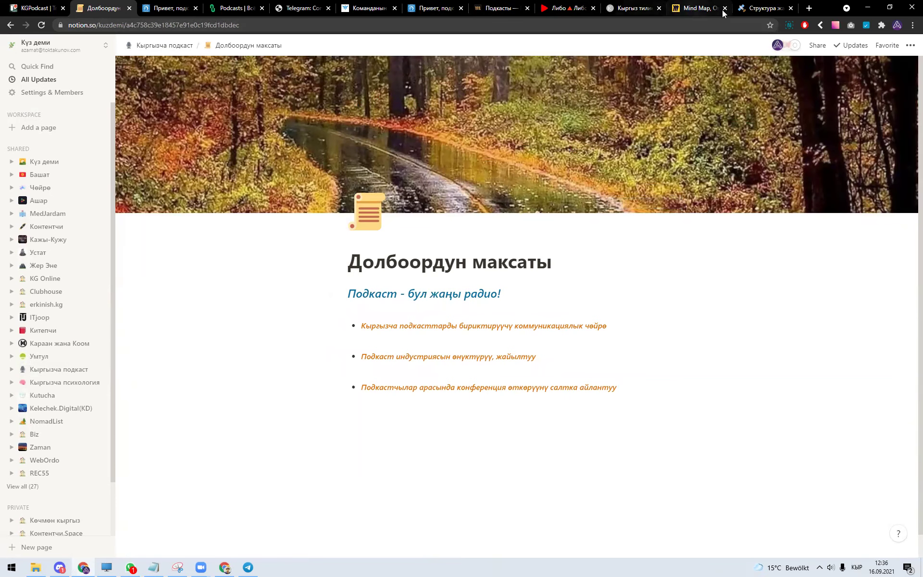
Go to miro in another browser tab and open the Mind Map board from the dashboard
{"action": "left_click", "coordinate": [177, 8]}
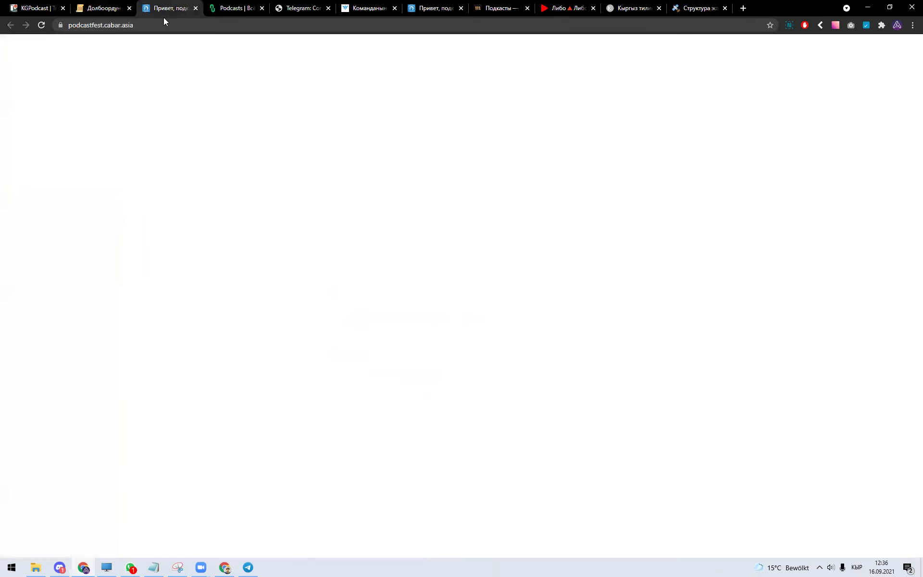
{"action": "left_click", "coordinate": [162, 21]}
{"action": "type", "text": "шк"}
{"action": "key", "text": "BackSpace"}
{"action": "key", "text": "BackSpace"}
{"action": "key", "text": "alt+shift"}
{"action": "type", "text": "ir"}
{"action": "key", "text": "Return"}
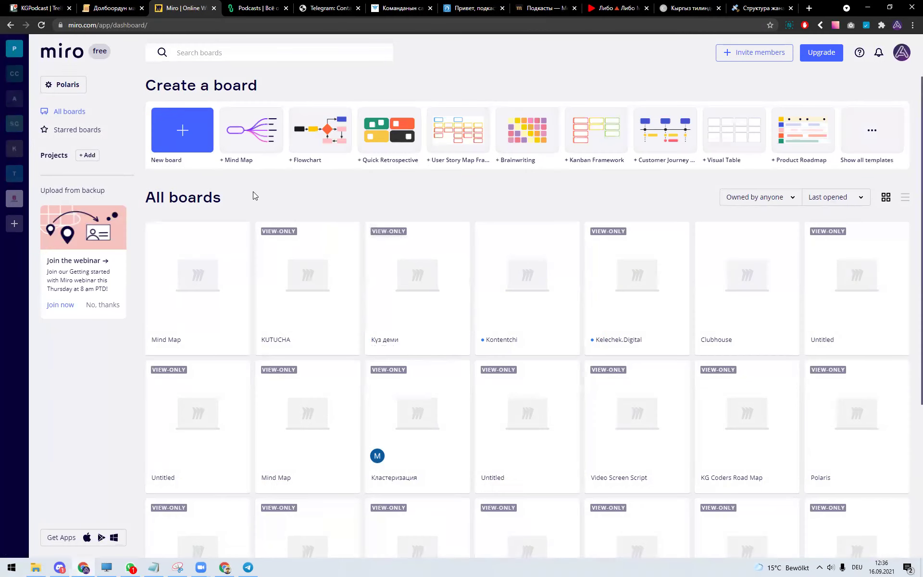
{"action": "left_click", "coordinate": [208, 277]}
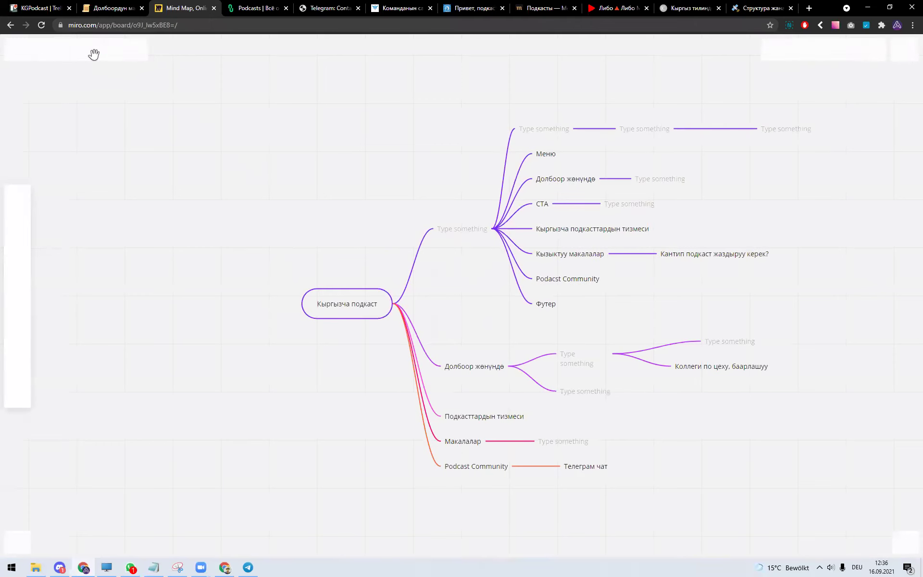
Rename the Miro board to KGPodcast and copy its invite link from the Share settings
{"action": "left_click", "coordinate": [88, 54]}
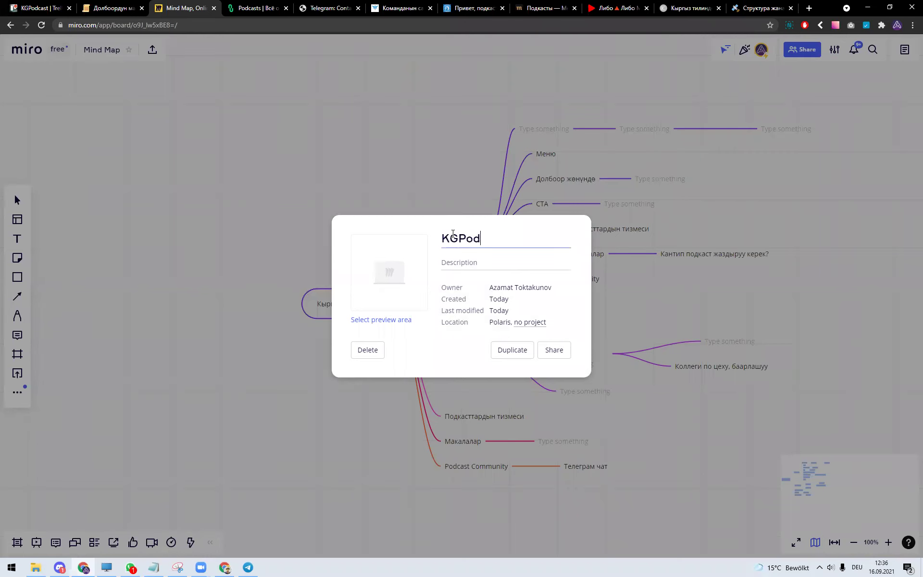
{"action": "key", "text": "Return"}
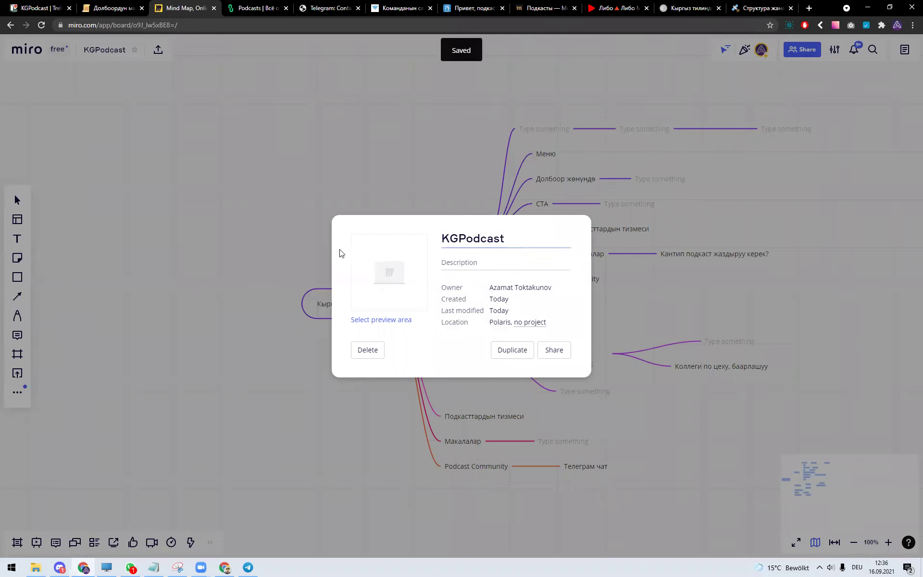
{"action": "left_click", "coordinate": [542, 350]}
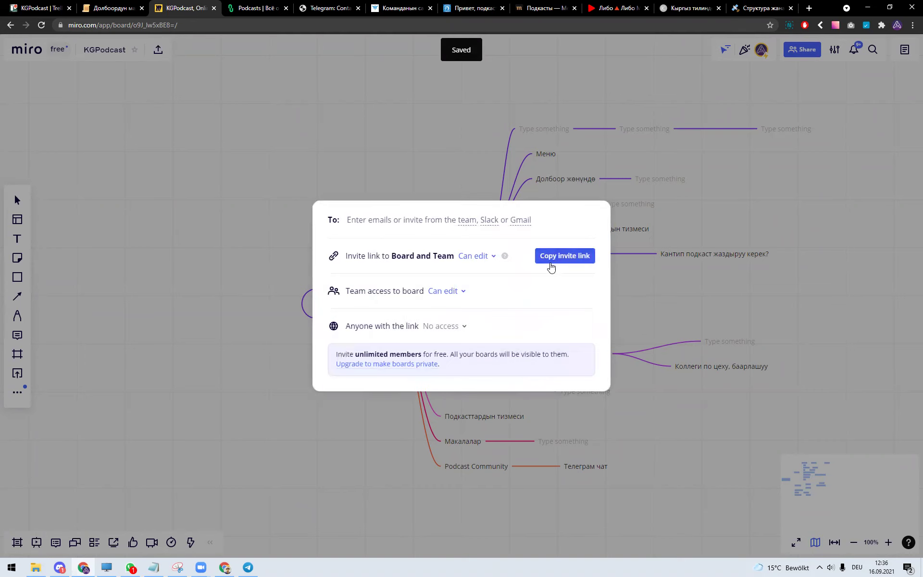
{"action": "left_click", "coordinate": [551, 268]}
{"action": "left_click", "coordinate": [156, 162]}
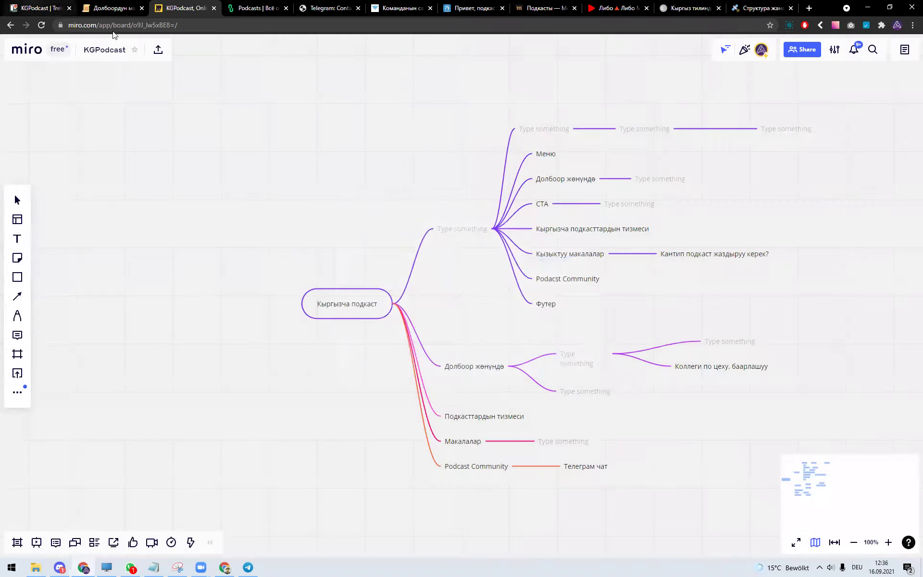
Return to Notion's Кыргызча подкаст parent page
{"action": "left_click", "coordinate": [41, 9]}
{"action": "left_click", "coordinate": [110, 9]}
{"action": "left_click", "coordinate": [165, 46]}
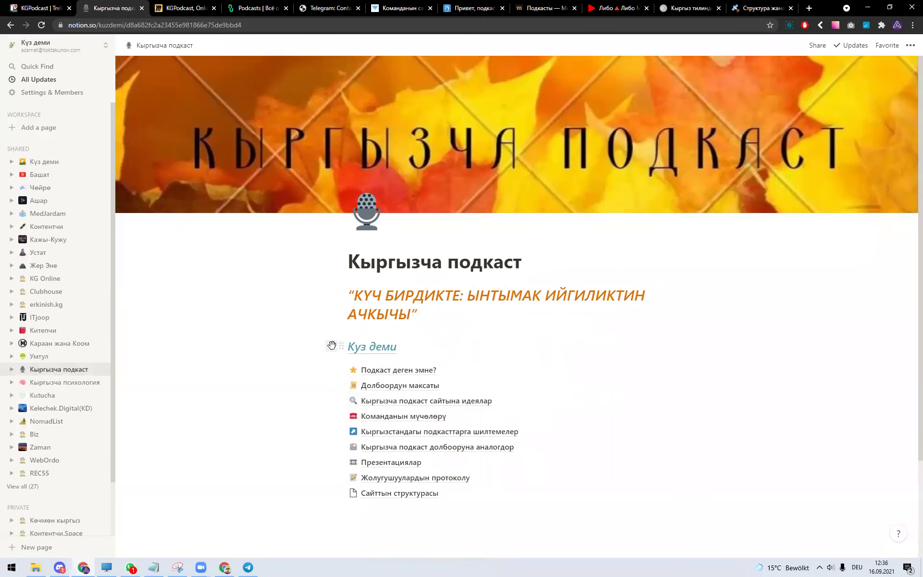
Add a line Miro under Куз деми, linked to the copied Miro invite link
{"action": "left_click", "coordinate": [331, 345]}
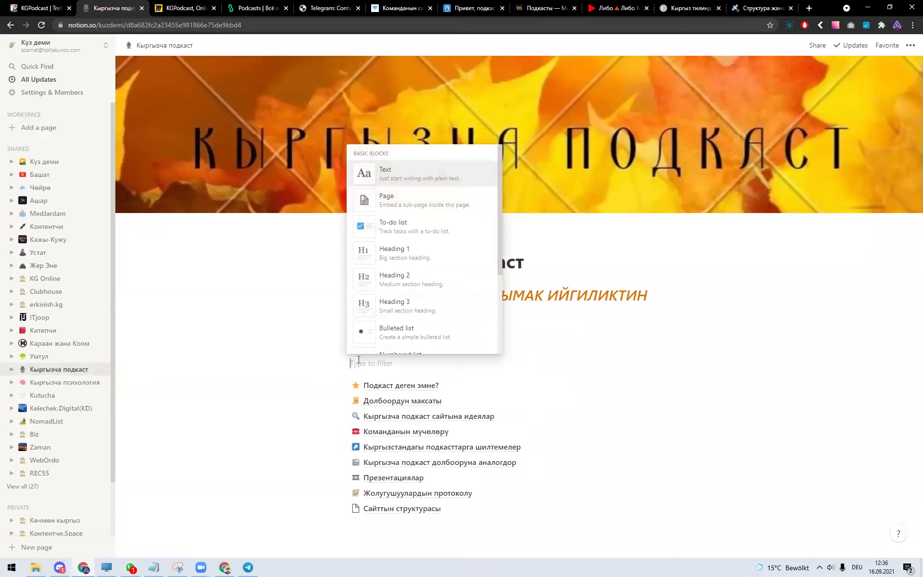
{"action": "type", "text": "Miro"}
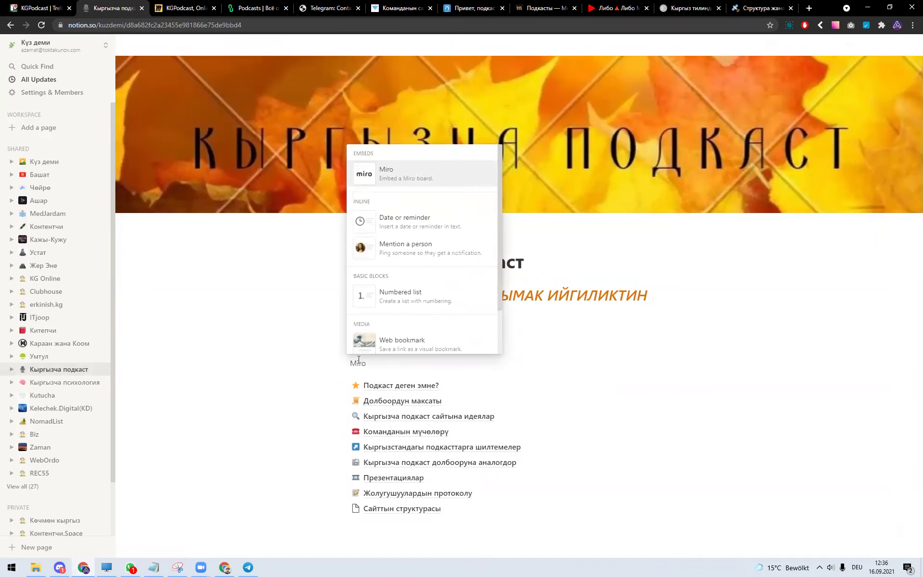
{"action": "double_click", "coordinate": [359, 362]}
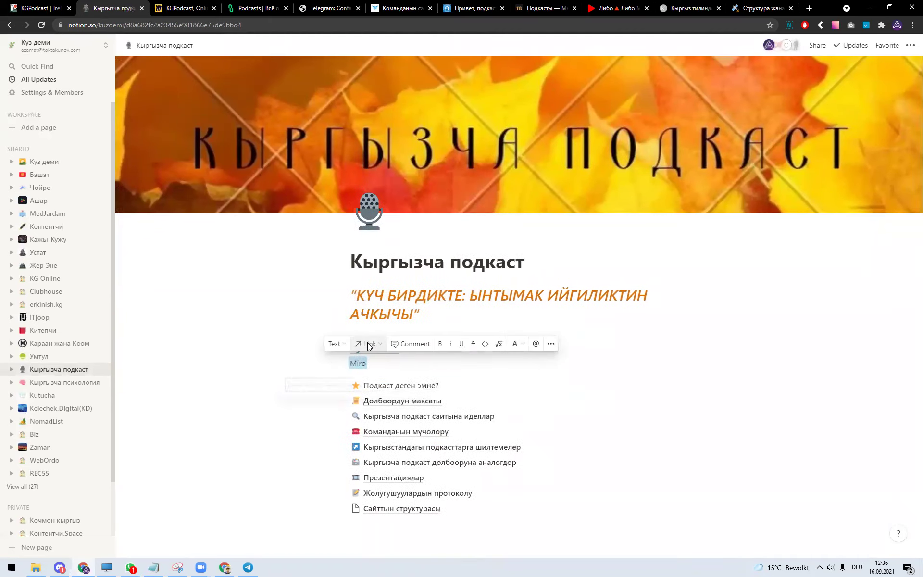
{"action": "key", "text": "ctrl+v"}
{"action": "key", "text": "Return"}
{"action": "left_click", "coordinate": [295, 392]}
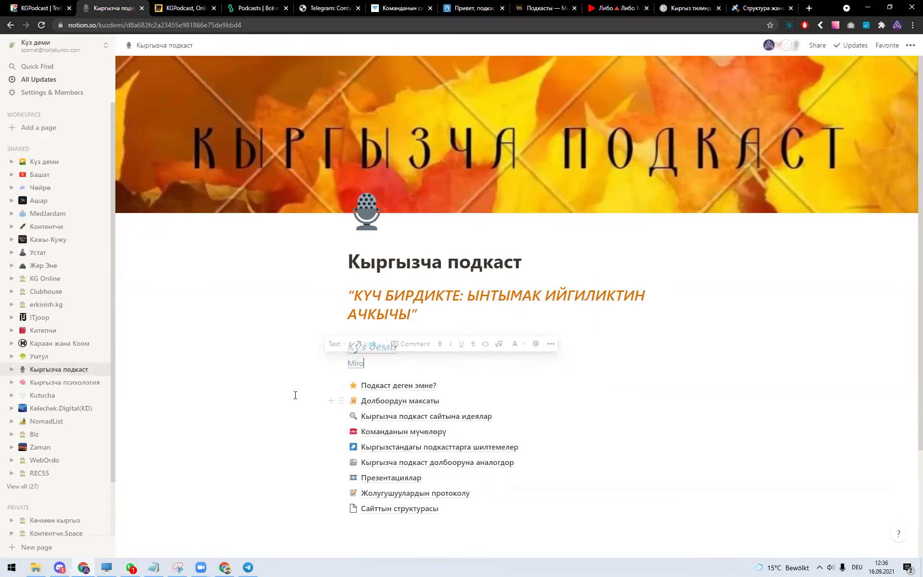
Glance at Долбоордун максаты and the Miro mind map, then return to Кыргызча подкаст
{"action": "left_click", "coordinate": [392, 402]}
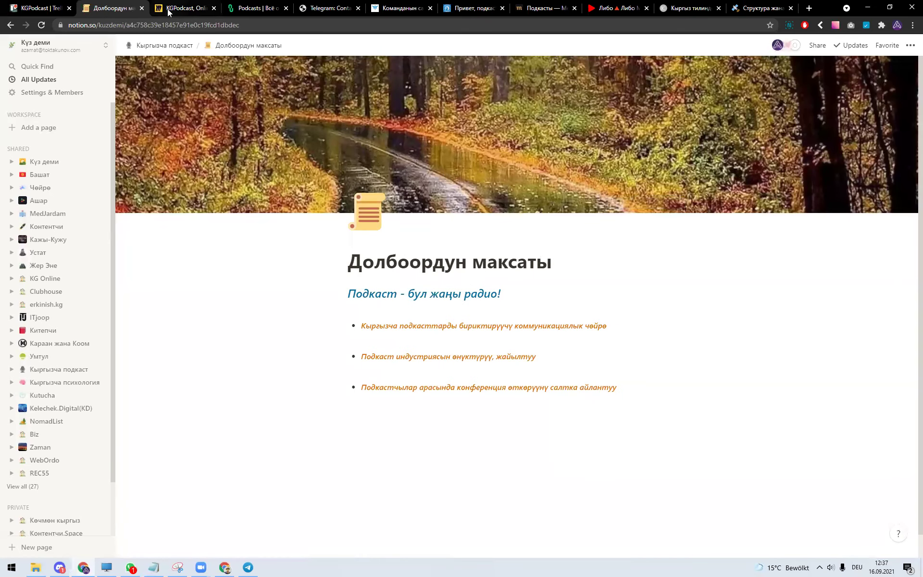
{"action": "left_click", "coordinate": [183, 8]}
{"action": "left_click", "coordinate": [563, 182]}
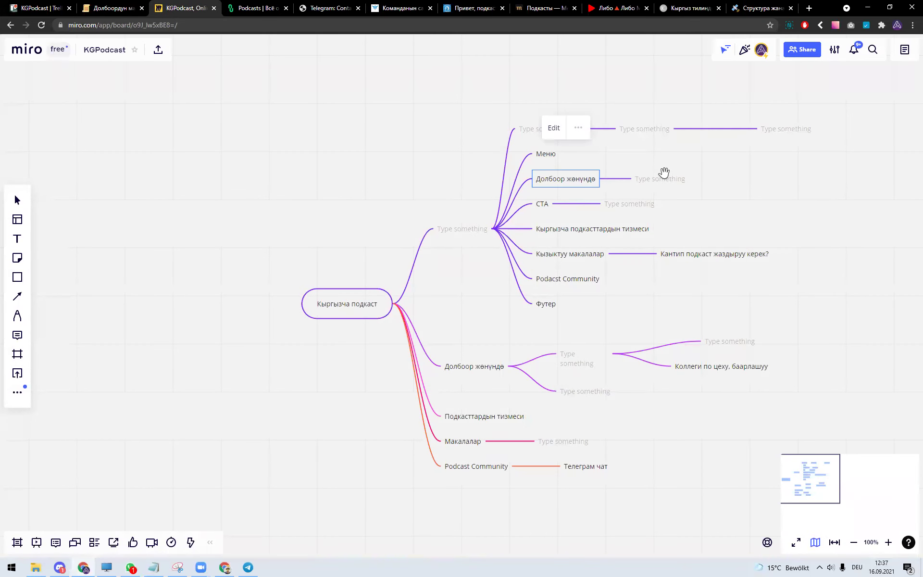
{"action": "left_click", "coordinate": [112, 7]}
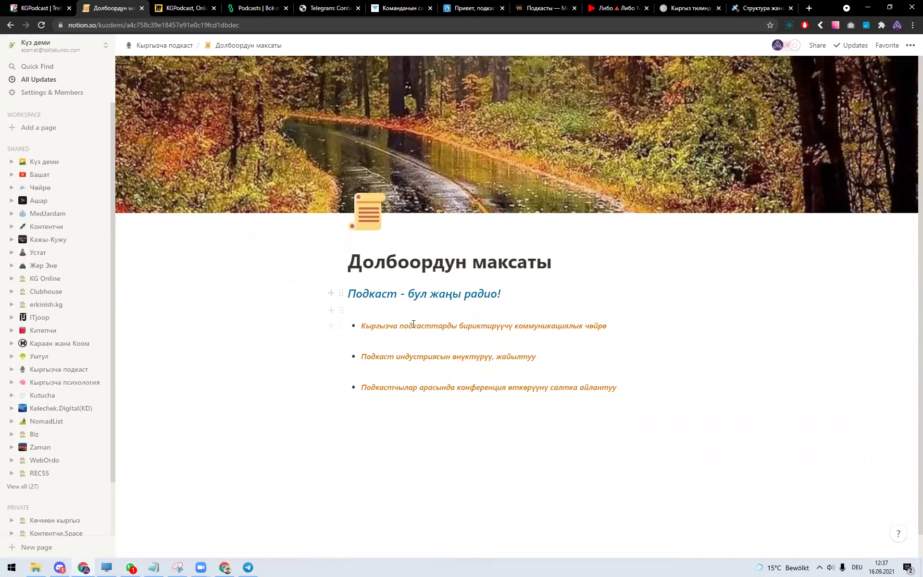
{"action": "left_click", "coordinate": [164, 46]}
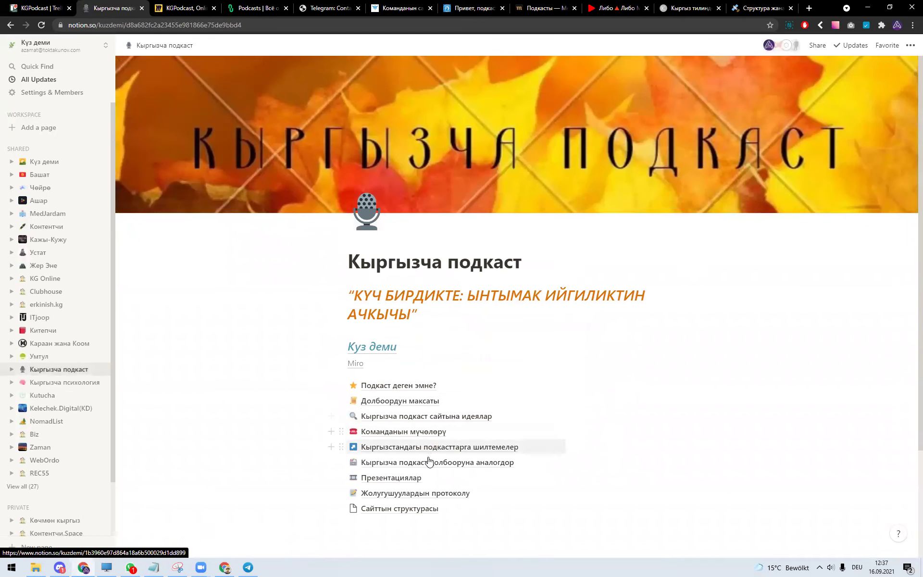
{"action": "scroll", "coordinate": [420, 445], "scroll_direction": "down", "scroll_amount": 1}
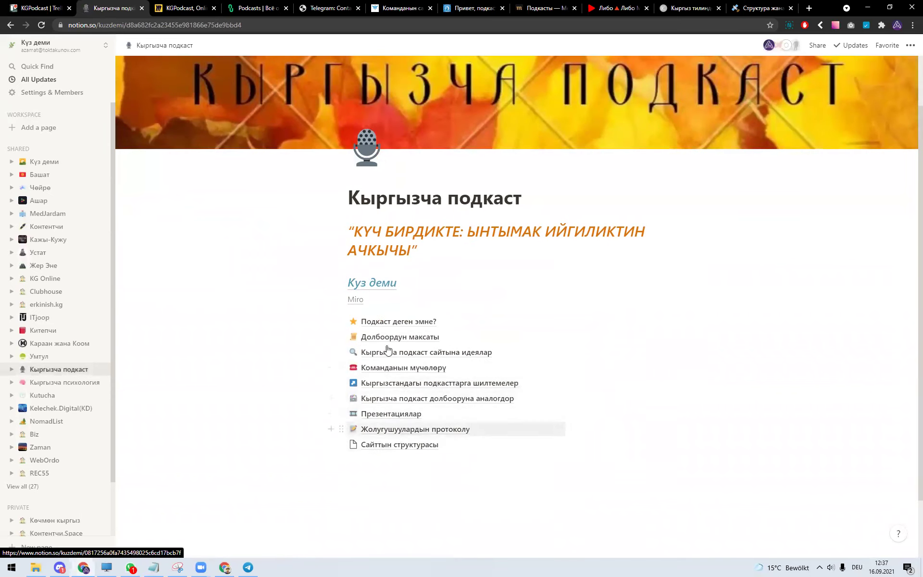
Add a Trello line below Miro, linked to the Trello board's address
{"action": "left_click", "coordinate": [385, 300]}
{"action": "key", "text": "Return"}
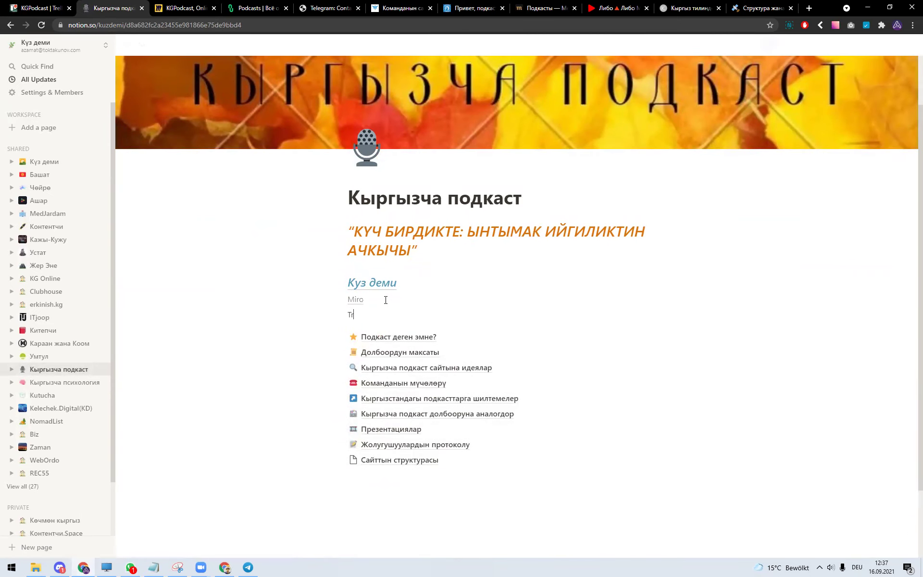
{"action": "type", "text": "Trello"}
{"action": "key", "text": "shift+Home"}
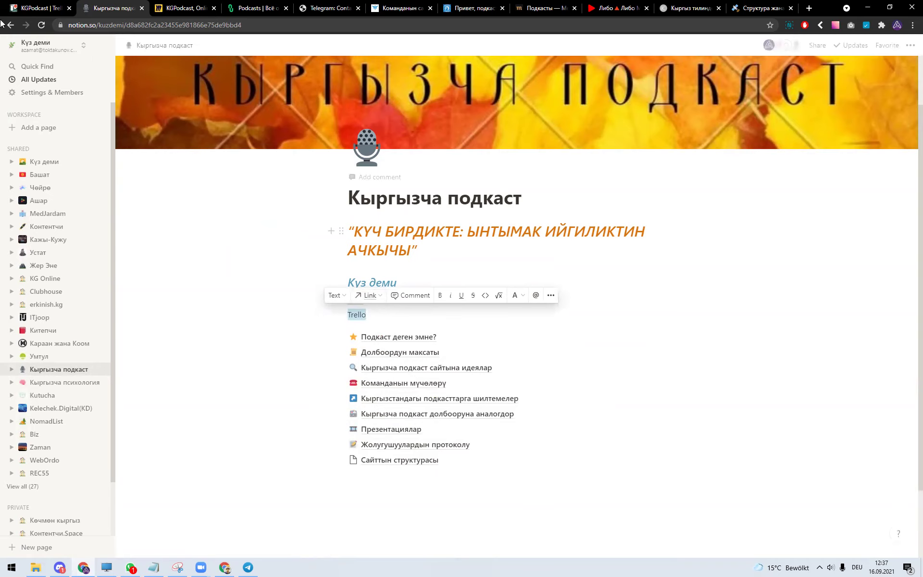
{"action": "left_click", "coordinate": [41, 8]}
{"action": "left_click", "coordinate": [103, 8]}
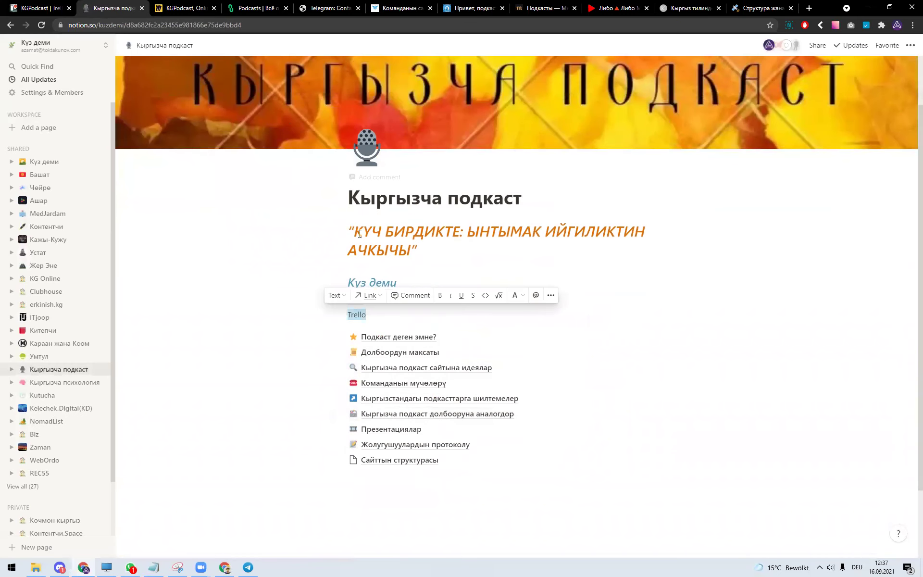
{"action": "left_click", "coordinate": [366, 295]}
{"action": "key", "text": "ctrl+v"}
{"action": "key", "text": "Return"}
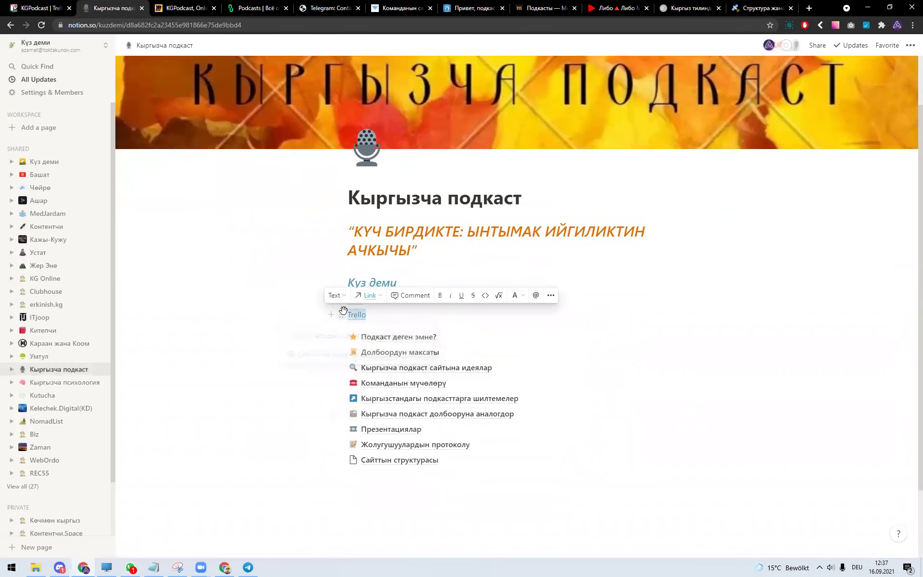
{"action": "key", "text": "Left"}
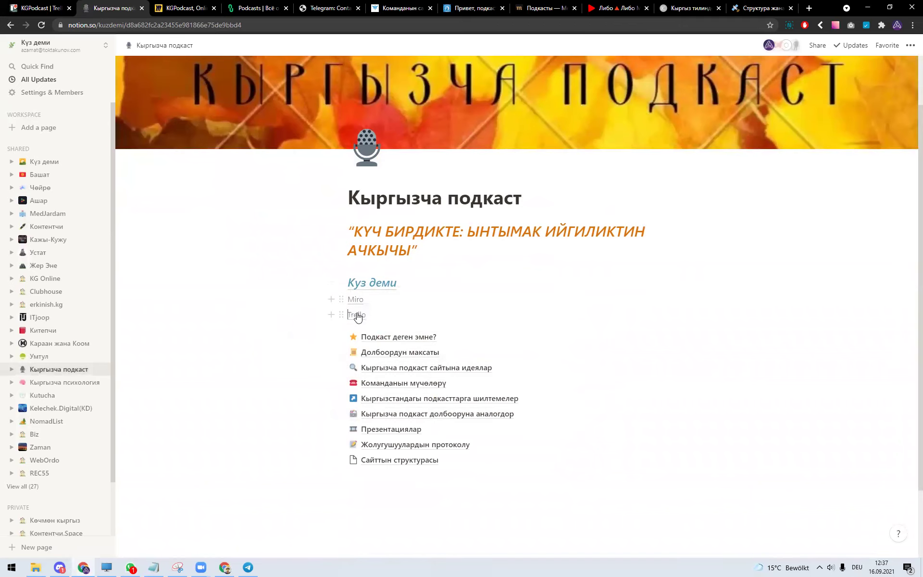
Look through the Куз деми and Командандын мүчөлөрү pages, then return to Кыргызча подкаст
{"action": "left_click", "coordinate": [374, 291]}
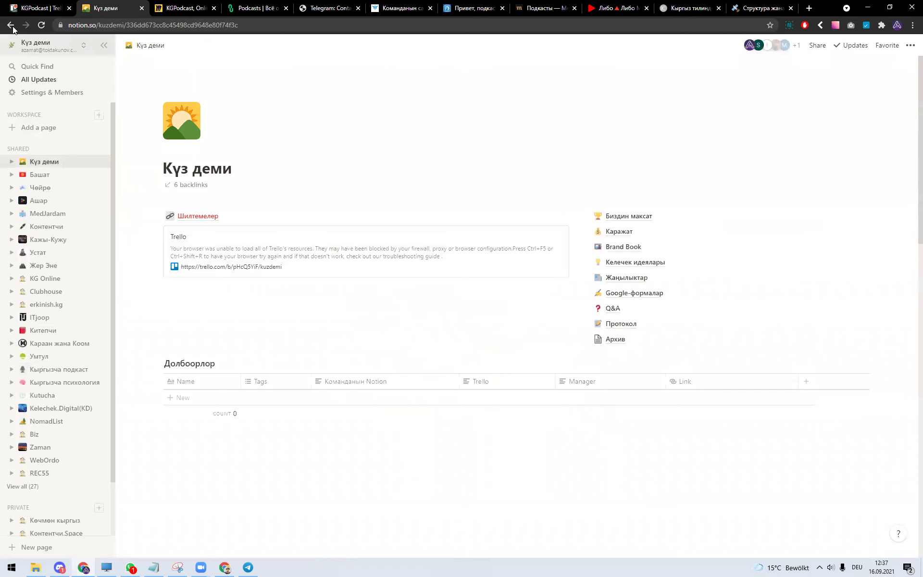
{"action": "left_click", "coordinate": [12, 26]}
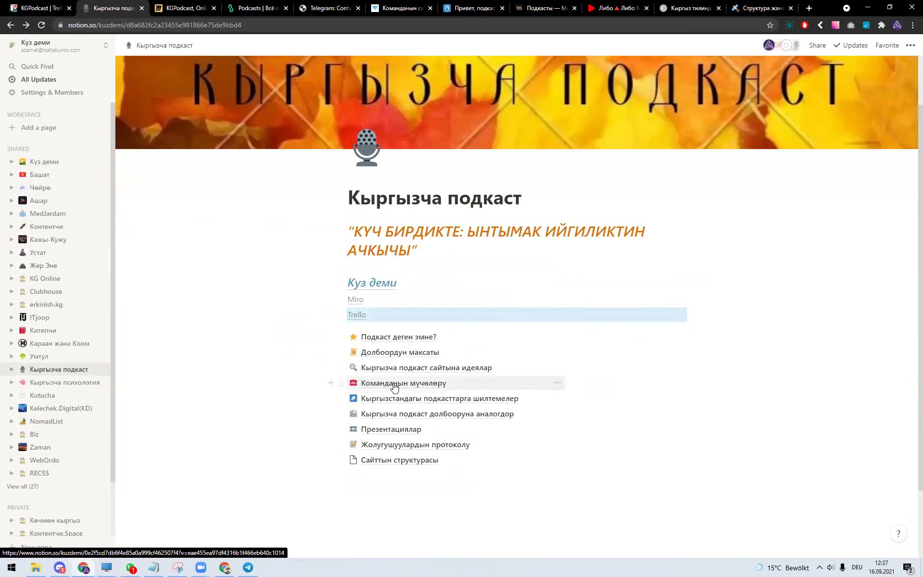
{"action": "left_click", "coordinate": [394, 385]}
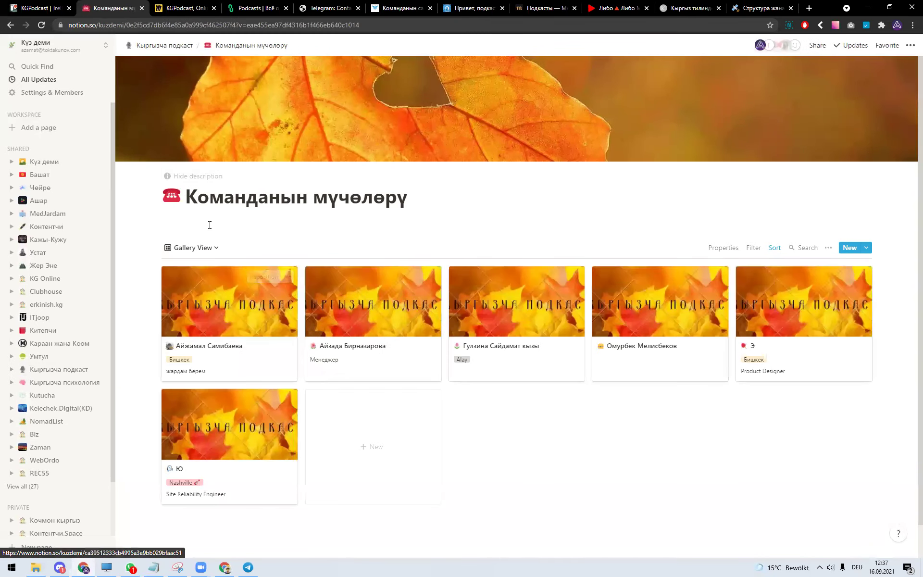
{"action": "left_click", "coordinate": [158, 47]}
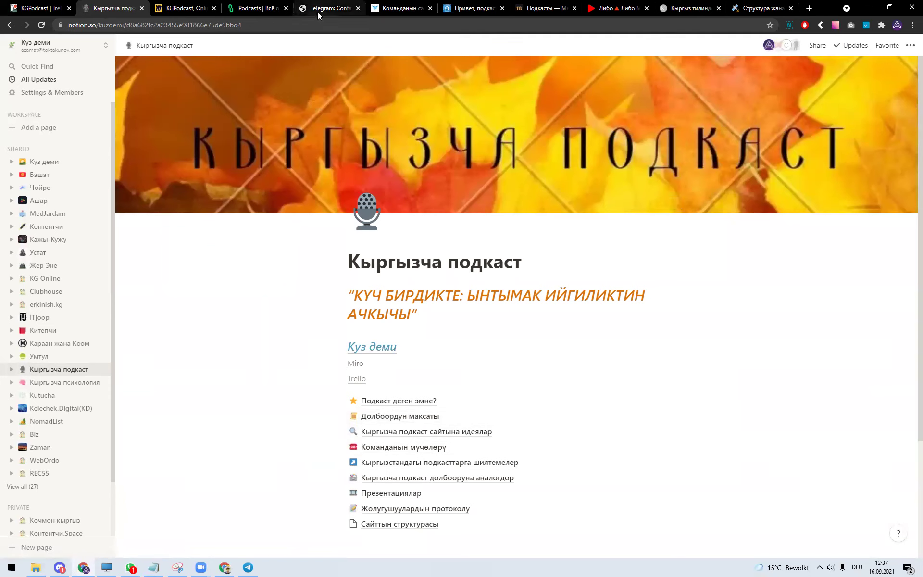
Add a Биздин команда node below Podcast Community in the Miro mind map
{"action": "left_click", "coordinate": [185, 8]}
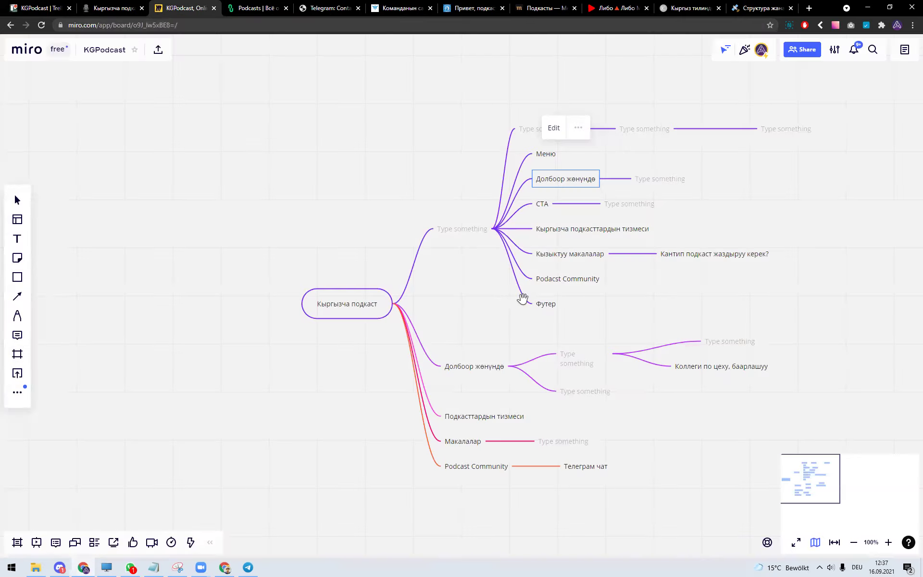
{"action": "left_click", "coordinate": [546, 282]}
{"action": "key", "text": "Return"}
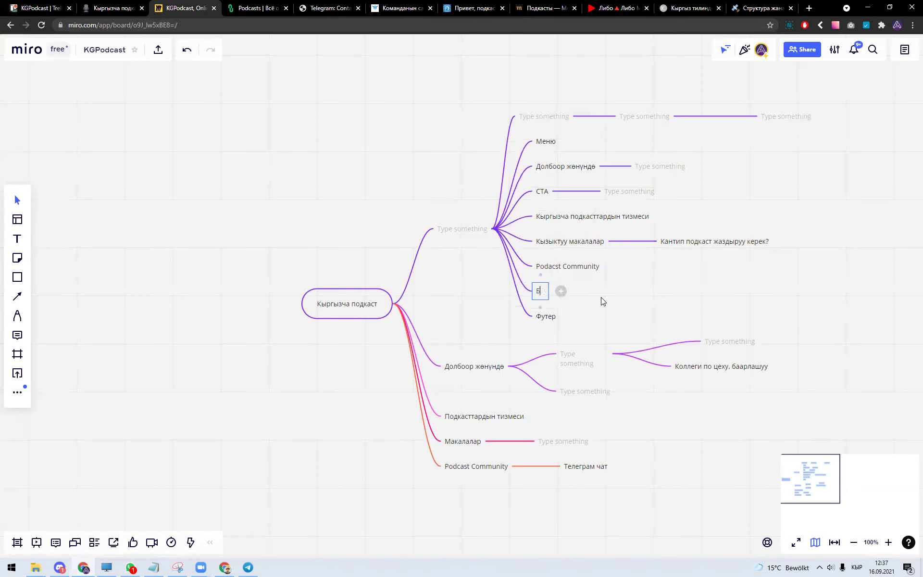
{"action": "type", "text": "Биздин команда"}
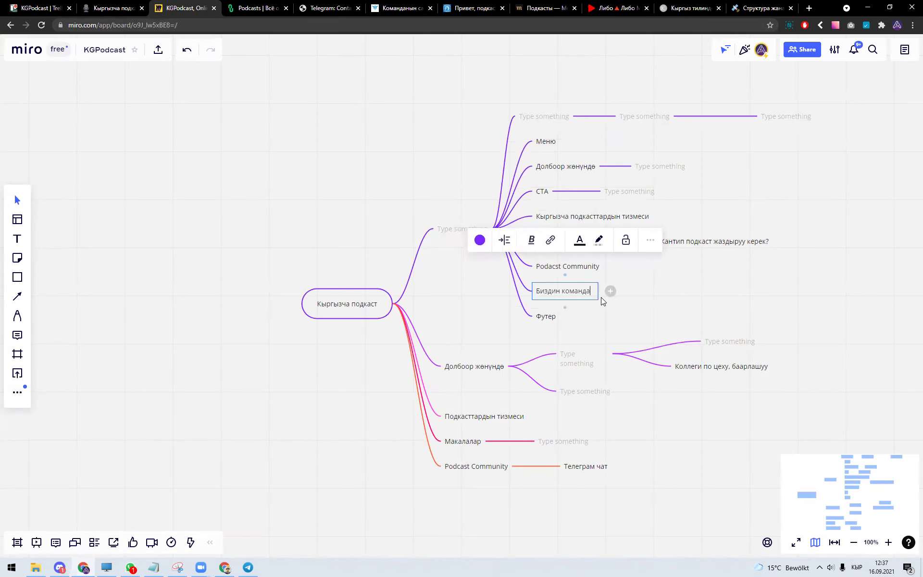
{"action": "left_click_drag", "start_coordinate": [579, 291], "coordinate": [560, 295]}
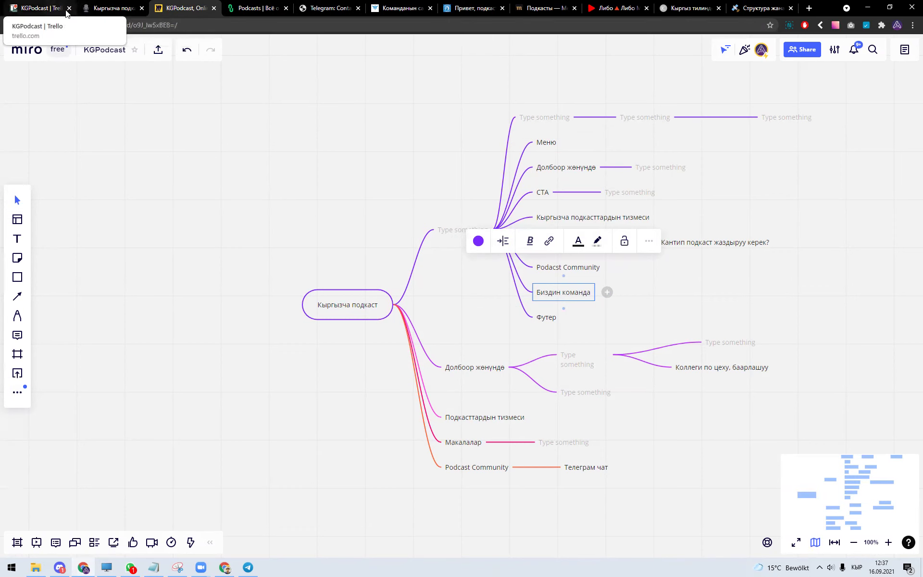
{"action": "left_click", "coordinate": [99, 8]}
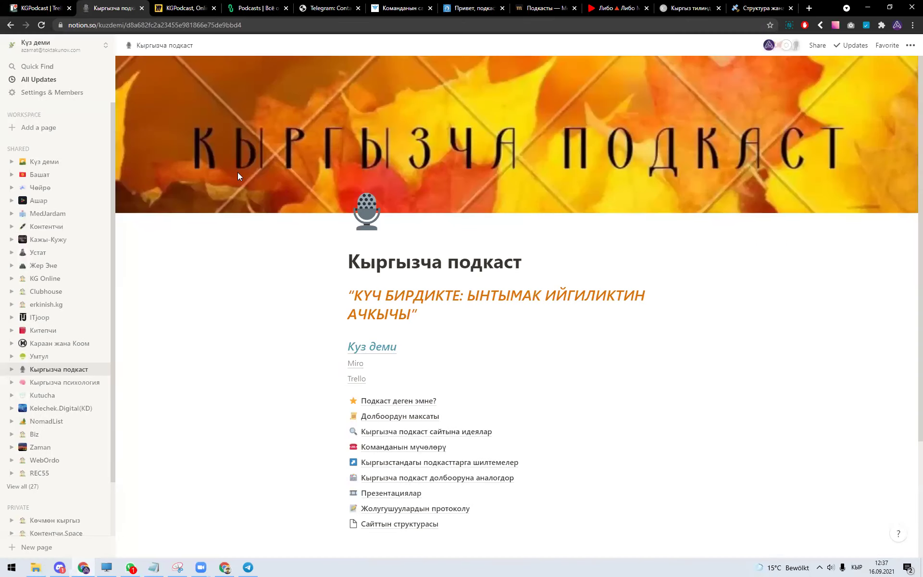
Open the Сайттын структурасы sub-page and start it as an empty page with an icon
{"action": "left_click", "coordinate": [426, 494]}
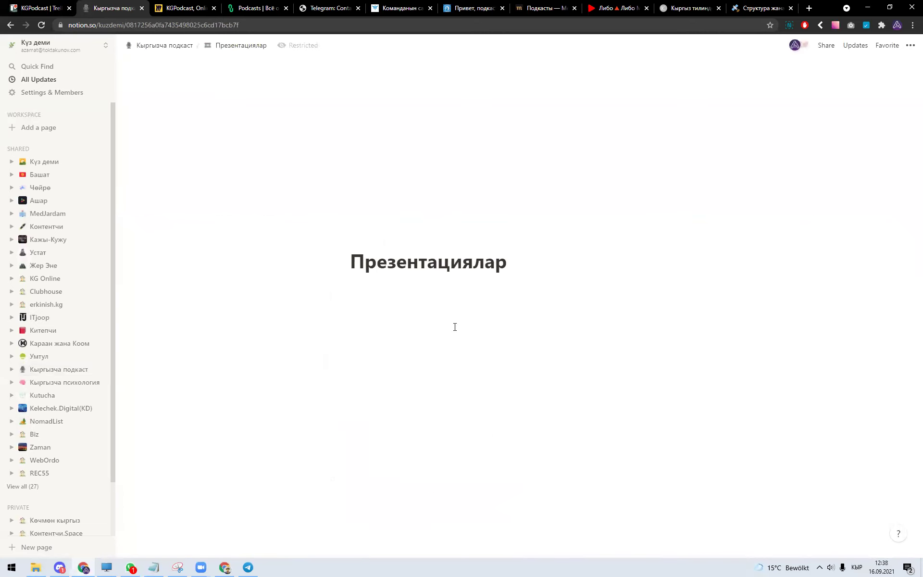
{"action": "left_click", "coordinate": [177, 53]}
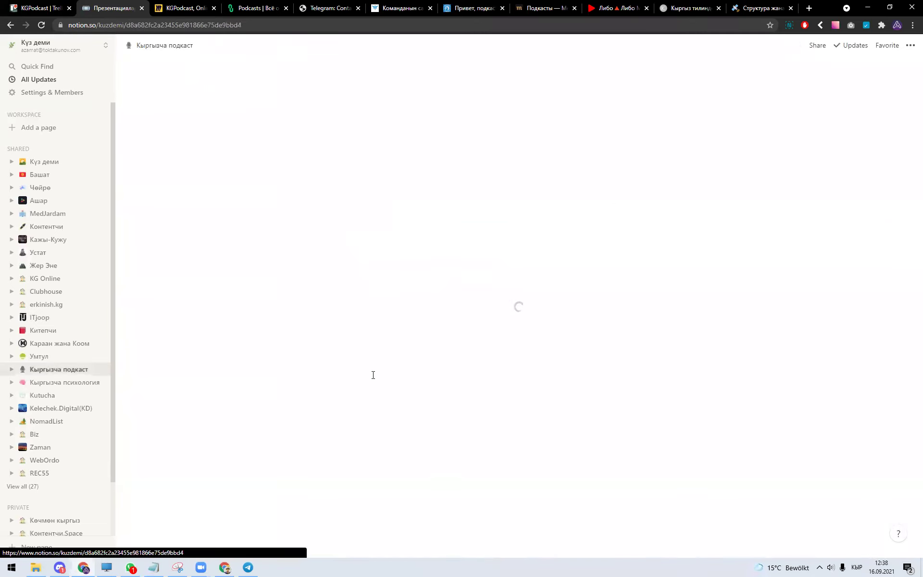
{"action": "scroll", "coordinate": [389, 462], "scroll_direction": "down", "scroll_amount": 1}
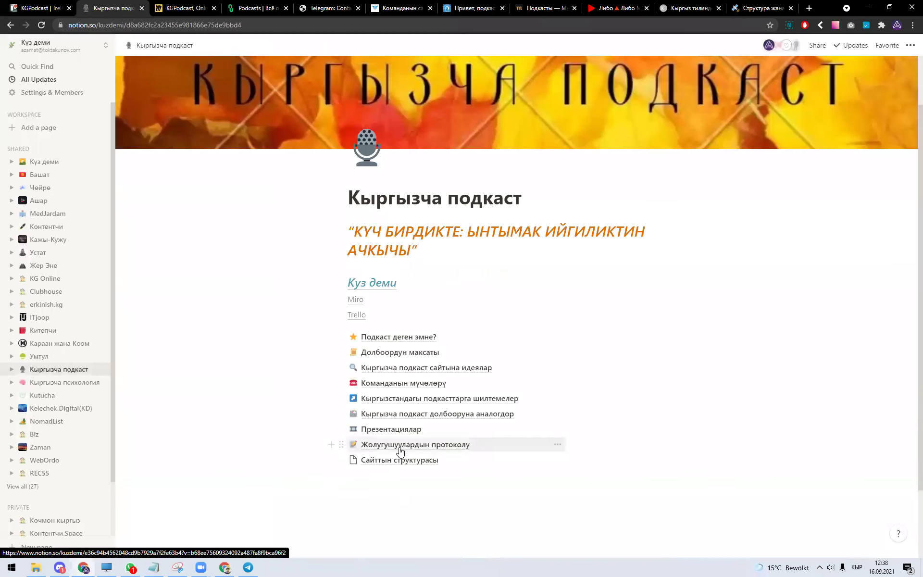
{"action": "left_click", "coordinate": [408, 466]}
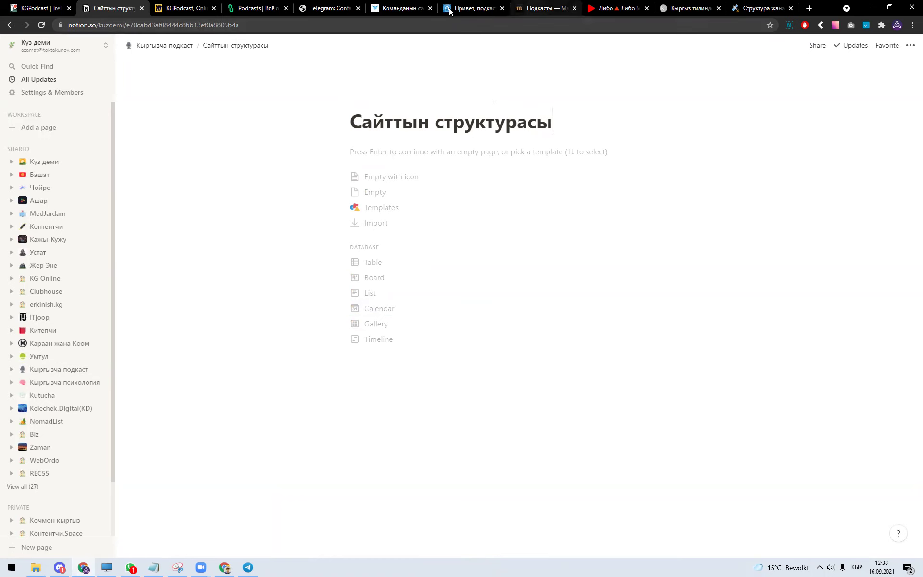
{"action": "left_click", "coordinate": [385, 178]}
{"action": "left_click", "coordinate": [179, 11]}
{"action": "left_click", "coordinate": [112, 8]}
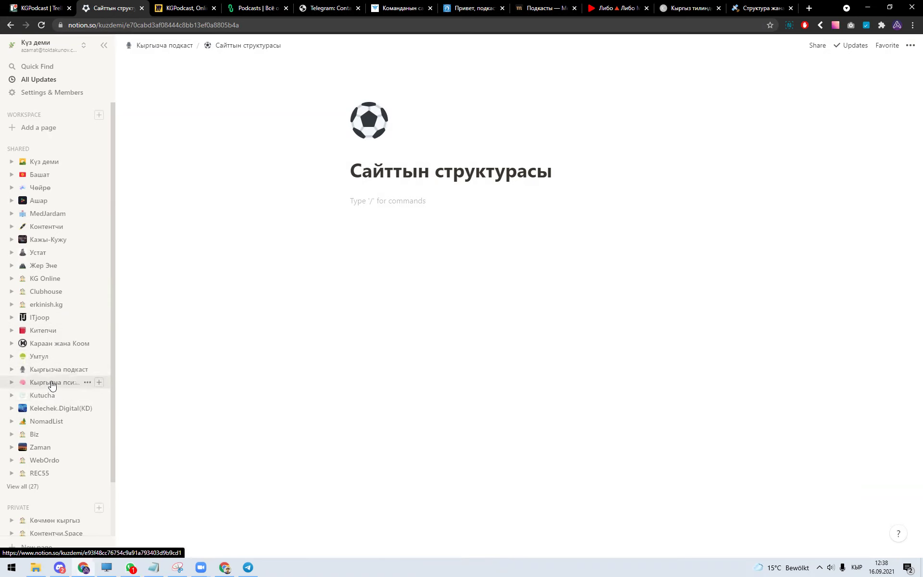
Open MedJardam's сайтынын структурасы page and scroll through its structure for reference
{"action": "left_click", "coordinate": [48, 219]}
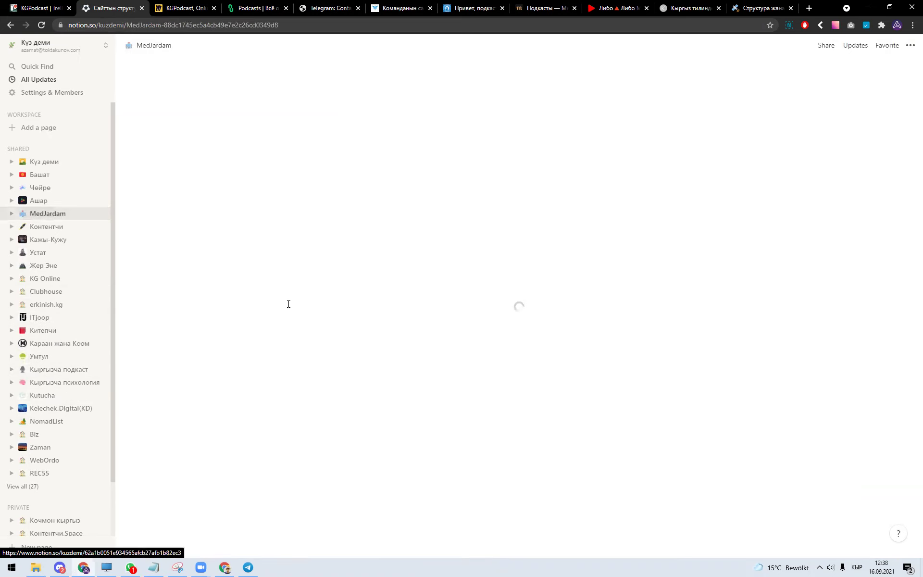
{"action": "scroll", "coordinate": [322, 375], "scroll_direction": "down", "scroll_amount": 4}
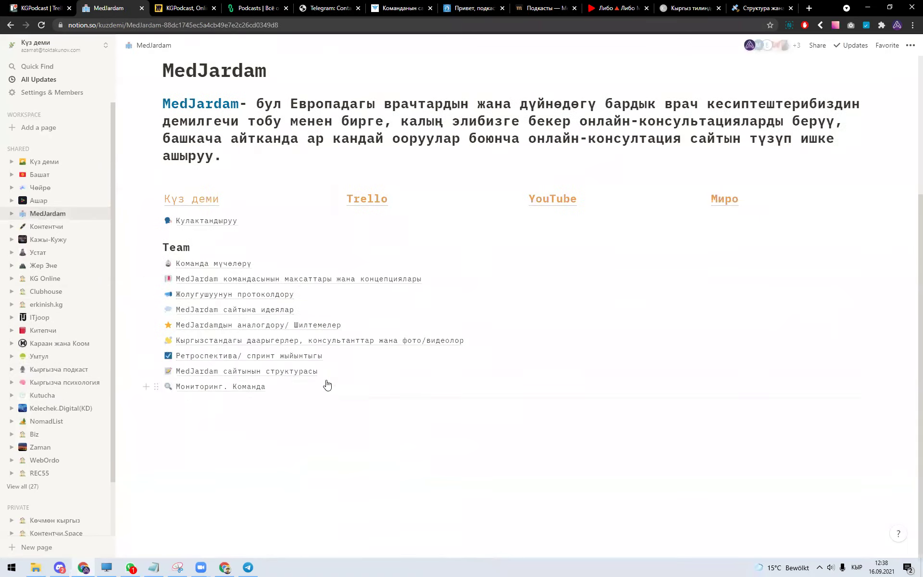
{"action": "left_click", "coordinate": [219, 371]}
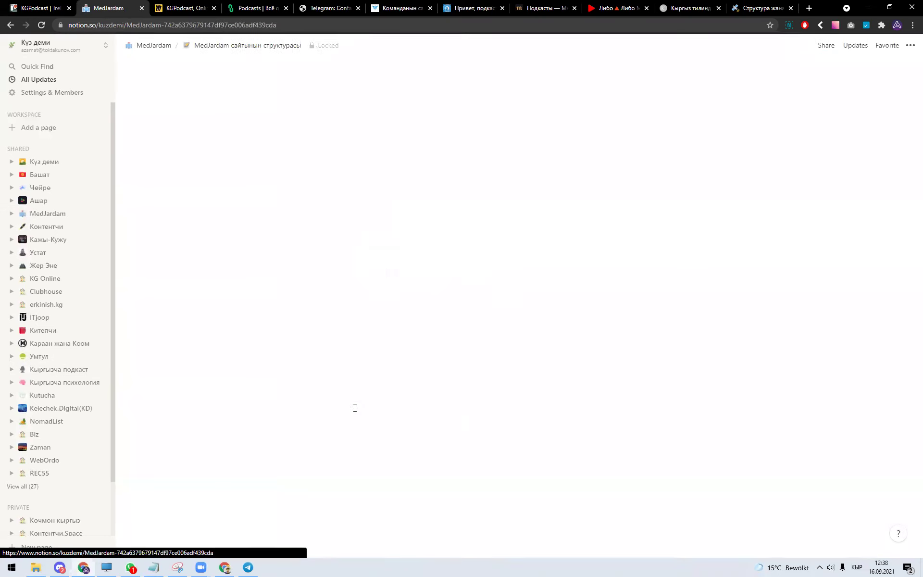
{"action": "scroll", "coordinate": [441, 380], "scroll_direction": "down", "scroll_amount": 5}
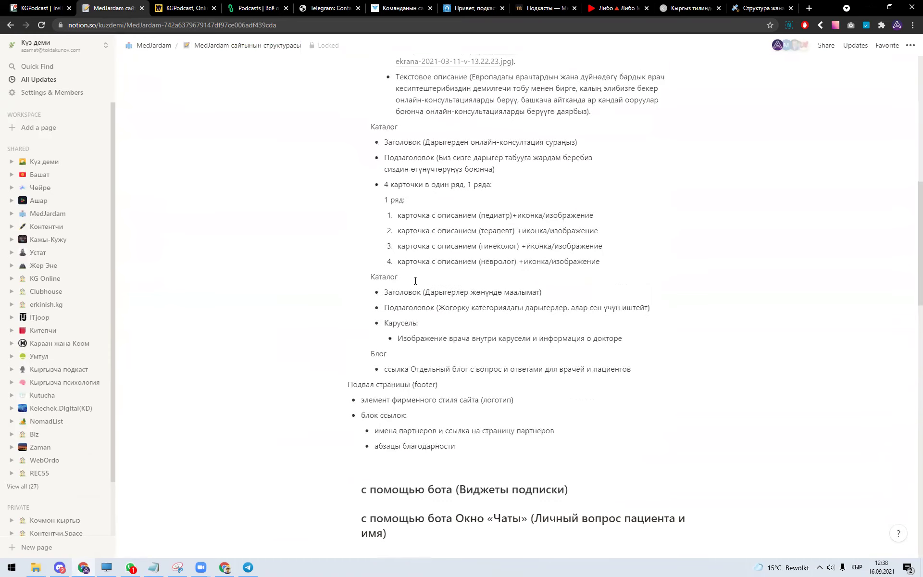
{"action": "scroll", "coordinate": [416, 280], "scroll_direction": "down", "scroll_amount": 12}
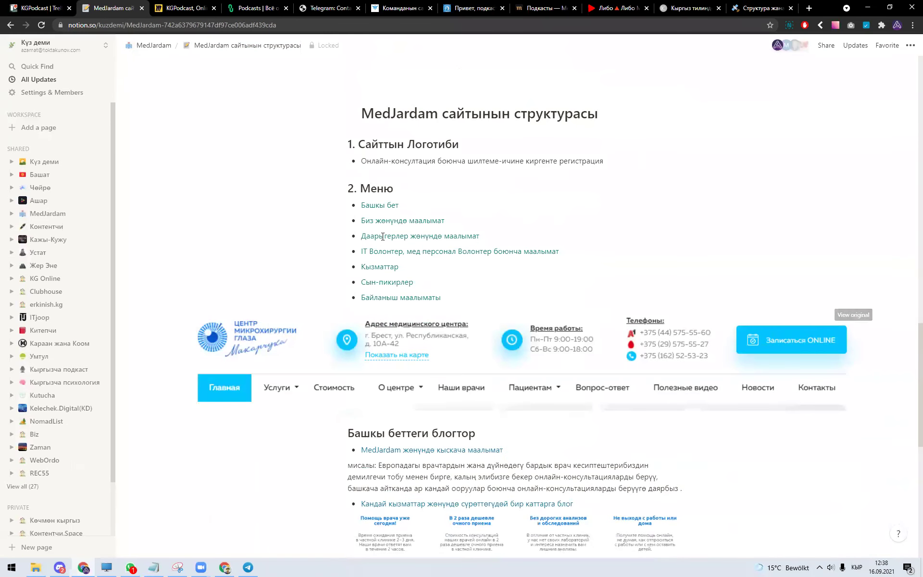
{"action": "scroll", "coordinate": [584, 385], "scroll_direction": "down", "scroll_amount": 5}
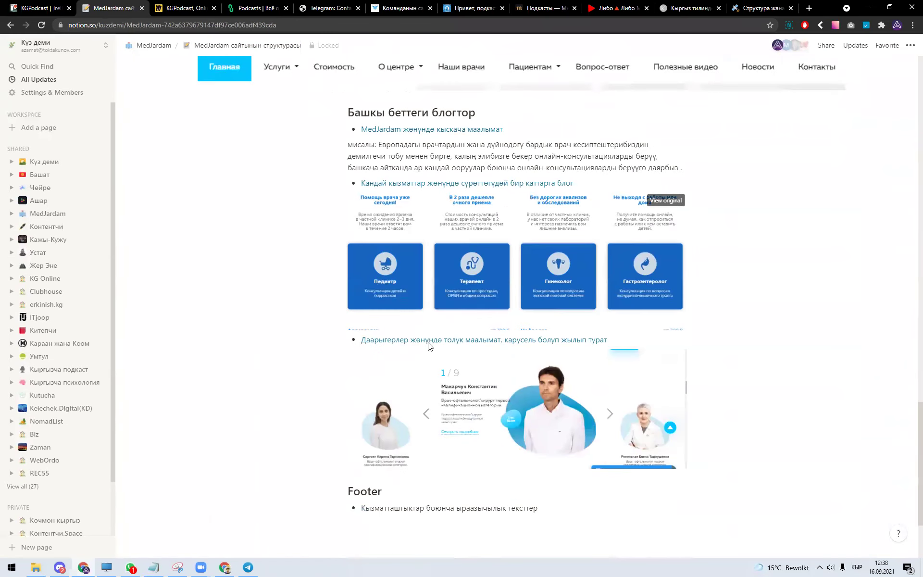
{"action": "scroll", "coordinate": [429, 346], "scroll_direction": "down", "scroll_amount": 2}
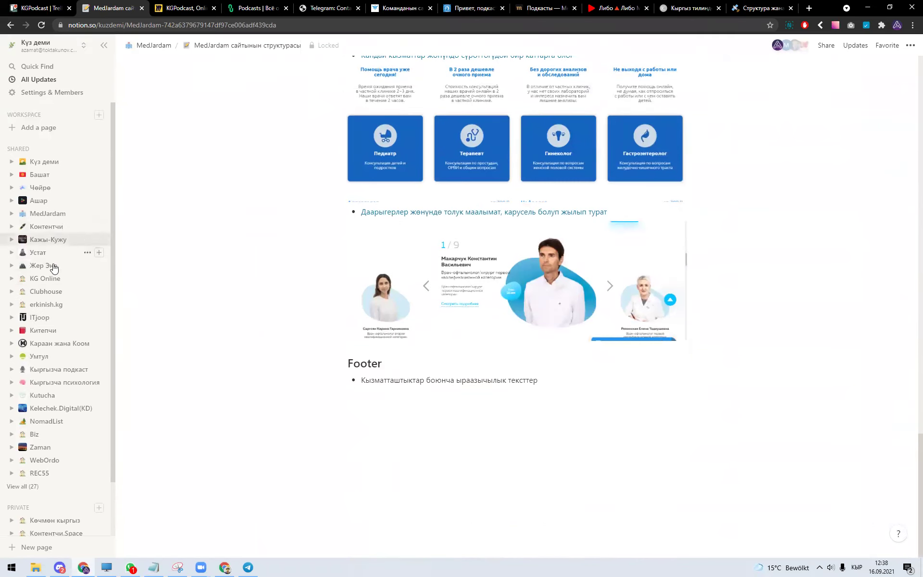
Open Устат's Структура жана башкы бет page and scroll through its numbered homepage blocks
{"action": "left_click", "coordinate": [44, 253]}
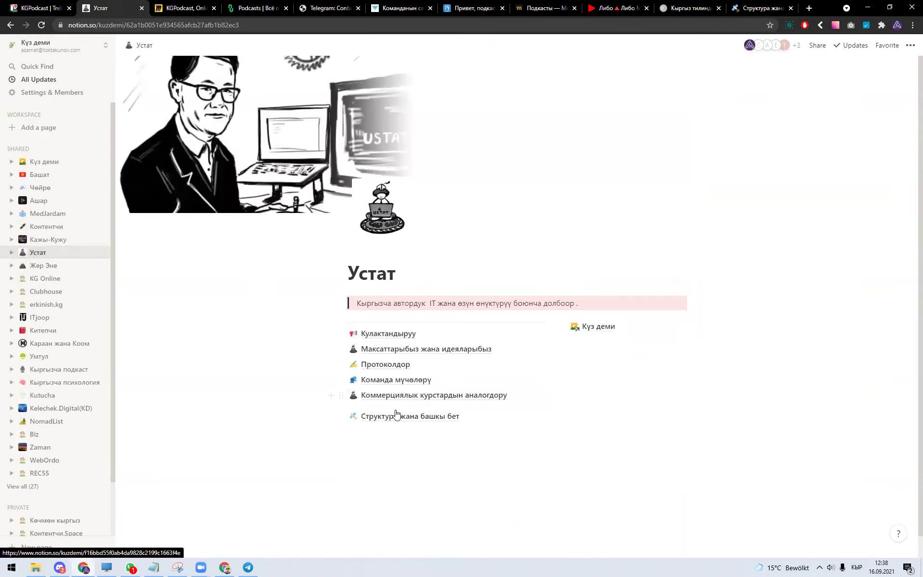
{"action": "left_click", "coordinate": [398, 417]}
{"action": "scroll", "coordinate": [428, 333], "scroll_direction": "down", "scroll_amount": 4}
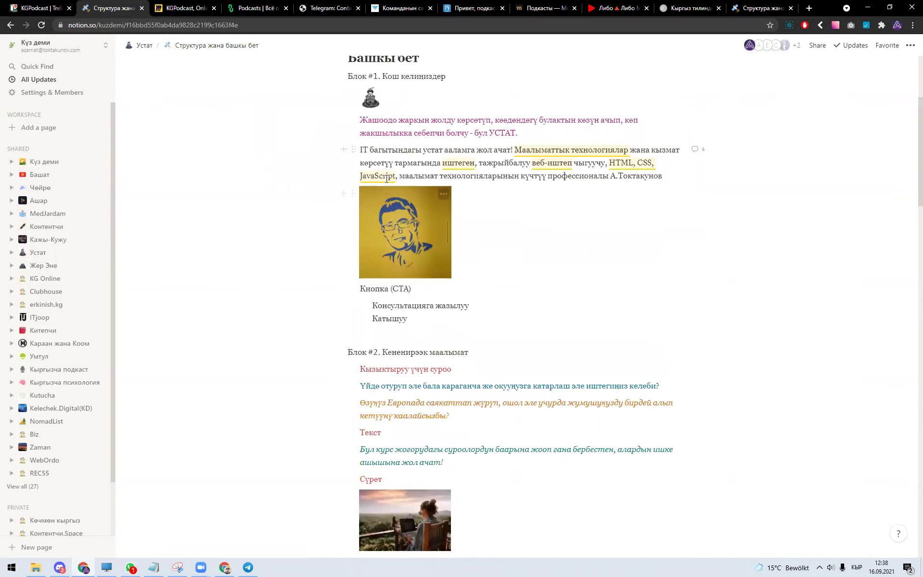
{"action": "scroll", "coordinate": [445, 305], "scroll_direction": "down", "scroll_amount": 4}
{"action": "scroll", "coordinate": [431, 309], "scroll_direction": "down", "scroll_amount": 20}
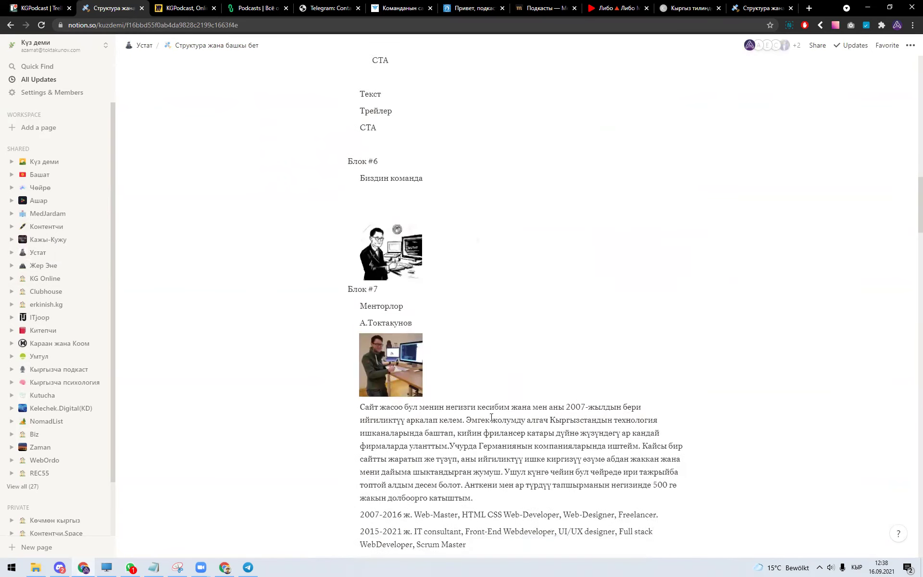
On the KGPodcast board, add 'WordPress установка кылабыз' and 'Шаблон тандайбыз' to Тапшырма, then begin 'Демо страницаны толтуруп баштайбыз'
{"action": "left_click", "coordinate": [30, 10]}
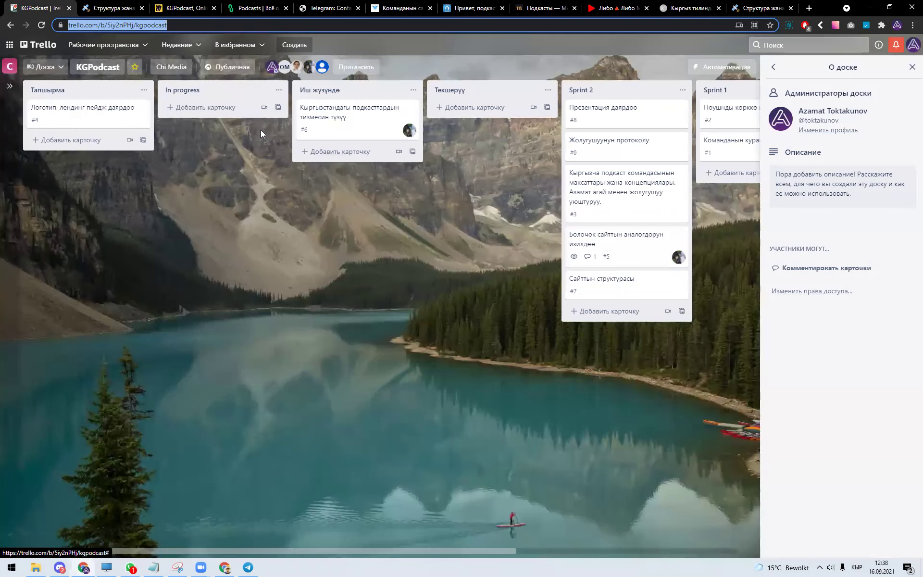
{"action": "mouse_move", "coordinate": [99, 120]}
{"action": "left_mouse_down"}
{"action": "mouse_move", "coordinate": [192, 110]}
{"action": "mouse_move", "coordinate": [99, 113]}
{"action": "left_mouse_up"}
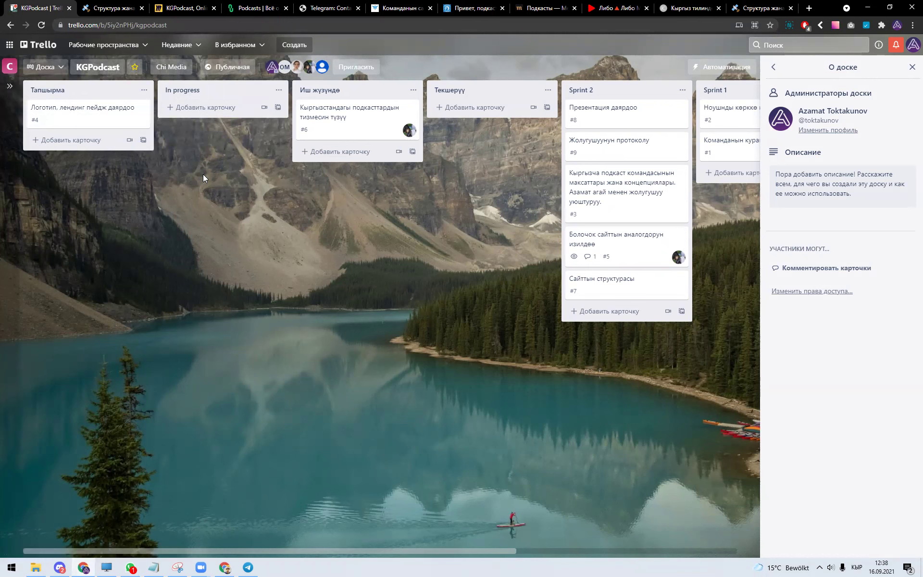
{"action": "left_click", "coordinate": [114, 140]}
{"action": "key", "text": "alt+shift"}
{"action": "type", "text": "WordPress"}
{"action": "key", "text": "alt+shift"}
{"action": "type", "text": "установка кылабыз"}
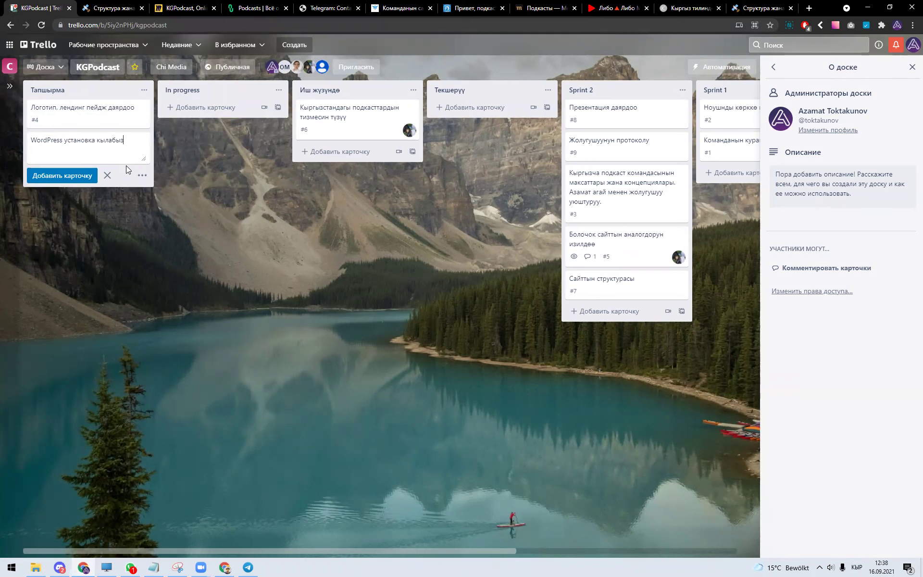
{"action": "key", "text": "Return"}
{"action": "type", "text": "Шаблон тандайбыз"}
{"action": "key", "text": "Return"}
{"action": "type", "text": "Демо страницаны толтуруп баштайбыз"}
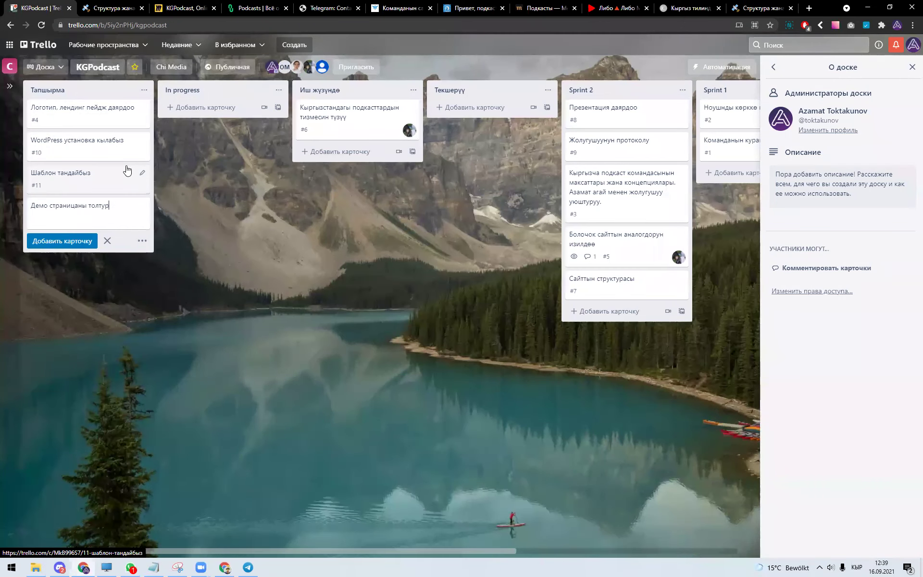